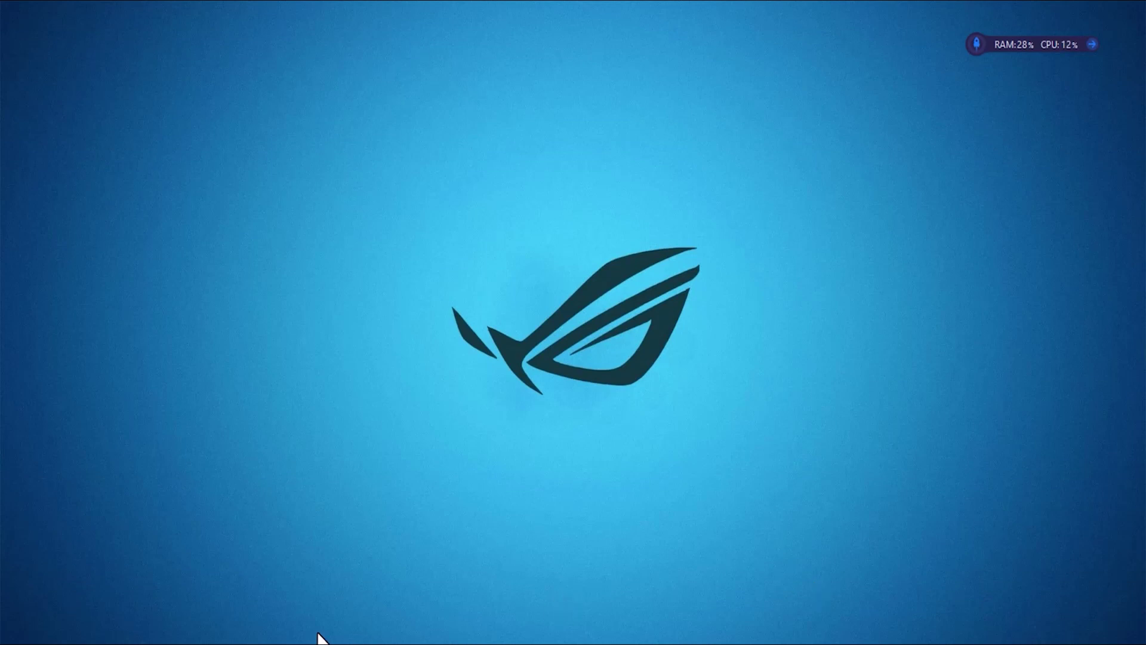
# - Start Word, maximize its window and create a blank document
pyautogui.moveTo(142, 643)
pyautogui.click(12, 643)
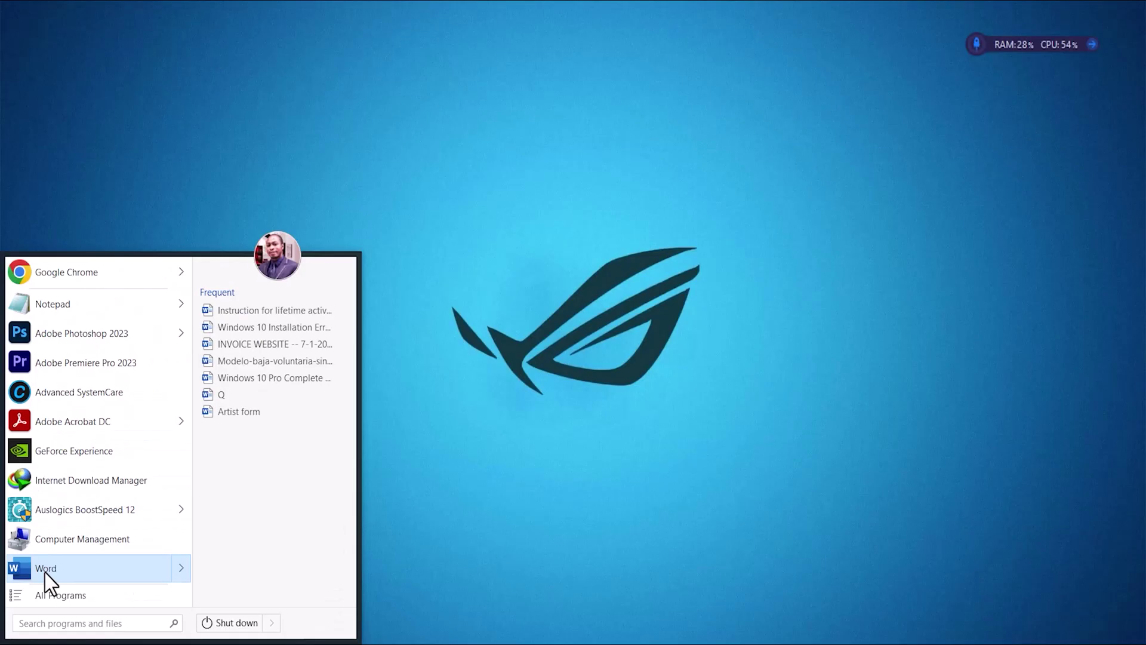
pyautogui.click(45, 569)
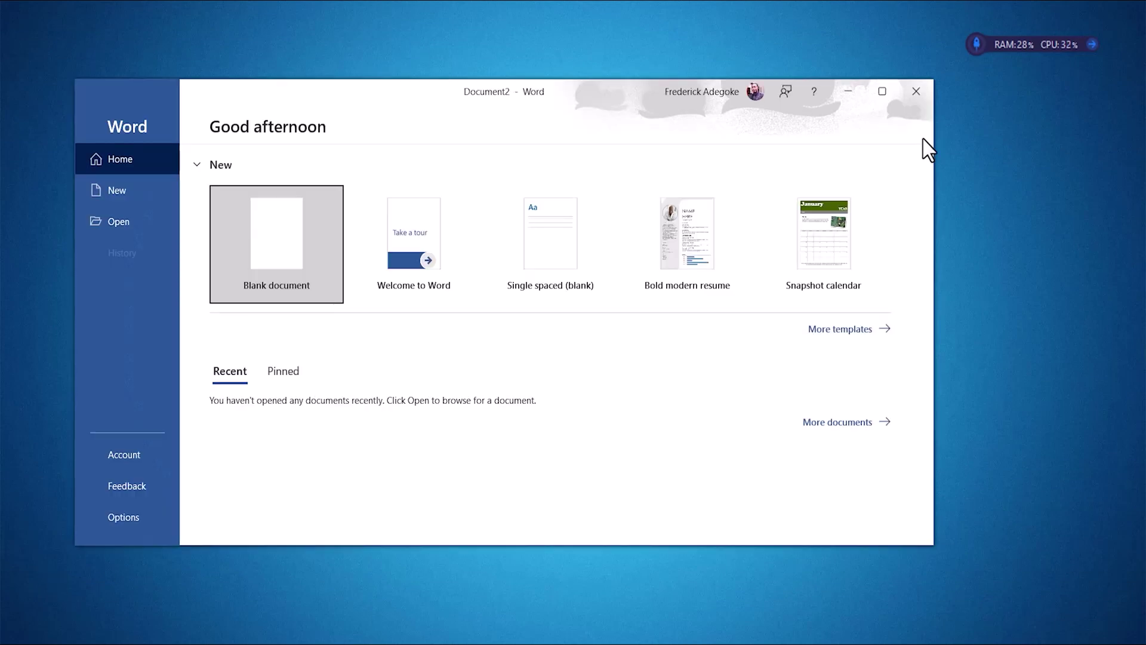
pyautogui.click(882, 91)
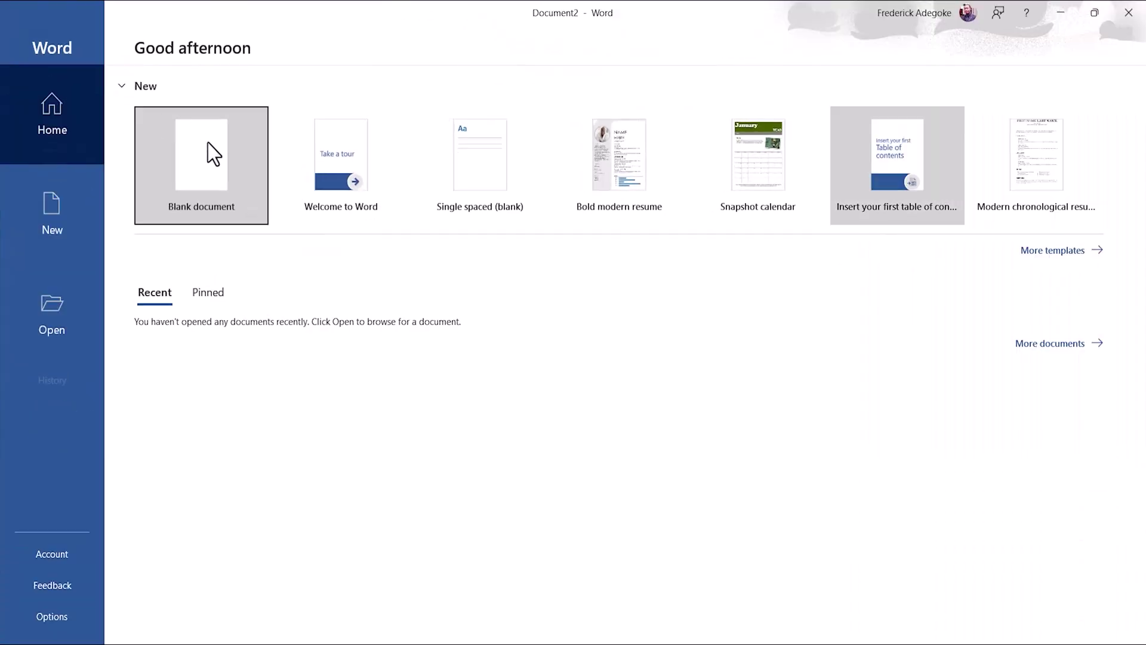
pyautogui.click(213, 149)
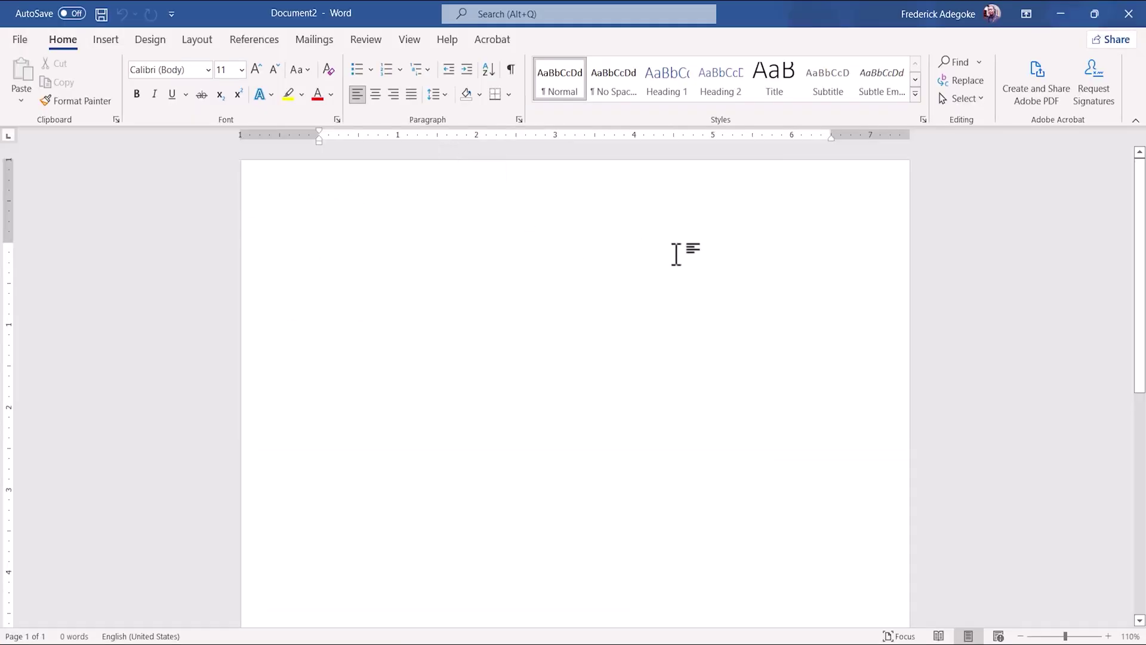
# - Open the FLYER DESIGN WRITEUP PDF from the Downloads subfolder FOLDER, accept its conversion to an editable document and enable editing
pyautogui.click(20, 40)
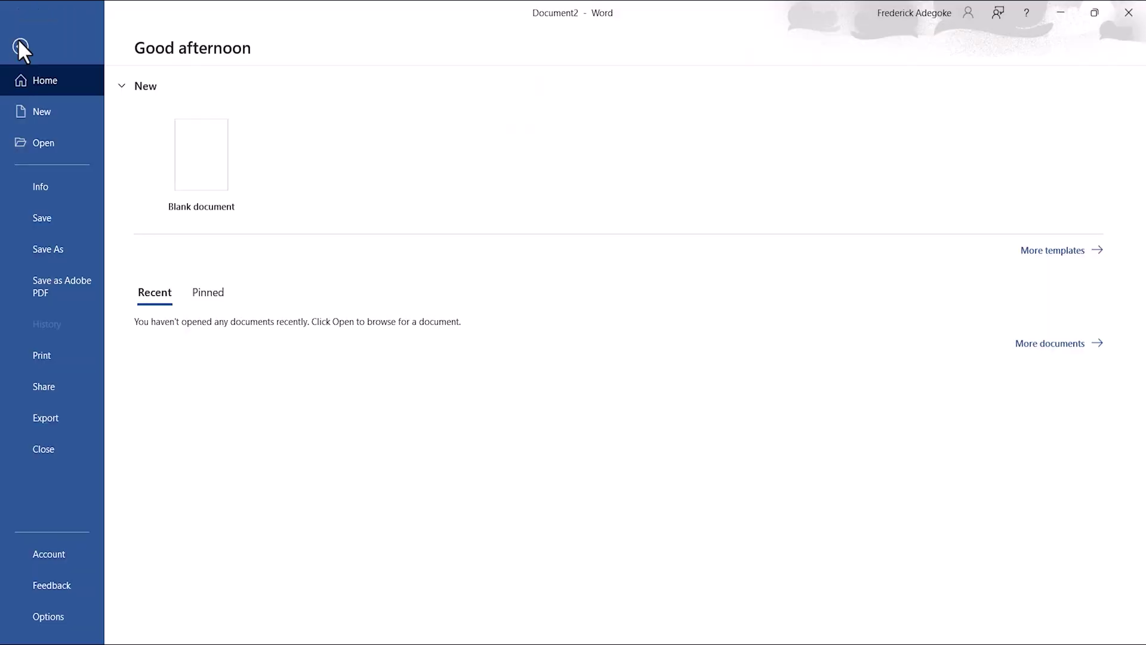
pyautogui.click(41, 142)
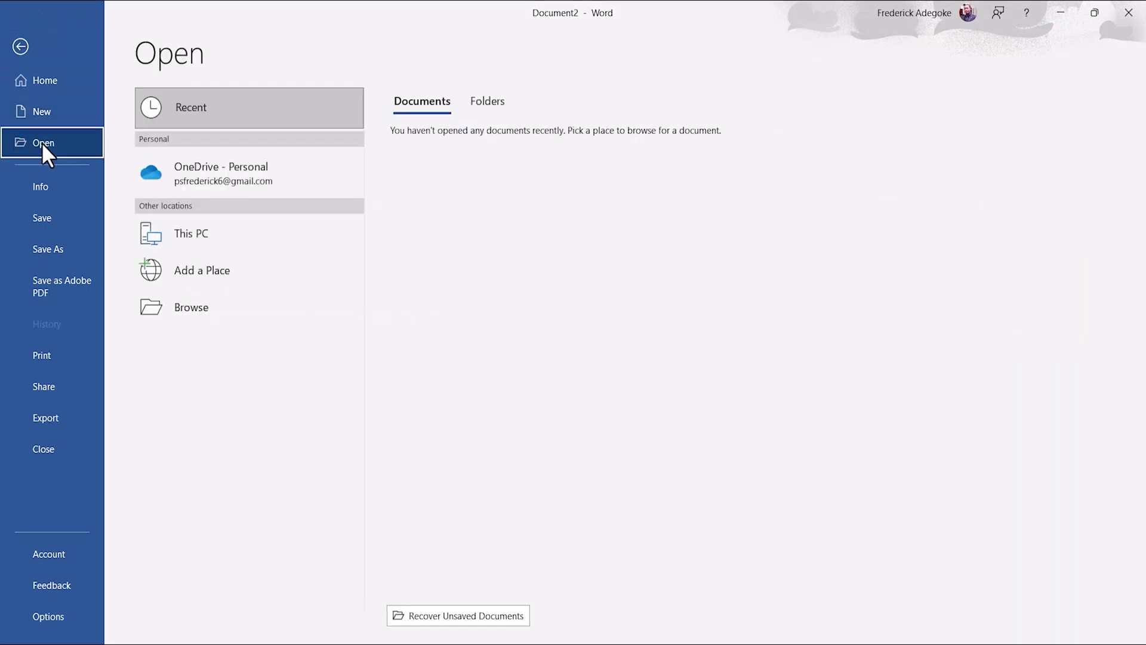
pyautogui.click(206, 312)
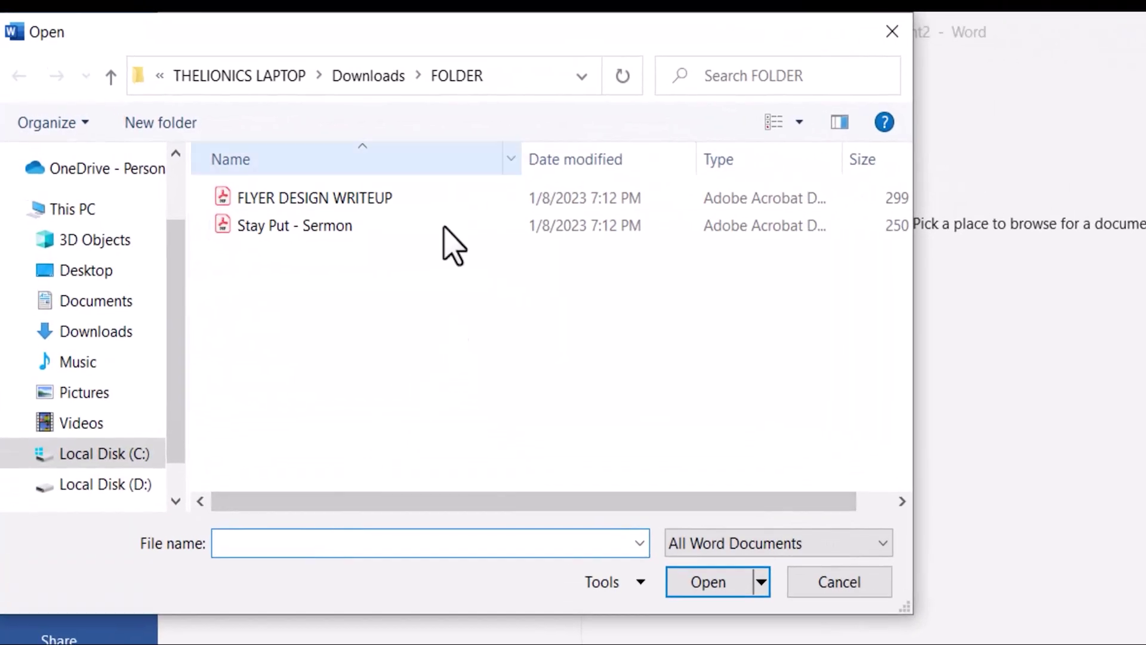
pyautogui.moveTo(436, 46); pyautogui.dragTo(512, 47)
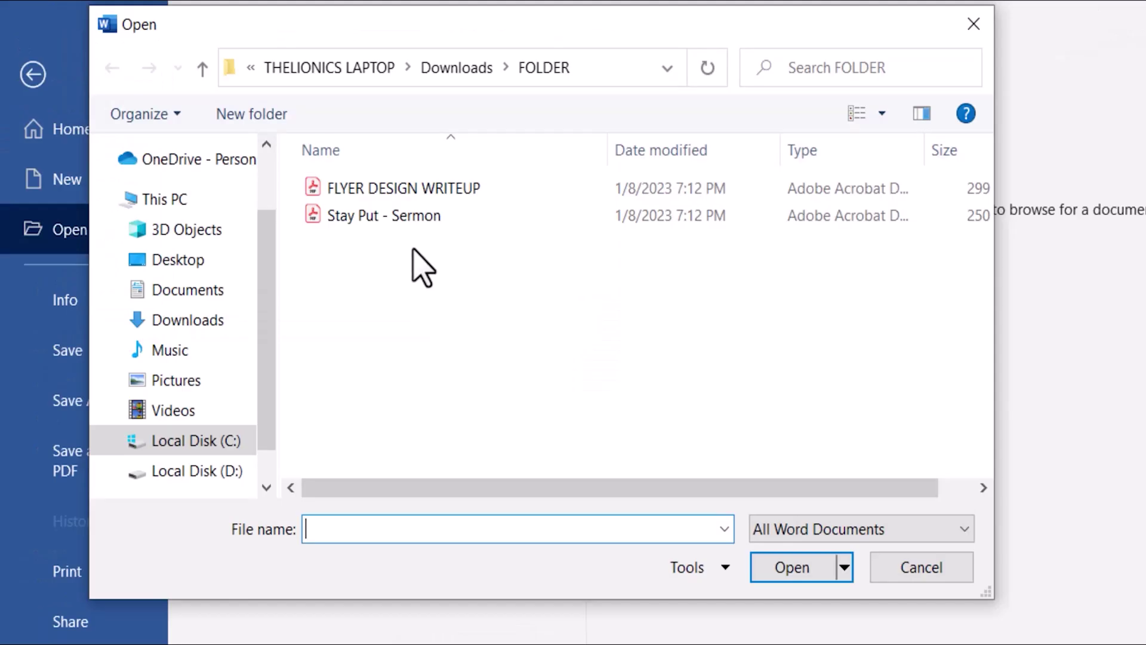
pyautogui.click(365, 192)
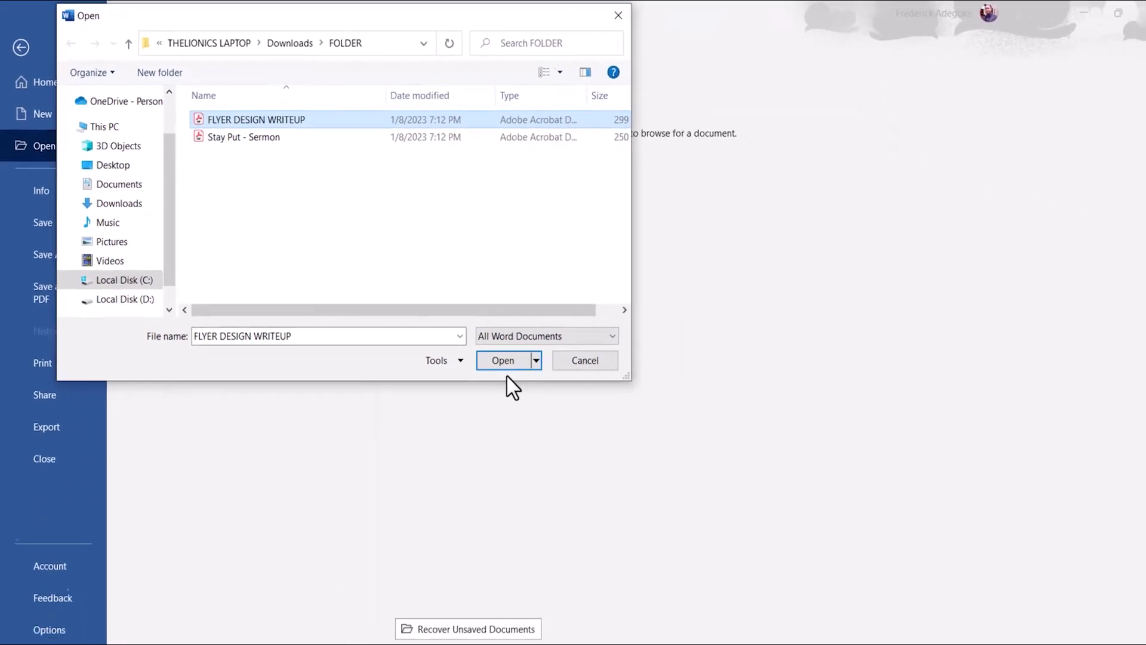
pyautogui.click(726, 519)
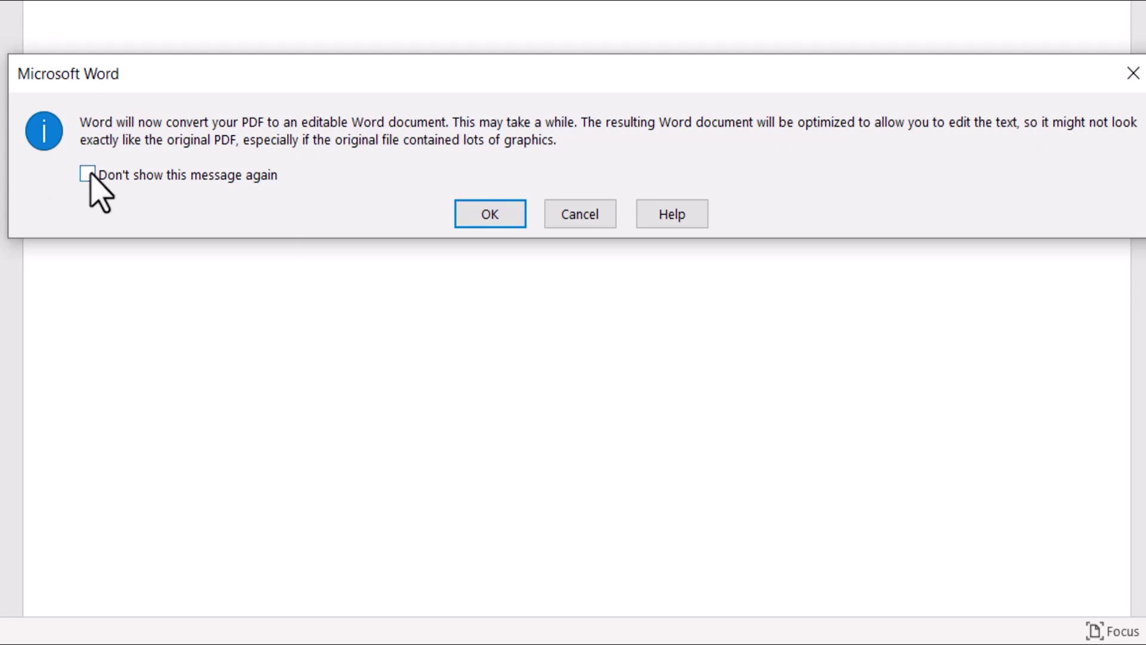
pyautogui.click(490, 216)
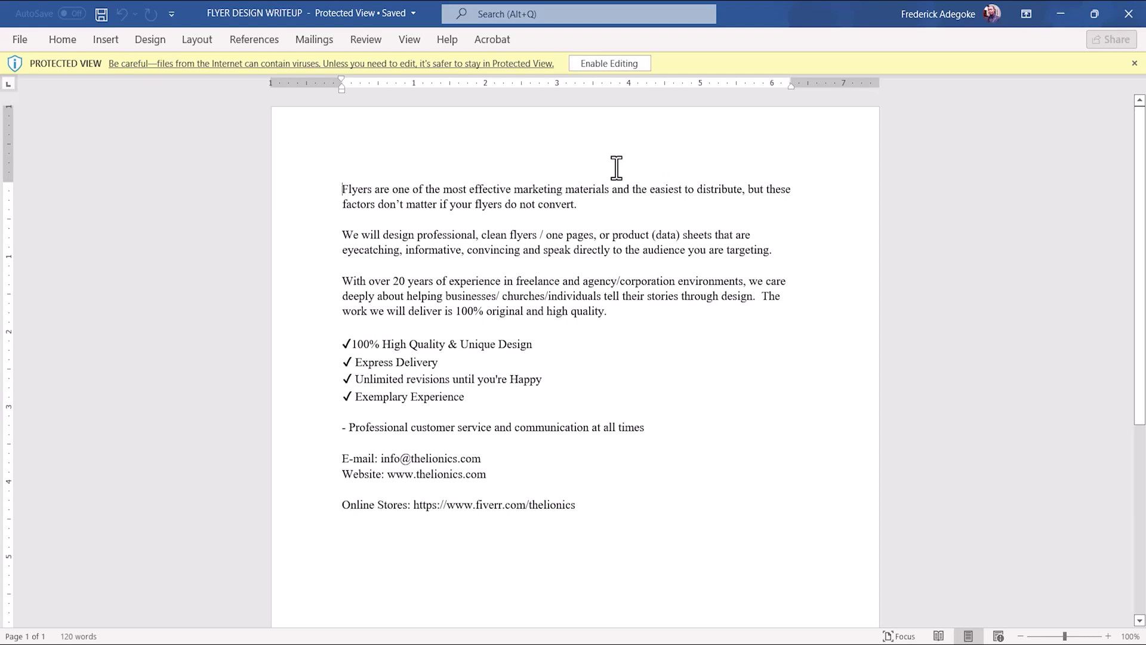
pyautogui.click(611, 63)
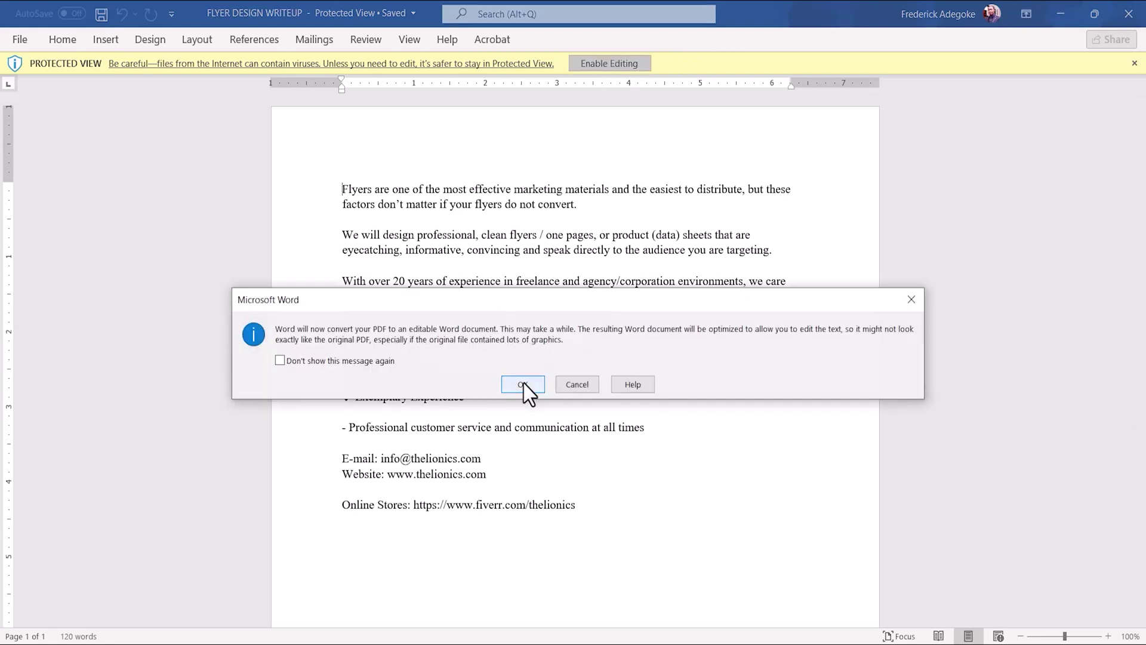
pyautogui.click(524, 383)
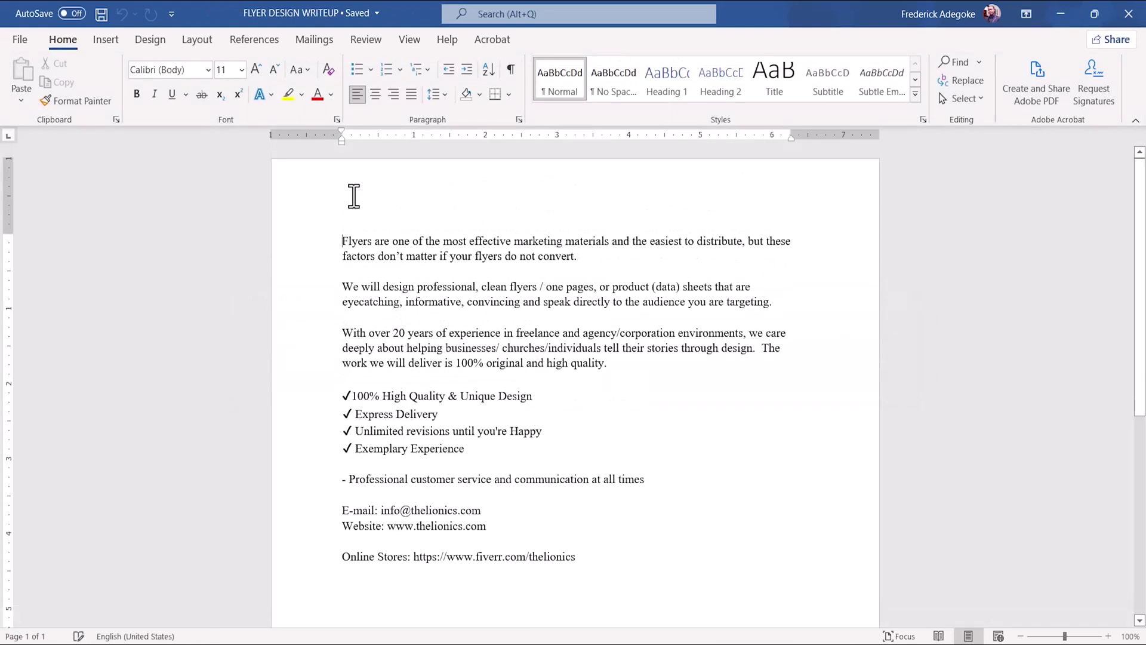
# - Look through the converted flyer write-up to check its text and layout
pyautogui.scroll(-5, 424, 463)
pyautogui.scroll(3, 424, 464)
pyautogui.scroll(3, 423, 464)
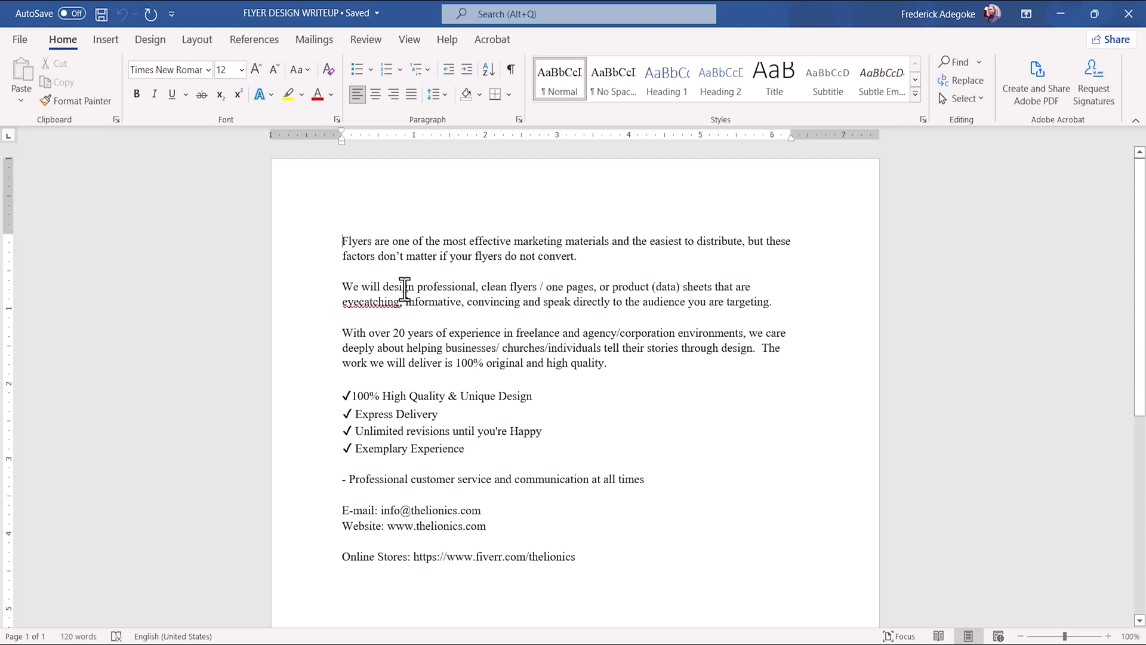
pyautogui.scroll(-3, 364, 287)
pyautogui.scroll(3, 340, 243)
pyautogui.scroll(-3, 502, 286)
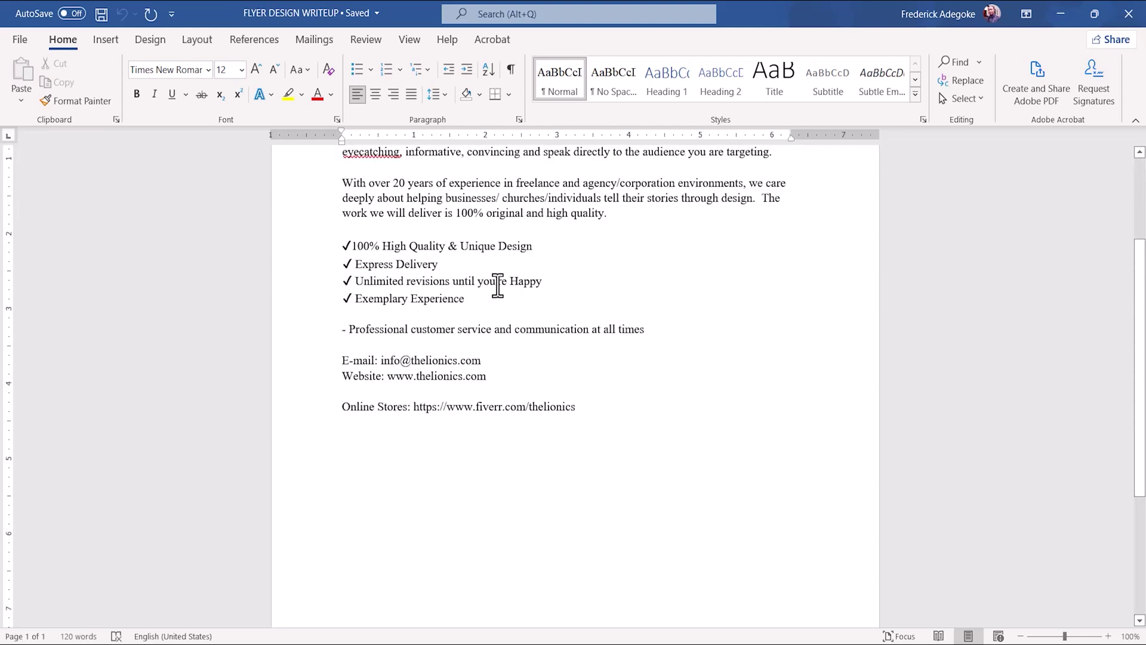
pyautogui.scroll(3, 498, 286)
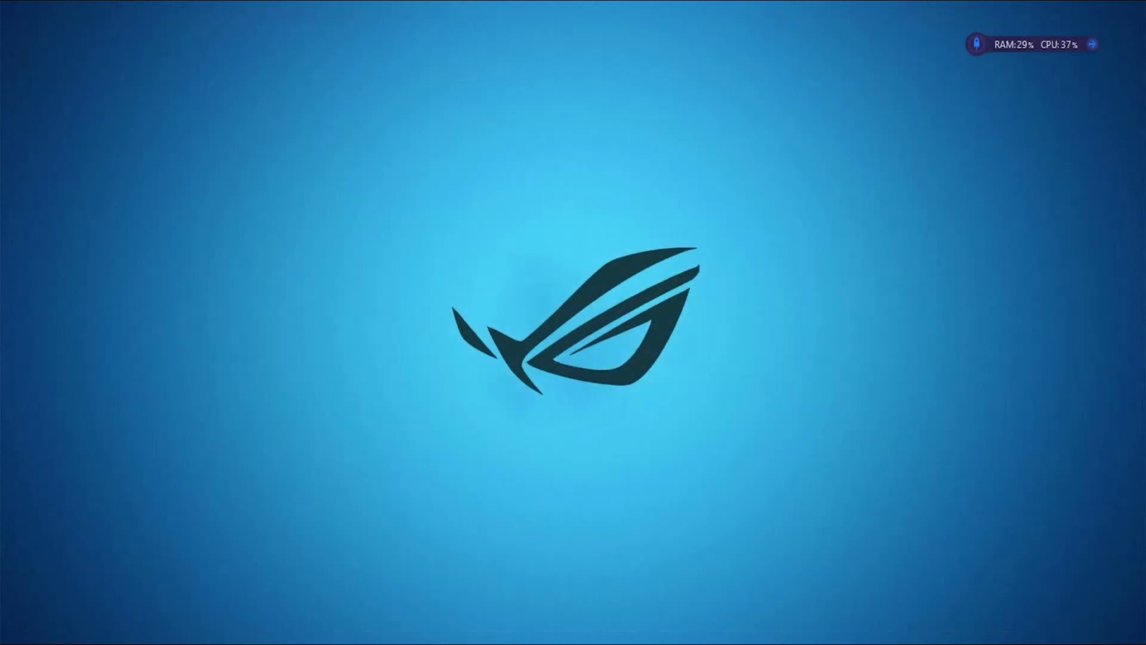
# - Start Word again from the desktop and create another blank document in a maximized window
pyautogui.press('super')
pyautogui.click(37, 571)
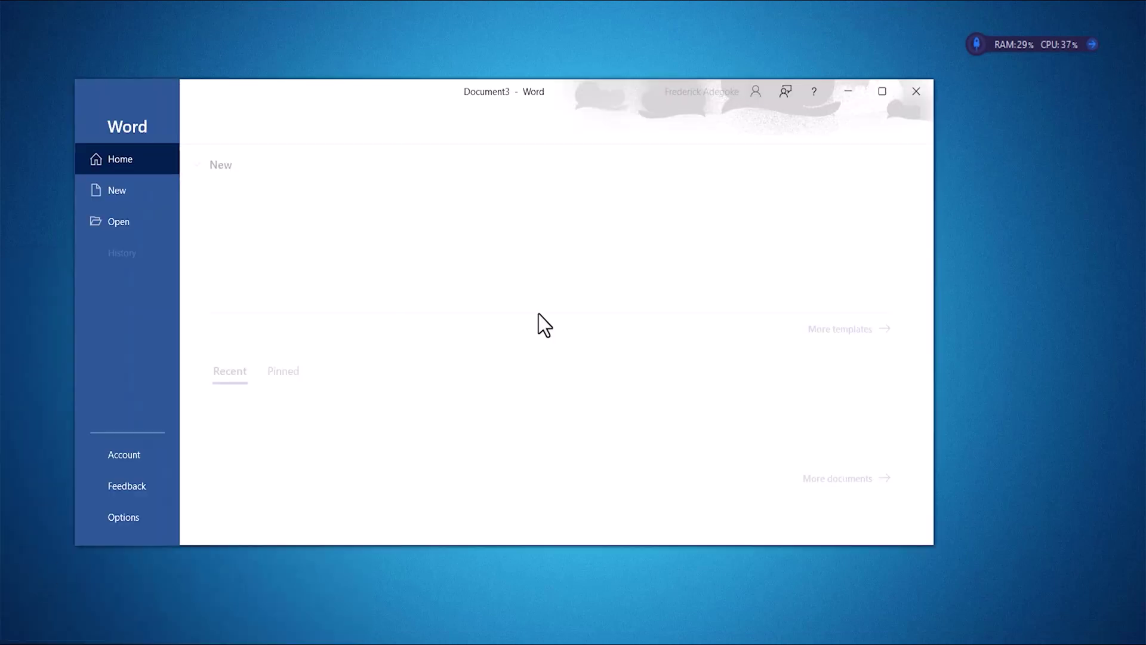
pyautogui.click(271, 239)
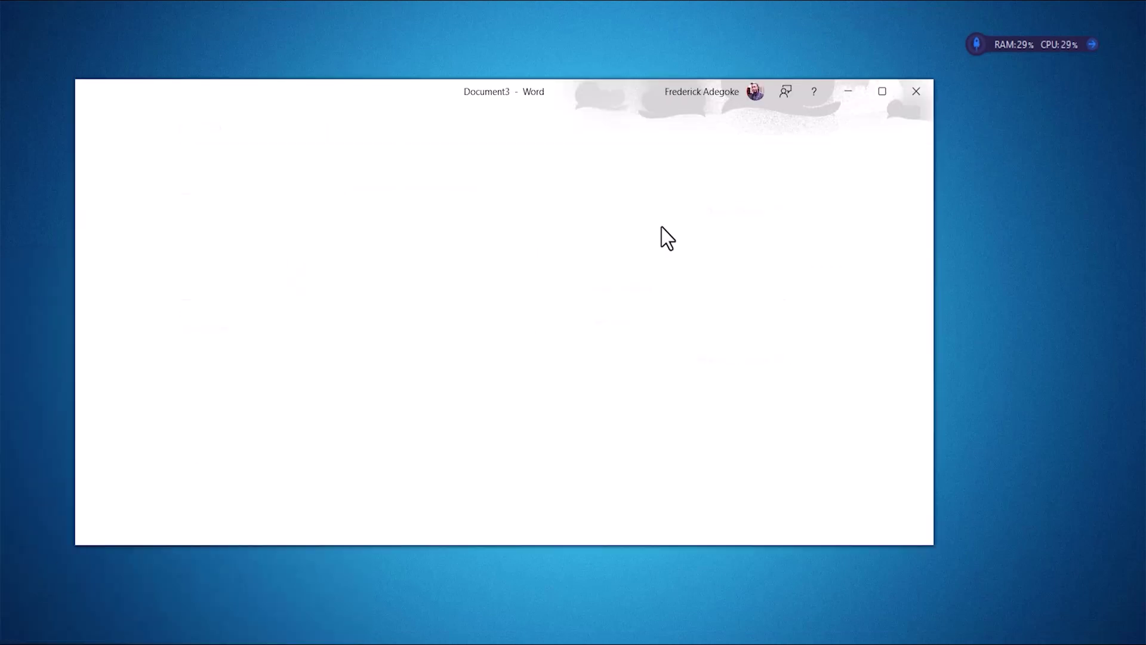
pyautogui.click(882, 91)
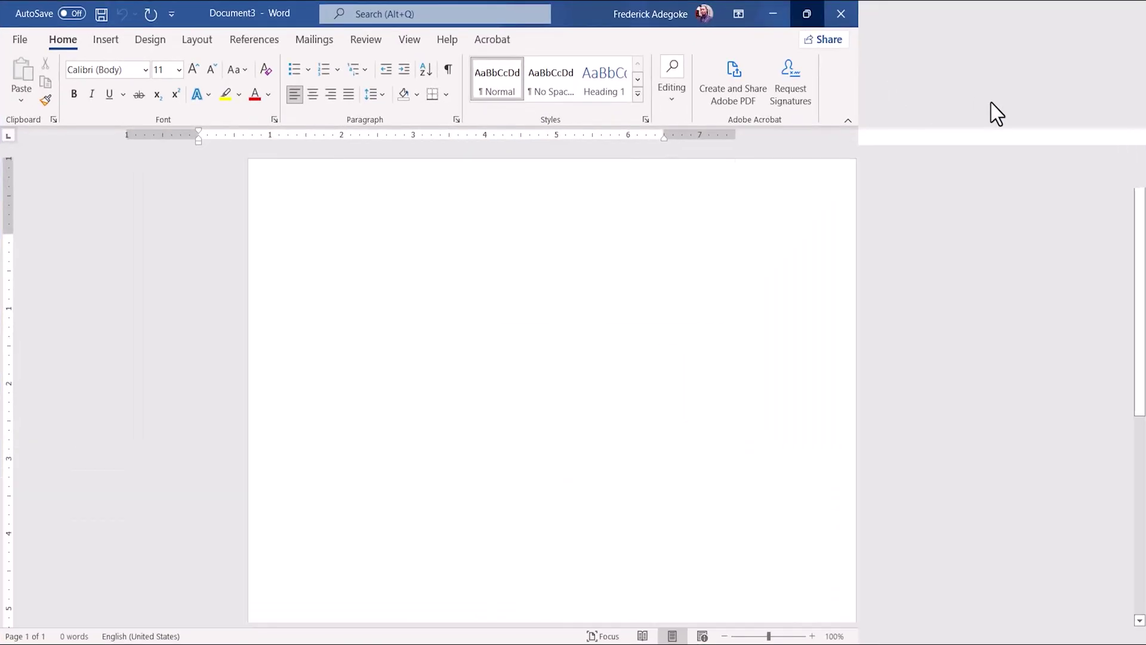
# - Open the Stay Put - Sermon PDF from the Downloads subfolder FOLDER and accept its conversion to a Word document
pyautogui.click(22, 40)
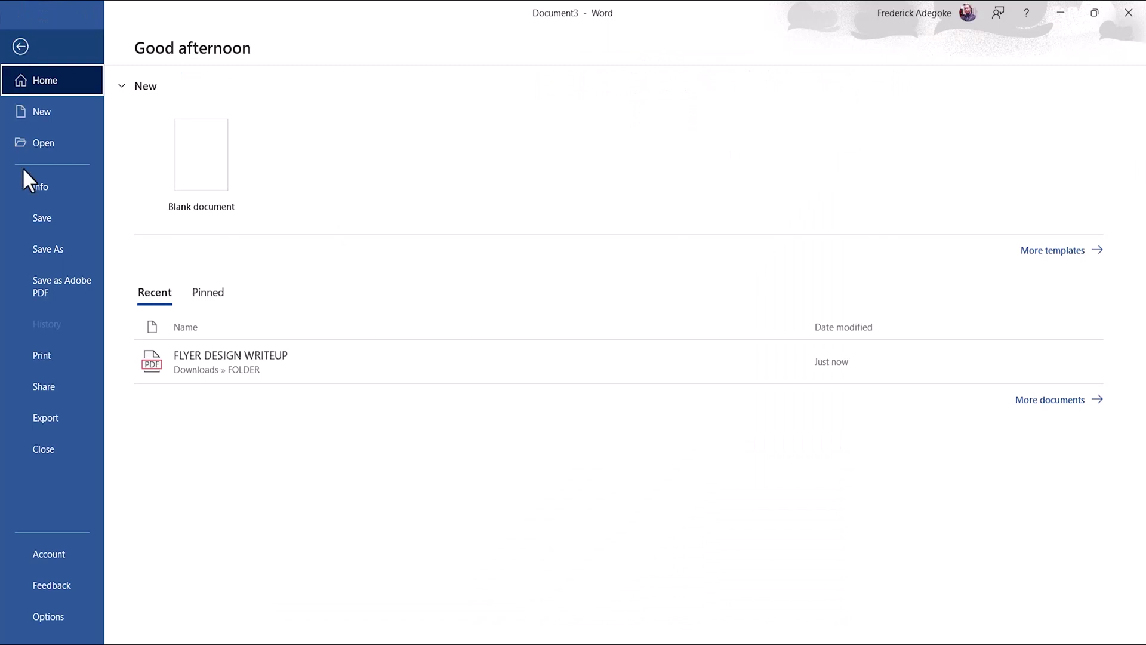
pyautogui.click(45, 142)
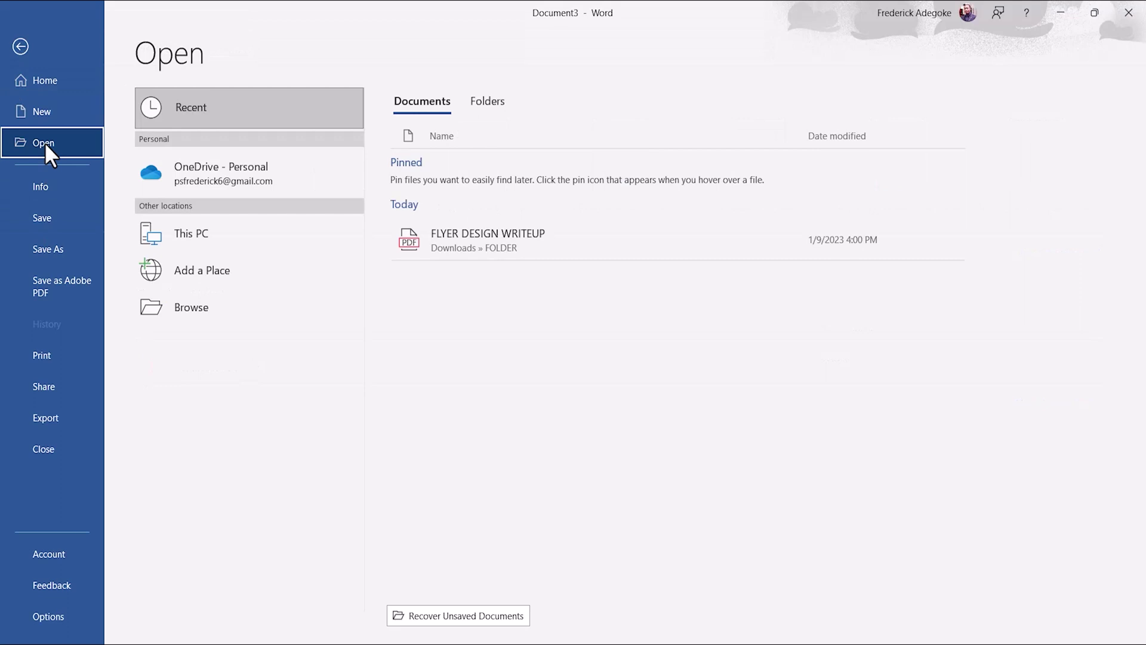
pyautogui.click(200, 313)
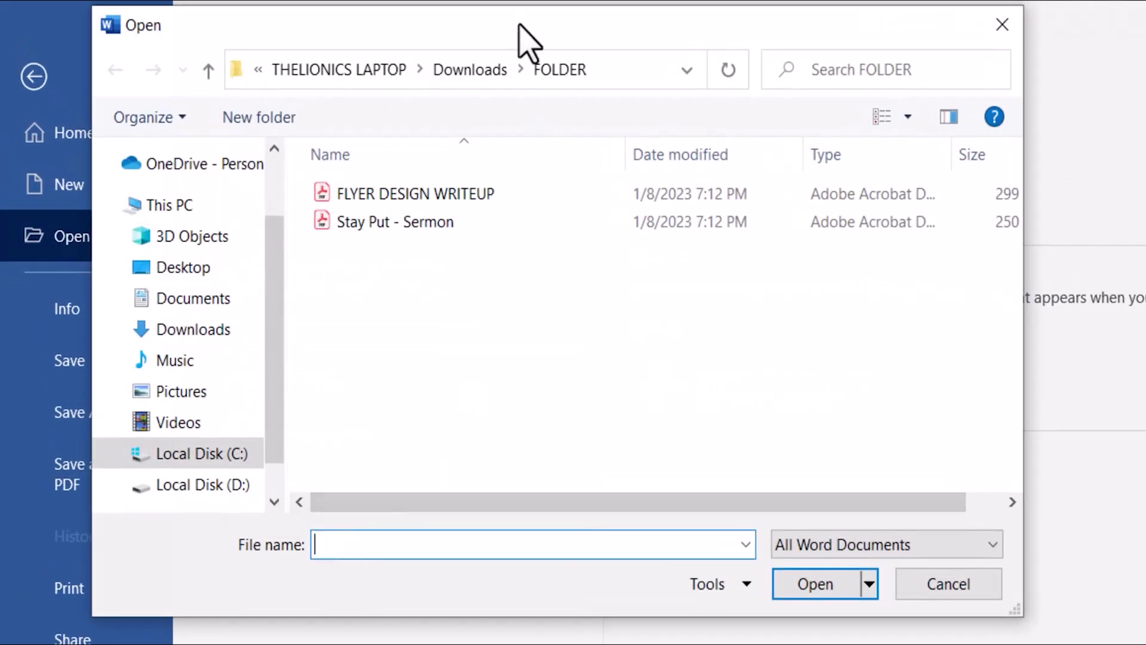
pyautogui.moveTo(525, 38); pyautogui.dragTo(686, 43)
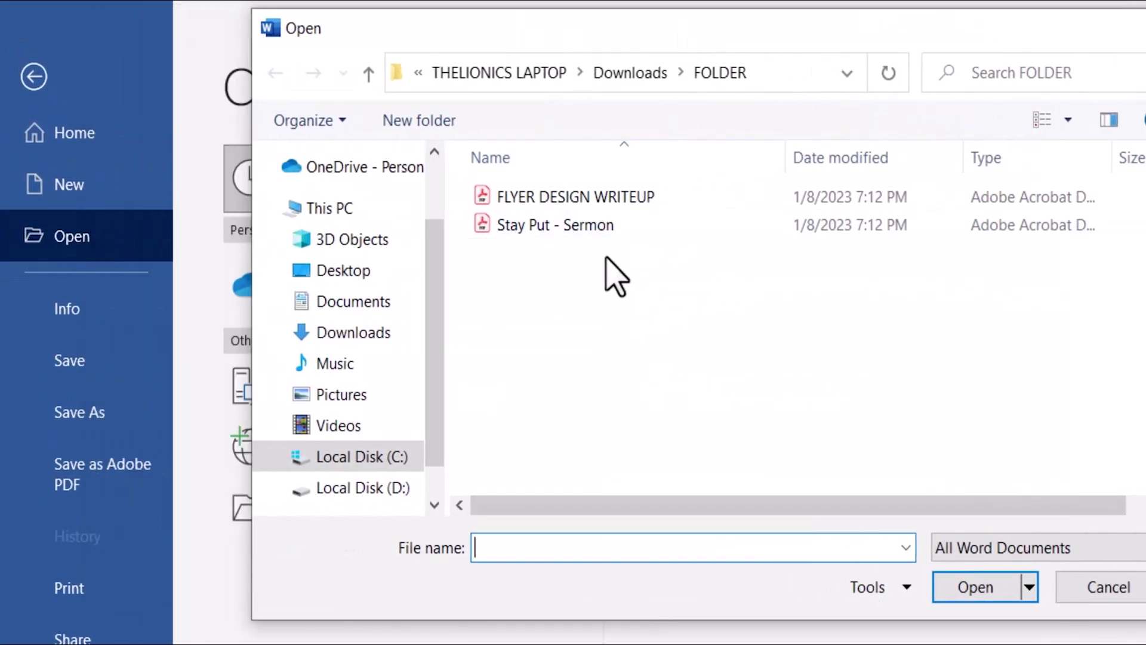
pyautogui.click(515, 227)
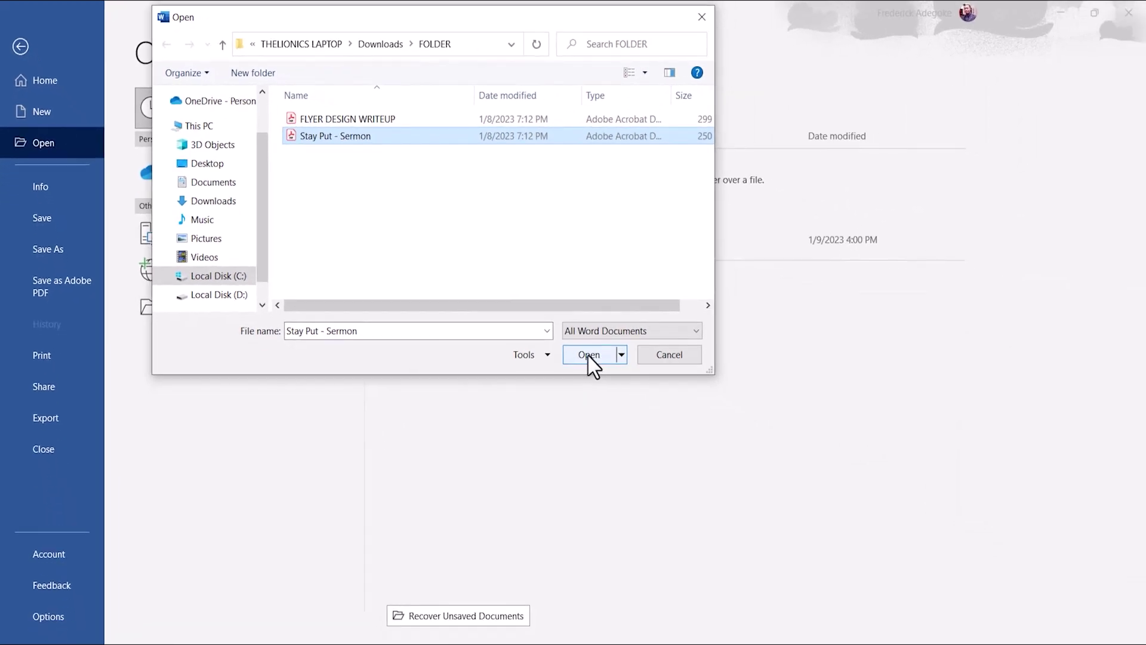
pyautogui.click(589, 356)
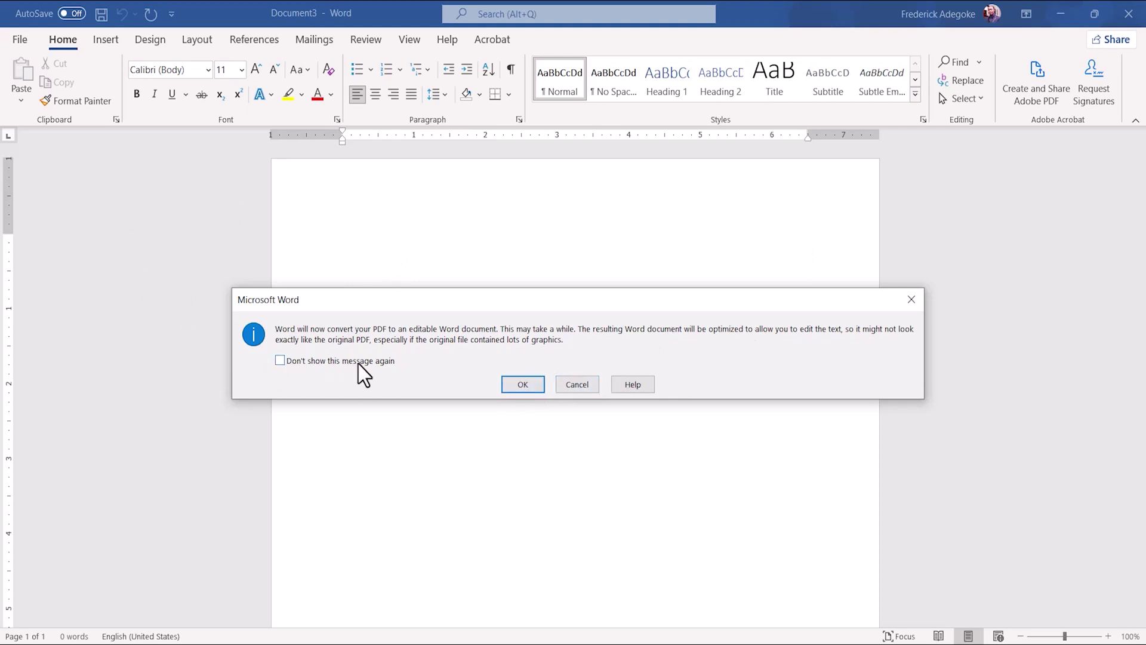
pyautogui.click(523, 384)
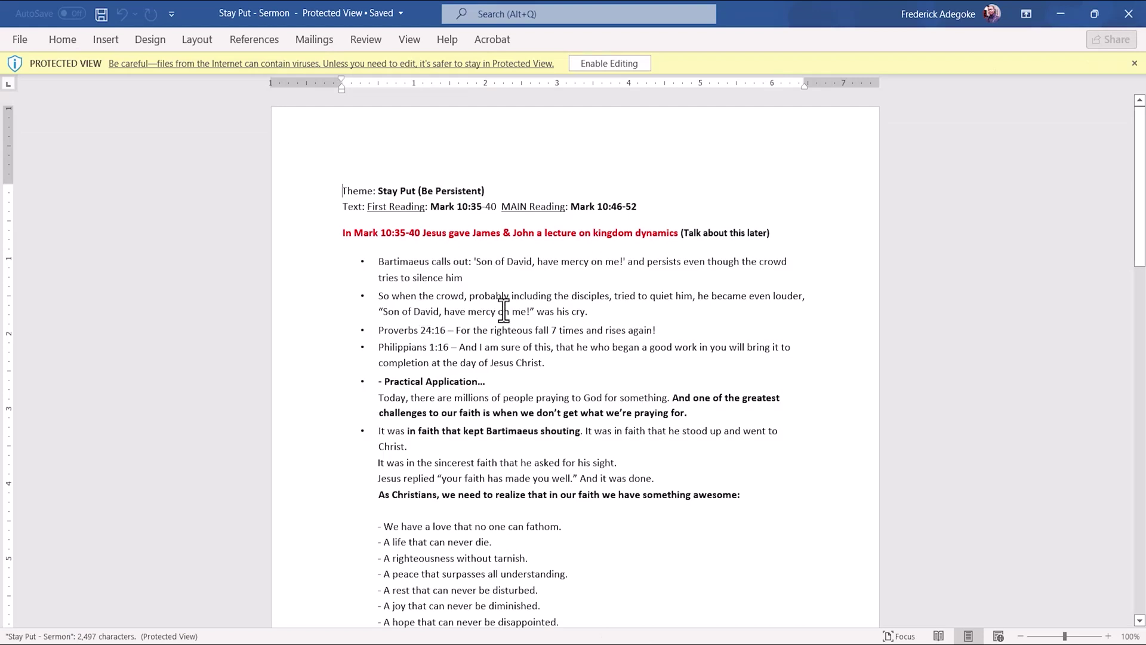
# - Check the converted sermon's pages, enable editing for the document and accept the repeated PDF conversion
pyautogui.scroll(-10, 499, 307)
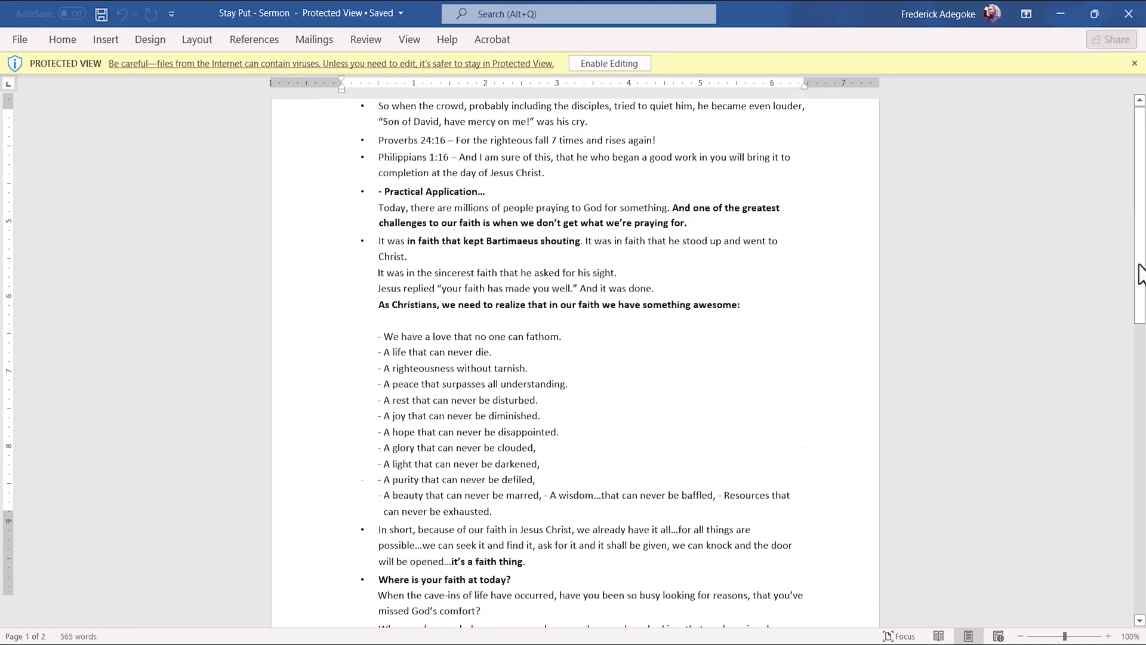
pyautogui.scroll(-4, 573, 323)
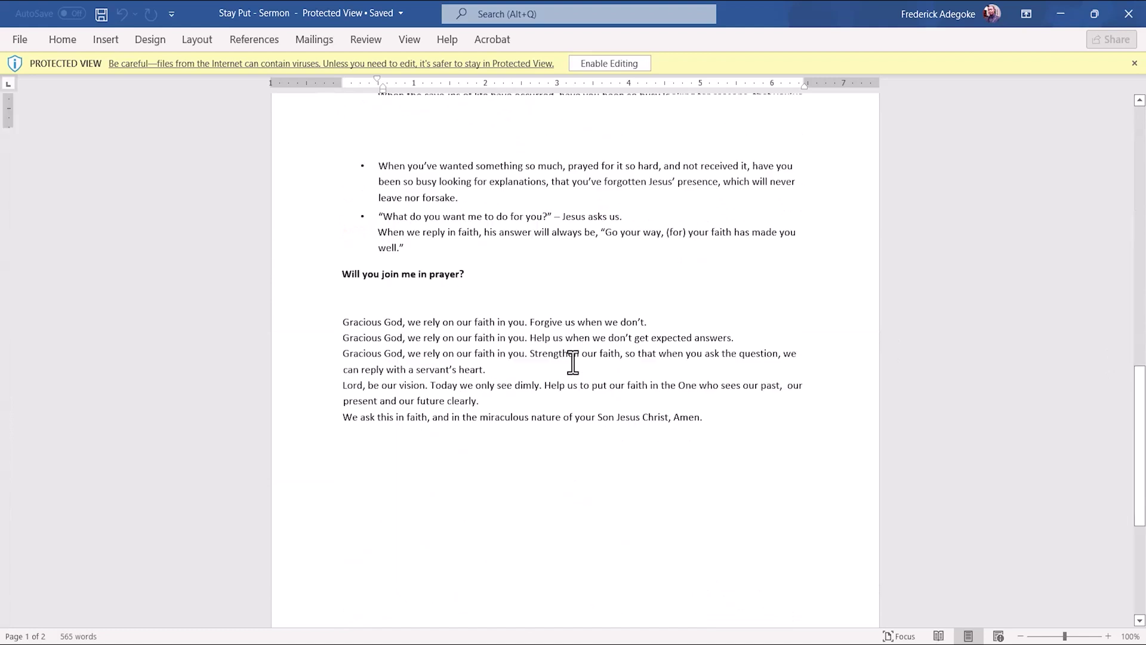
pyautogui.scroll(7, 583, 217)
pyautogui.scroll(5, 611, 72)
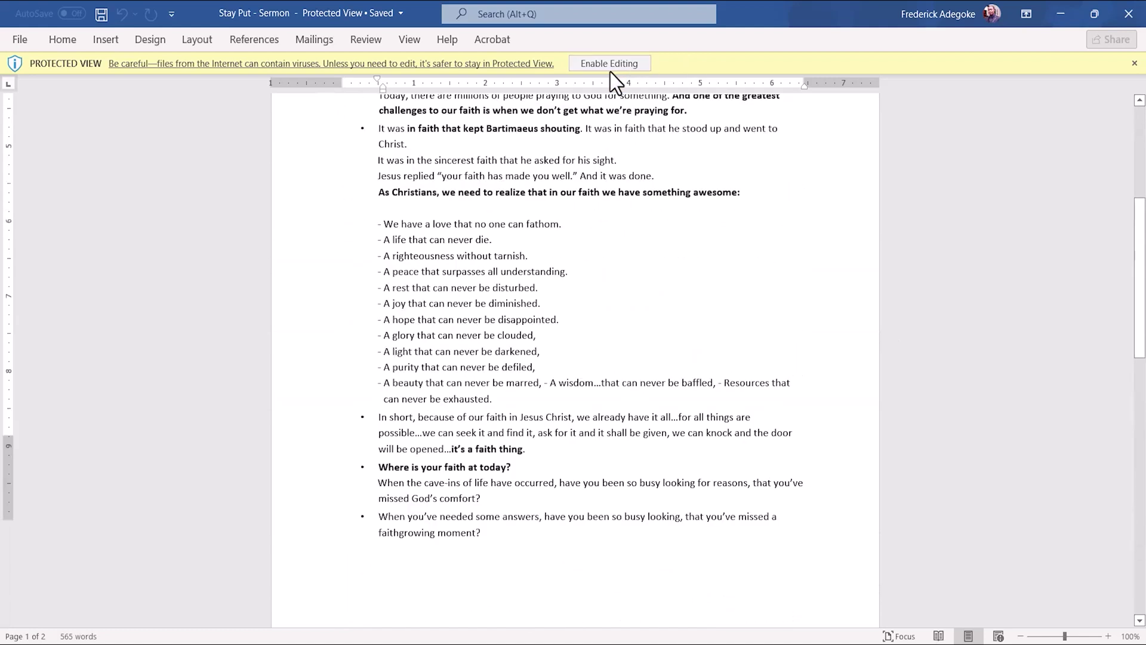
pyautogui.click(621, 66)
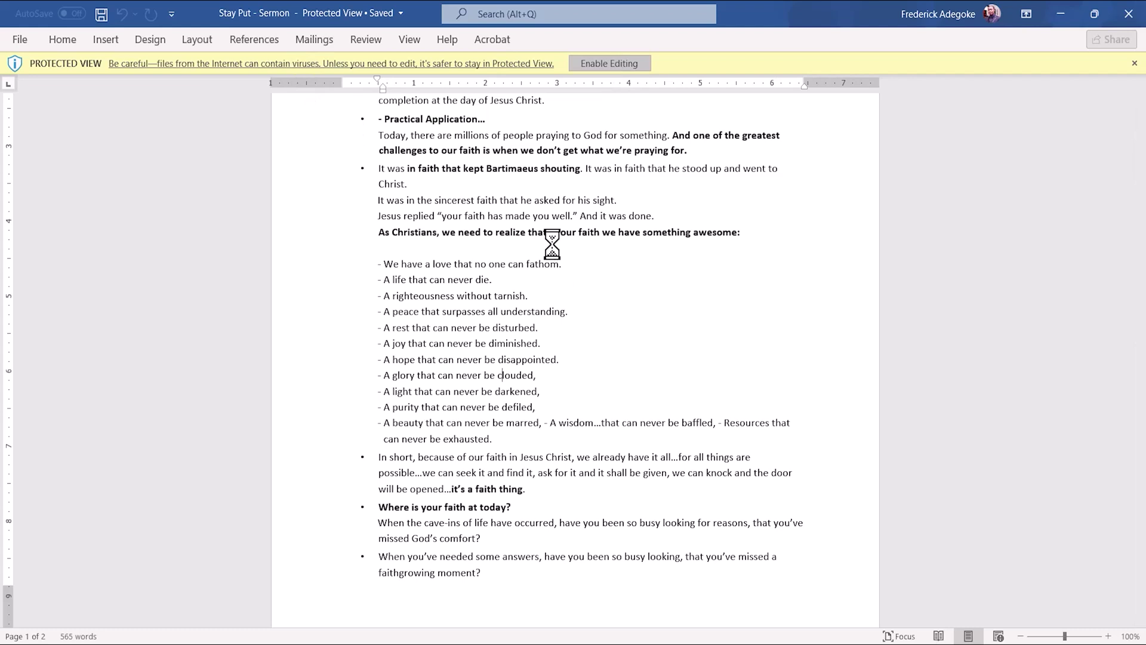
pyautogui.click(516, 384)
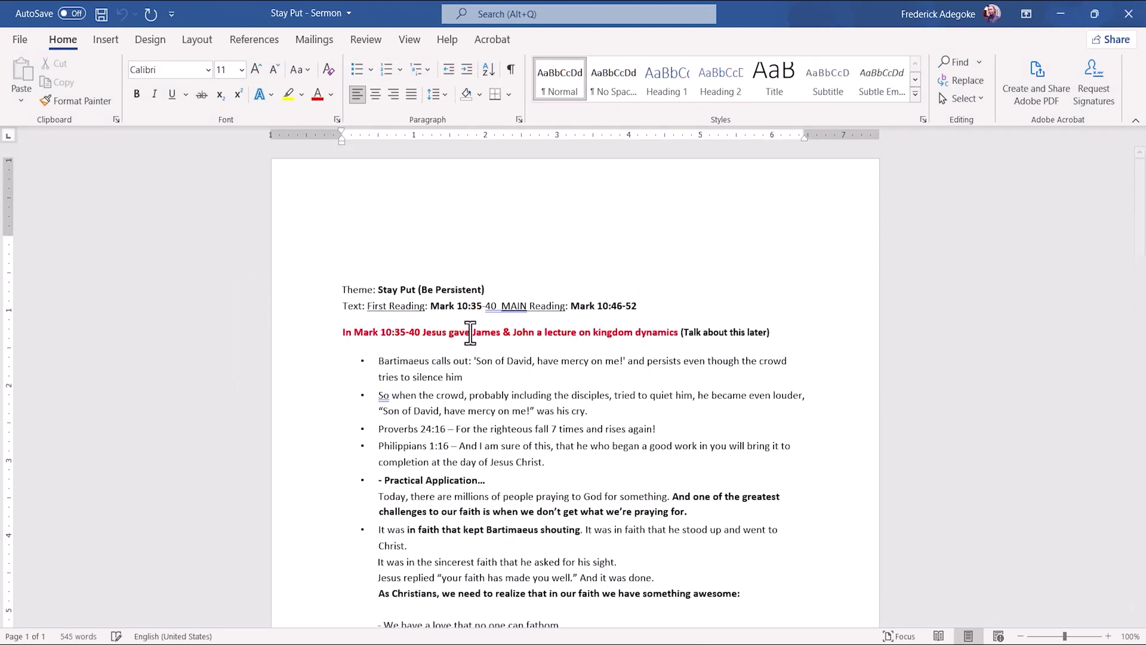
# - Insert the test text "VJBJKBJBJBJBJBJLBLJBJHBJBJLBJBLB" on the empty line above the sermon's Theme line
pyautogui.write('VJBJKB')
pyautogui.write('JBJBJBJLBLJBJHBJBJLBJBL')
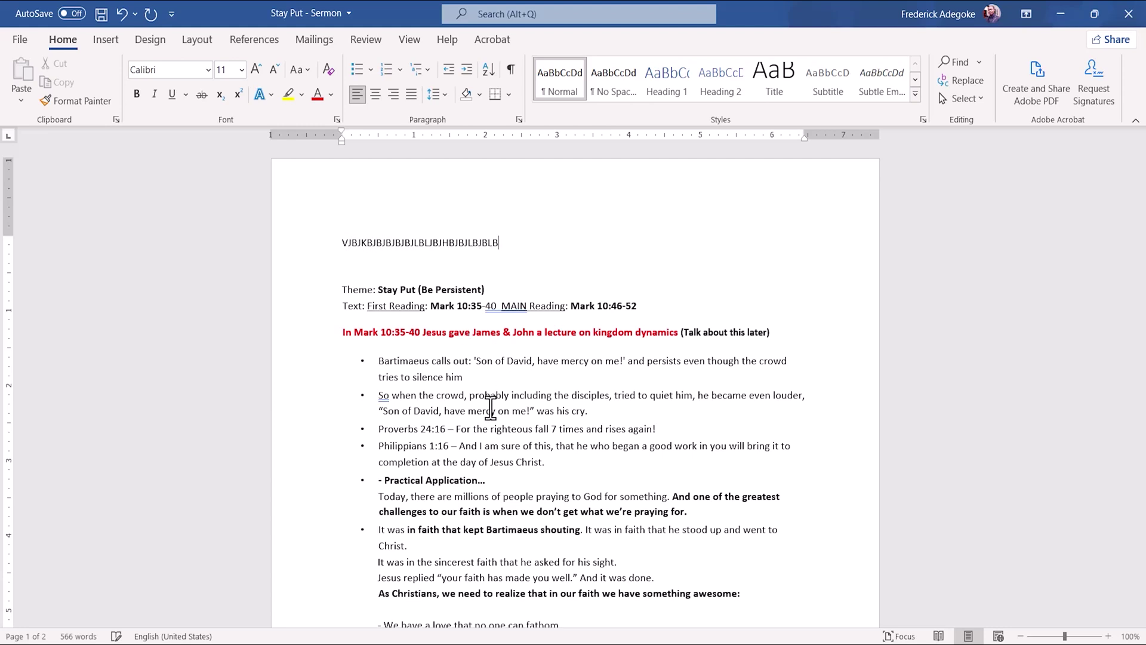
pyautogui.write('B')
# - Replace the test line above the sermon's Theme line with the text "HJBLKJNJNJNJBJBJKBB"
pyautogui.rightClick(286, 266)
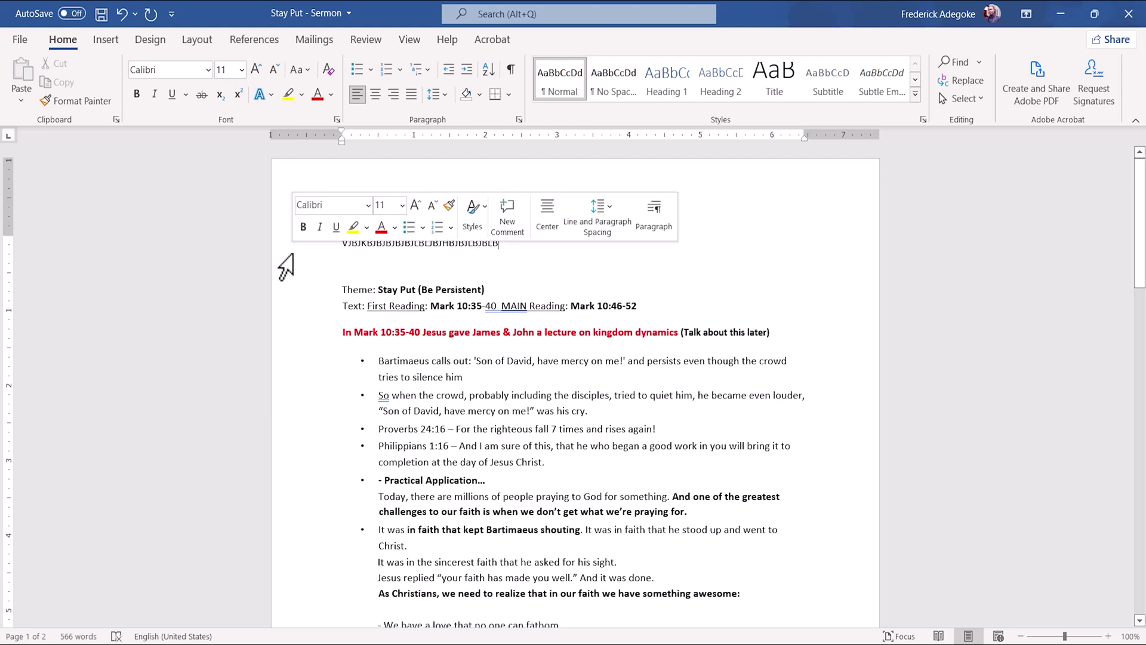
pyautogui.click(288, 256)
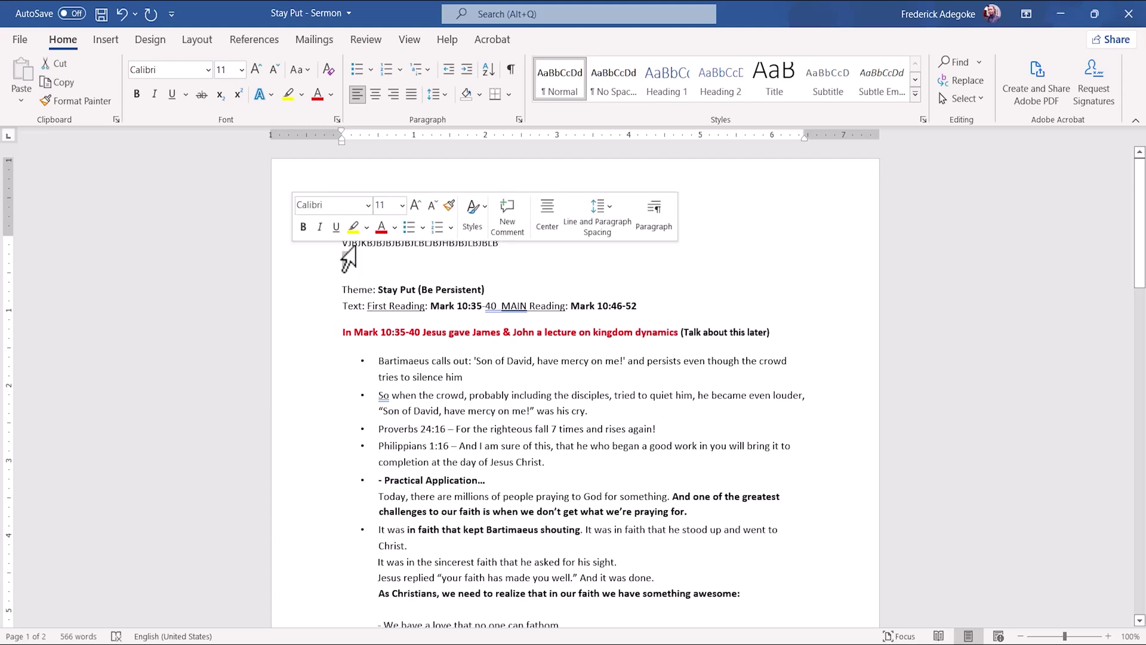
pyautogui.moveTo(506, 244); pyautogui.dragTo(258, 225)
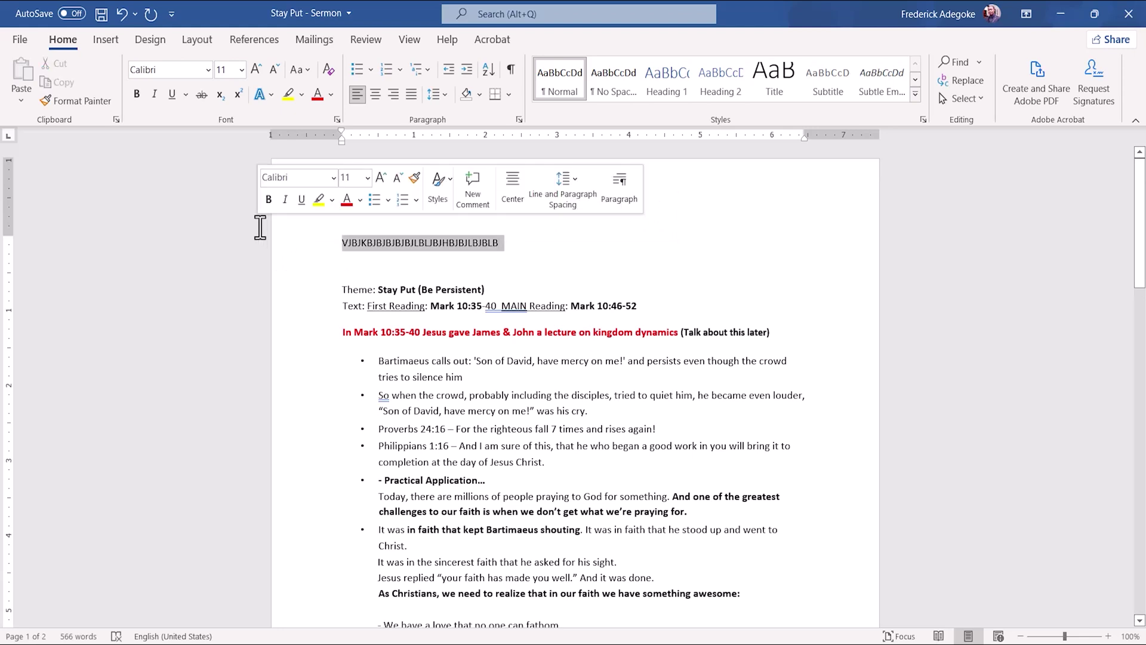
pyautogui.press('Delete')
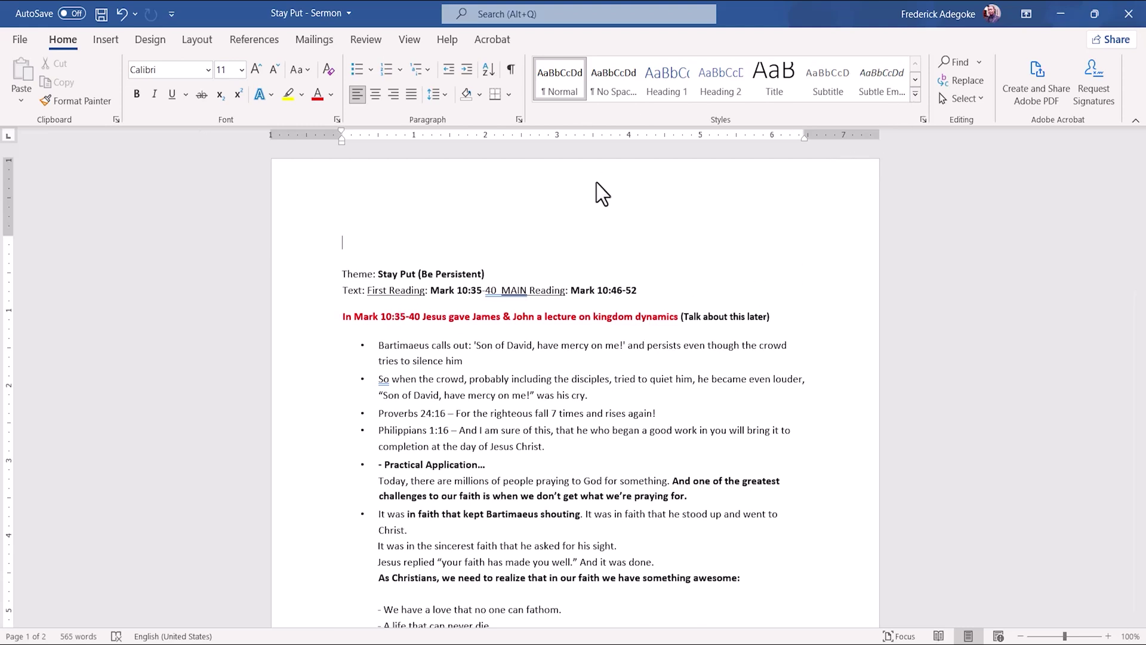
pyautogui.write('HJBLKJNJNJNJBJBJKBB')
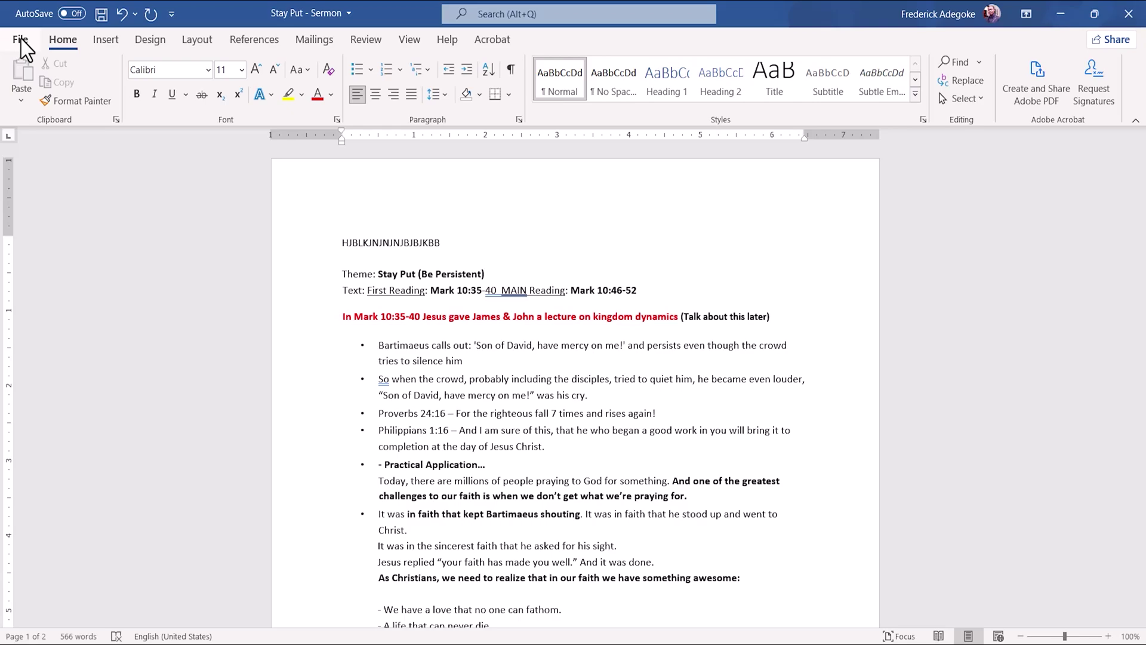
# - Save the edited sermon as a PDF named Stay Put - Sermon2 in the Downloads subfolder FOLDER
pyautogui.click(20, 39)
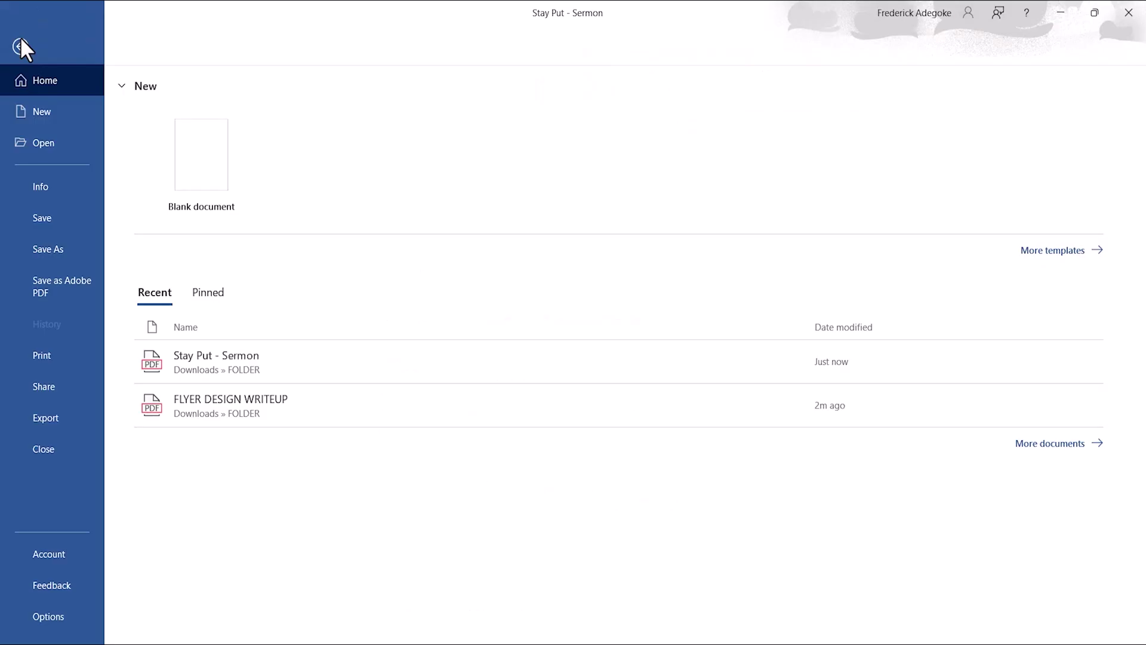
pyautogui.click(48, 250)
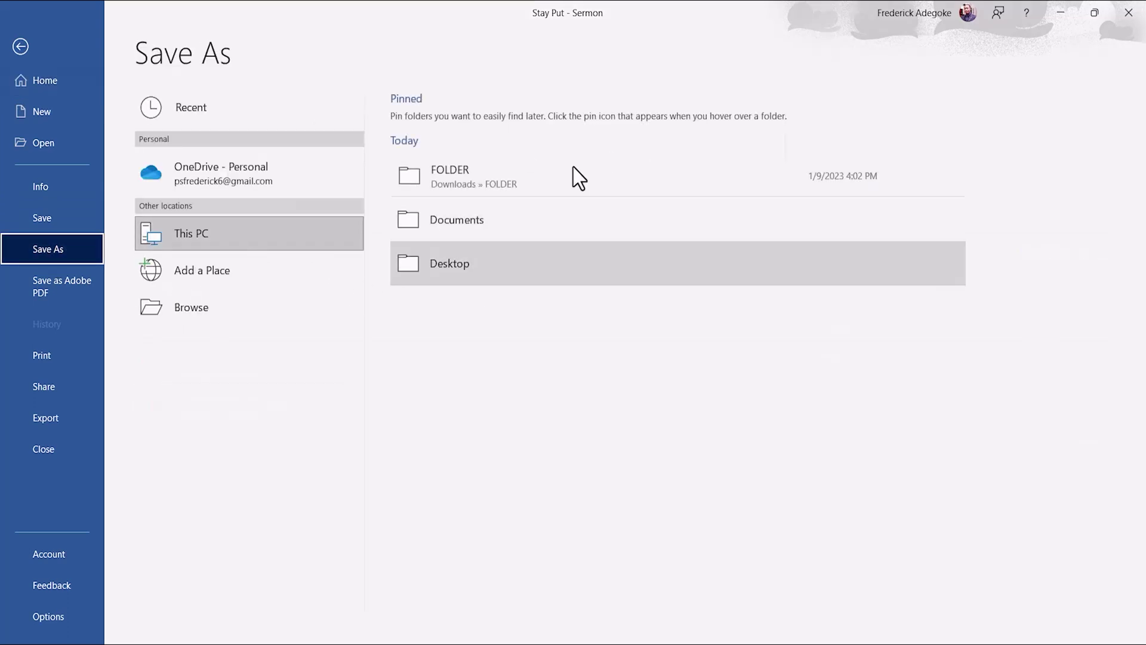
pyautogui.click(476, 174)
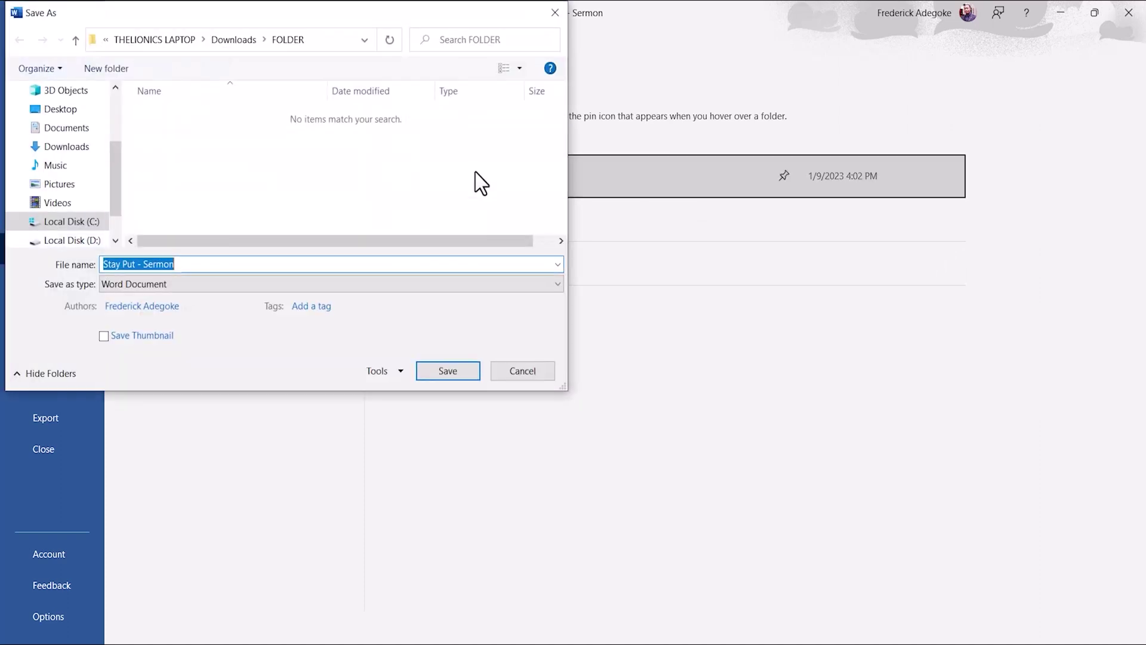
pyautogui.click(207, 265)
pyautogui.write('2')
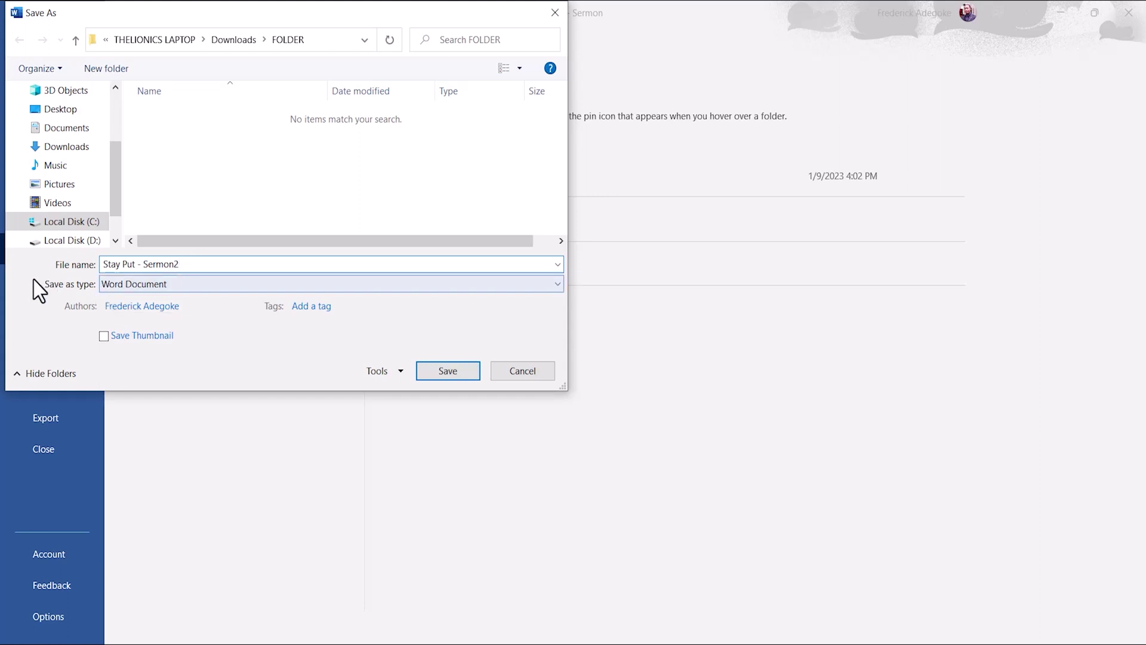
pyautogui.click(122, 285)
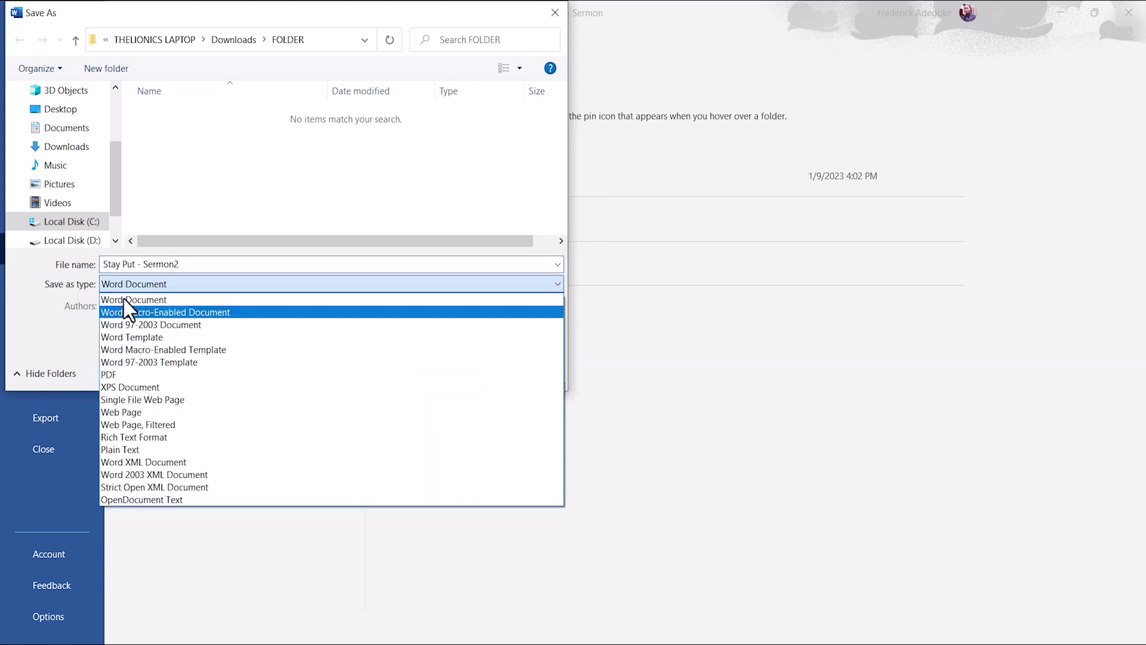
pyautogui.click(111, 375)
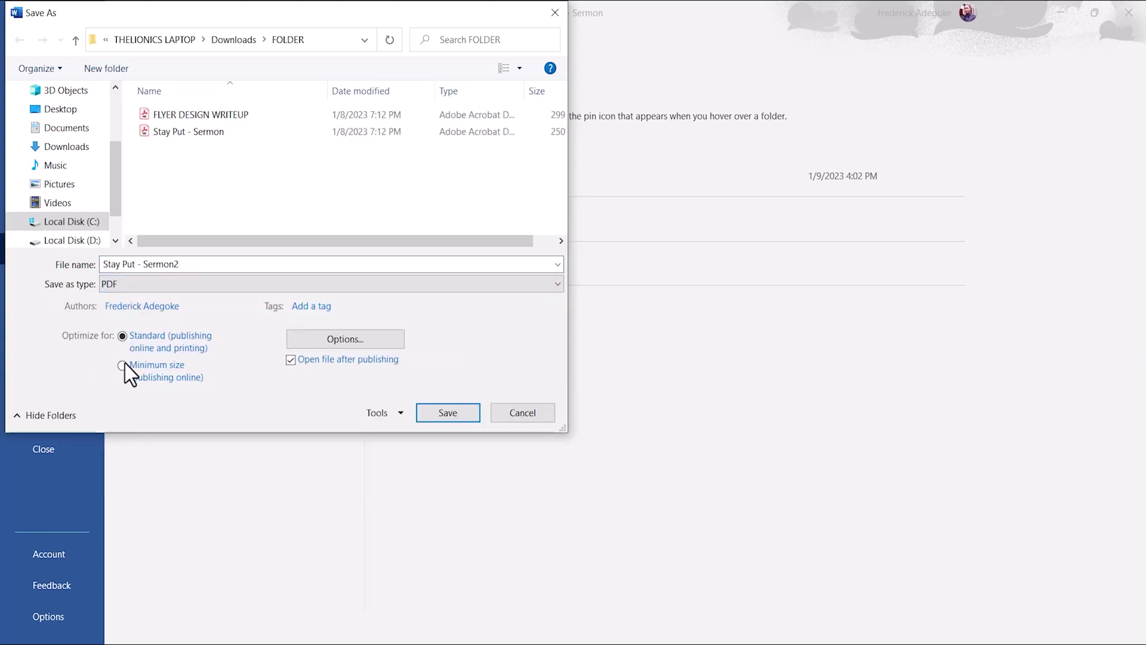
pyautogui.click(454, 413)
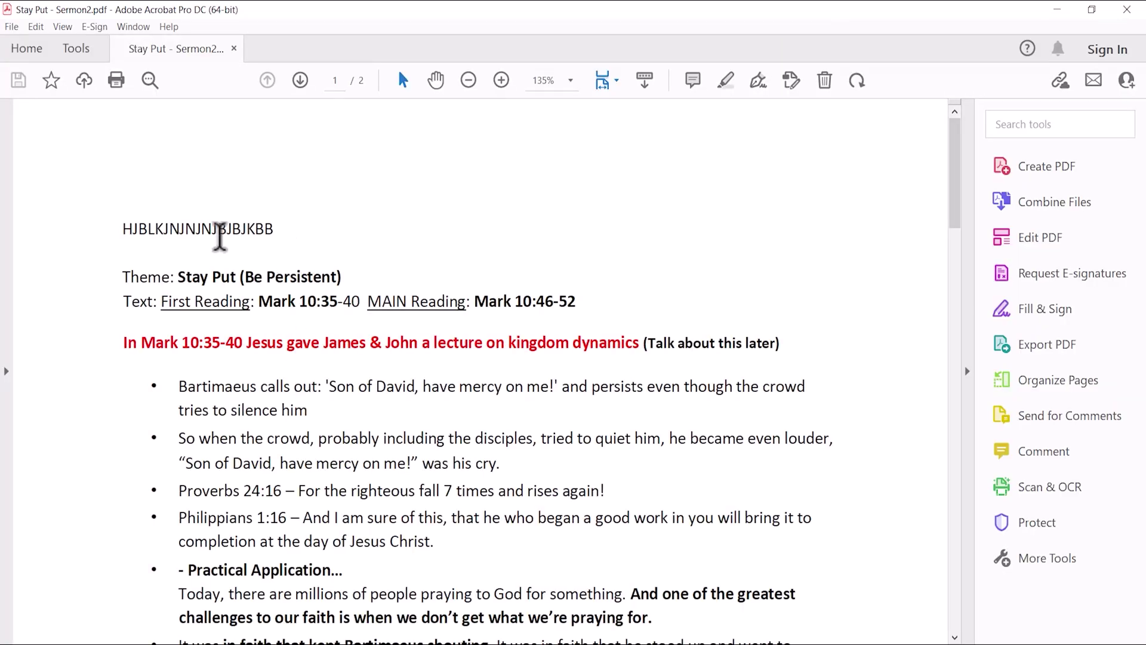
# - Look through the published Stay Put - Sermon2 PDF in Adobe Acrobat and close it
pyautogui.scroll(-5, 225, 248)
pyautogui.scroll(-8, 224, 251)
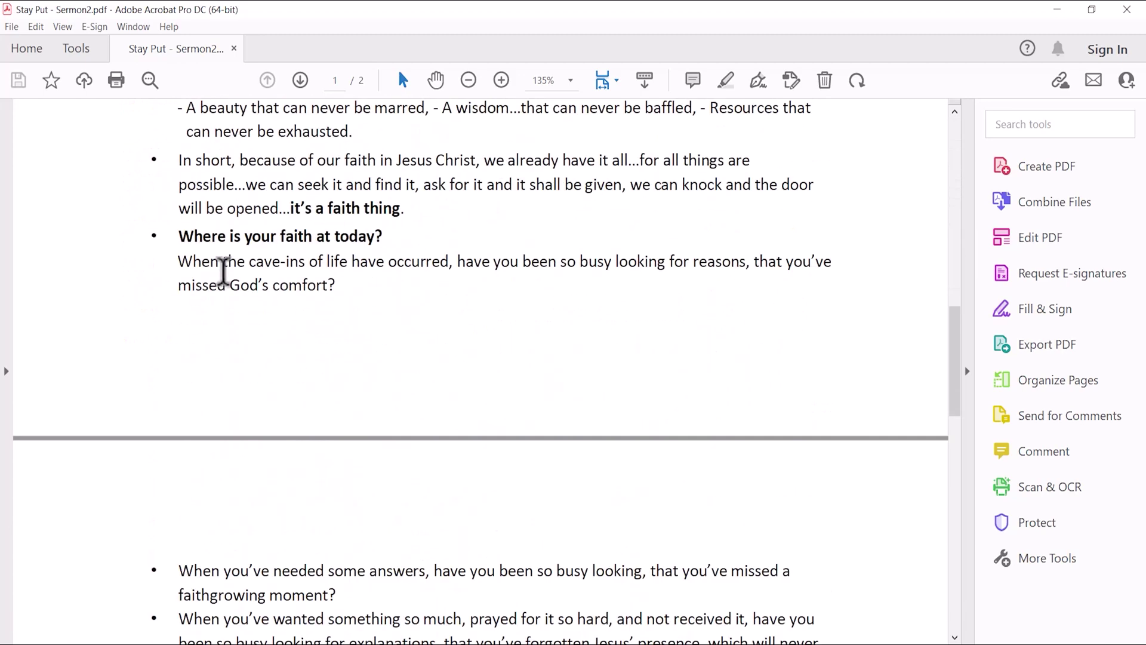
pyautogui.click(1128, 9)
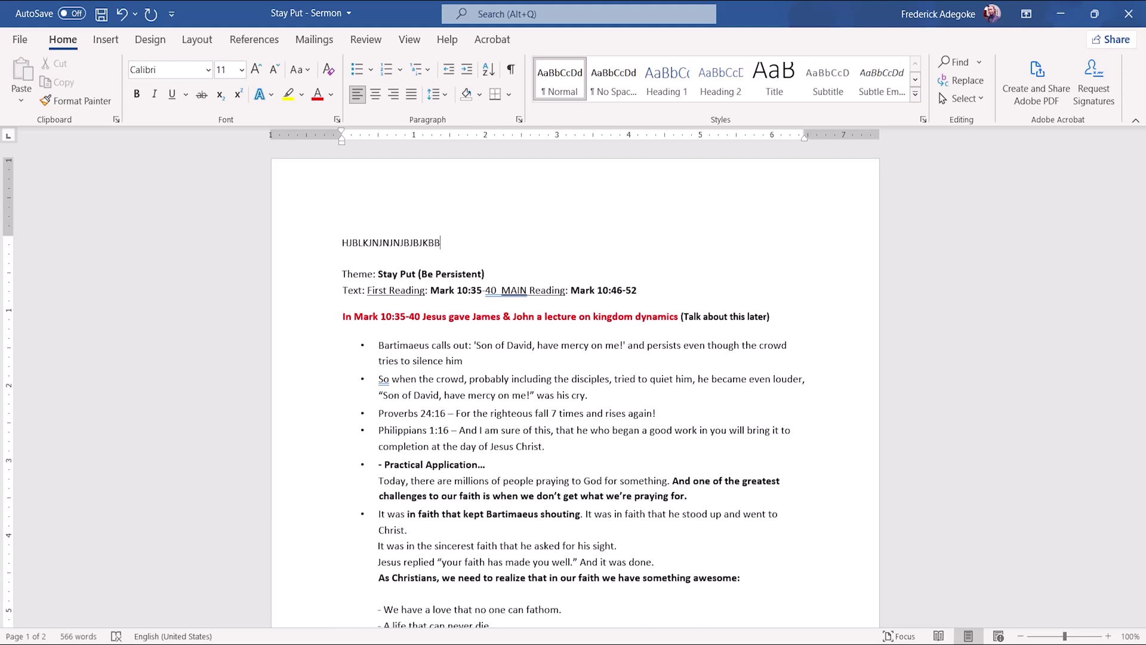
# - Switch to the browser, open Sejda's online PDF editor and upload the Stay Put - Sermon PDF from FOLDER
pyautogui.click(322, 597)
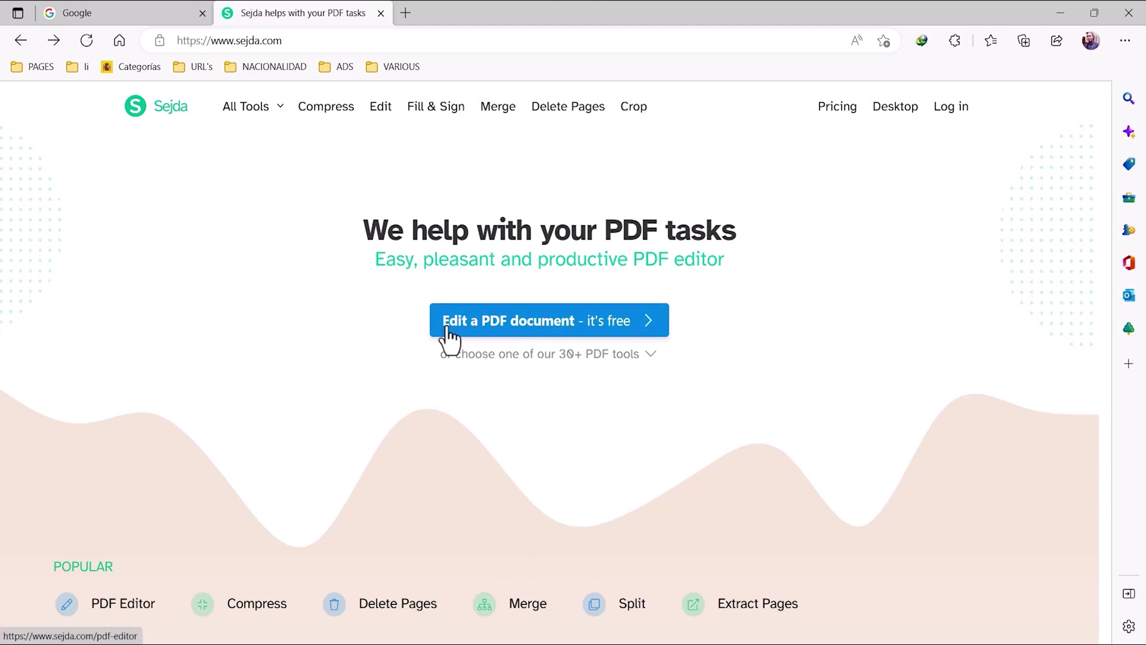
pyautogui.click(567, 332)
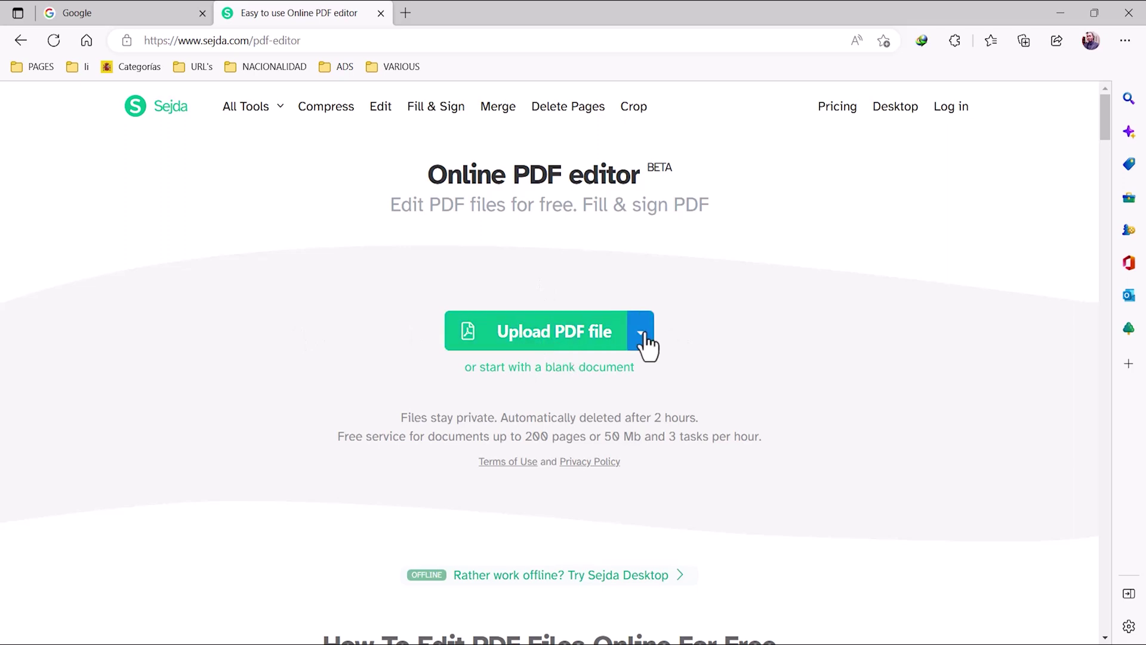
pyautogui.click(142, 644)
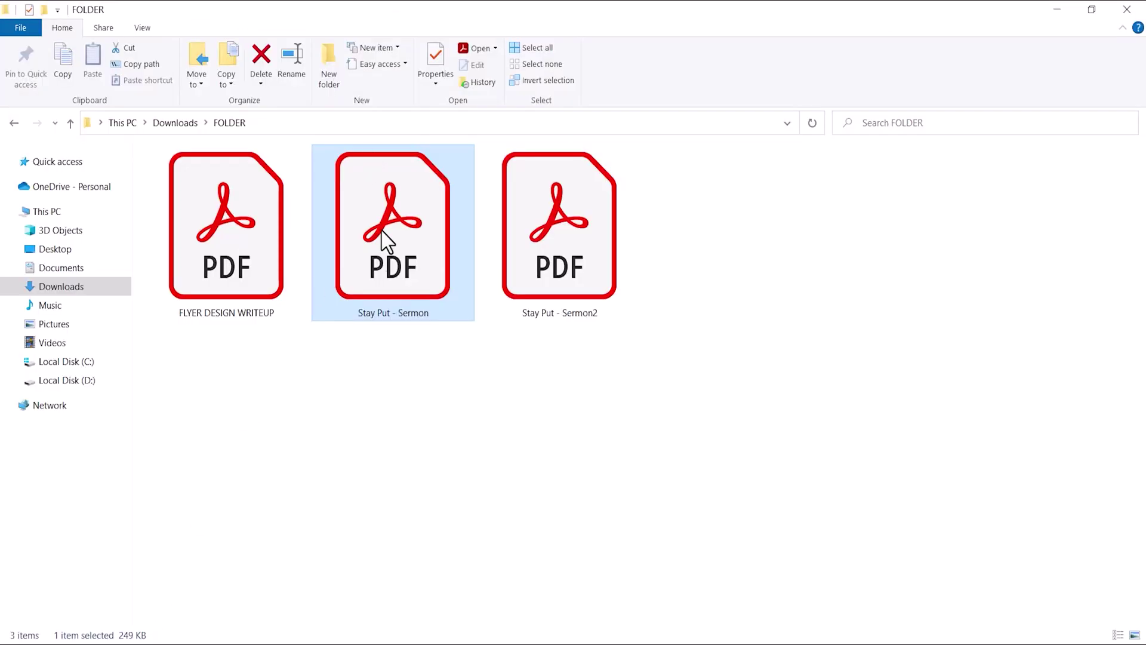
pyautogui.moveTo(410, 294); pyautogui.dragTo(498, 336)
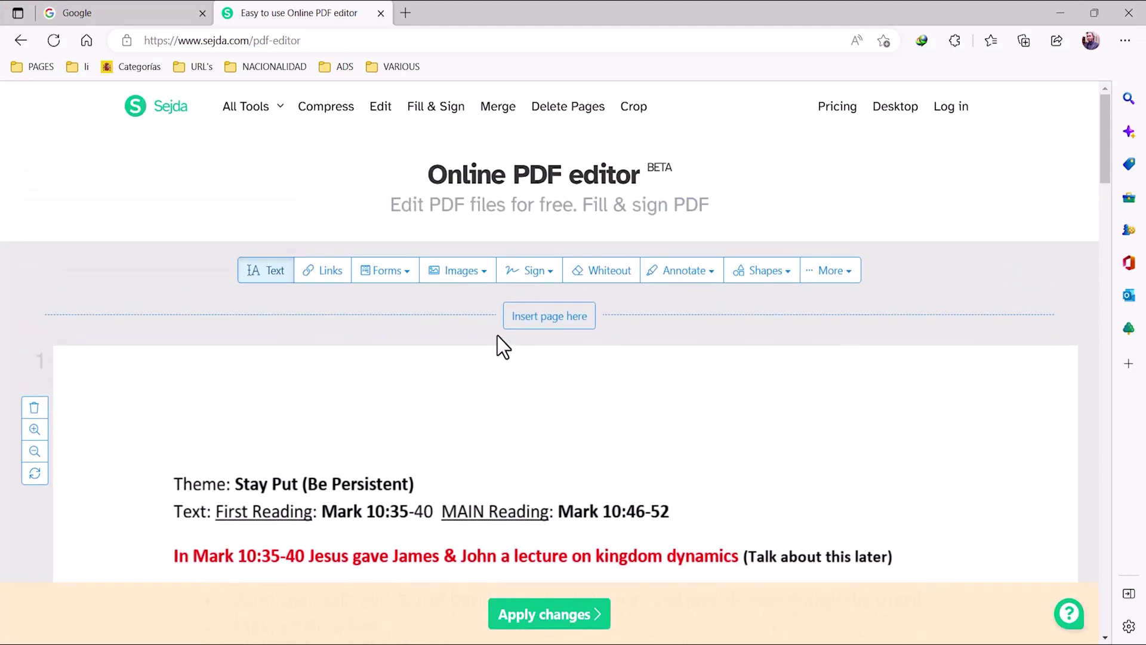
# - Check the uploaded sermon's text and append "This is cool" to the end of its Theme line
pyautogui.scroll(-8, 509, 364)
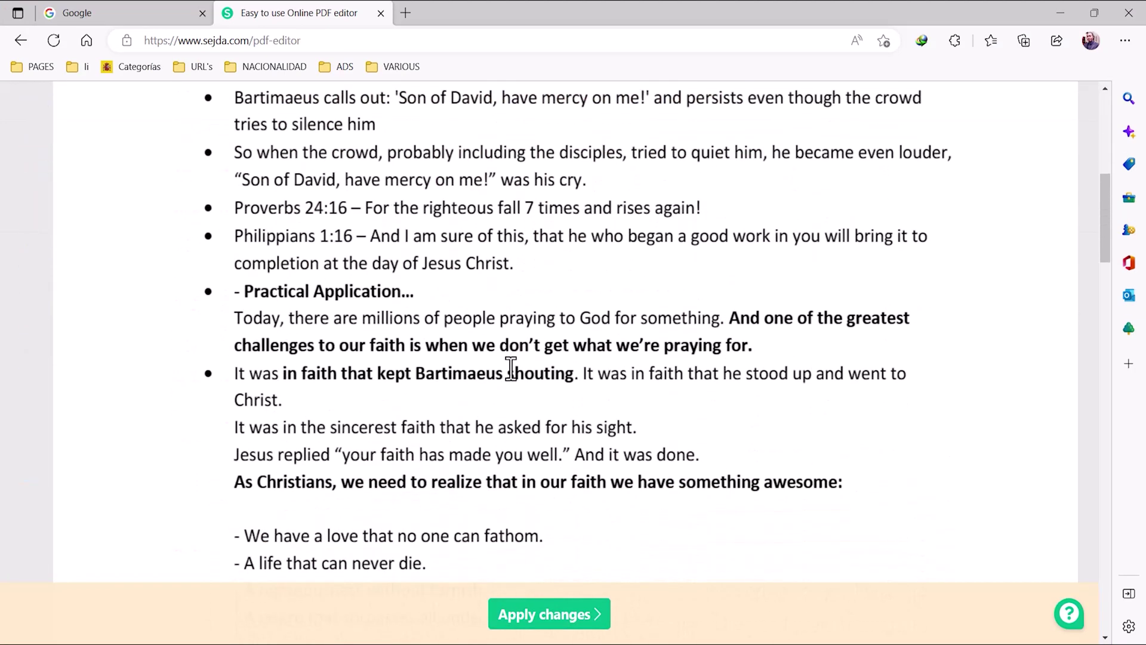
pyautogui.scroll(8, 510, 367)
pyautogui.scroll(-3, 510, 367)
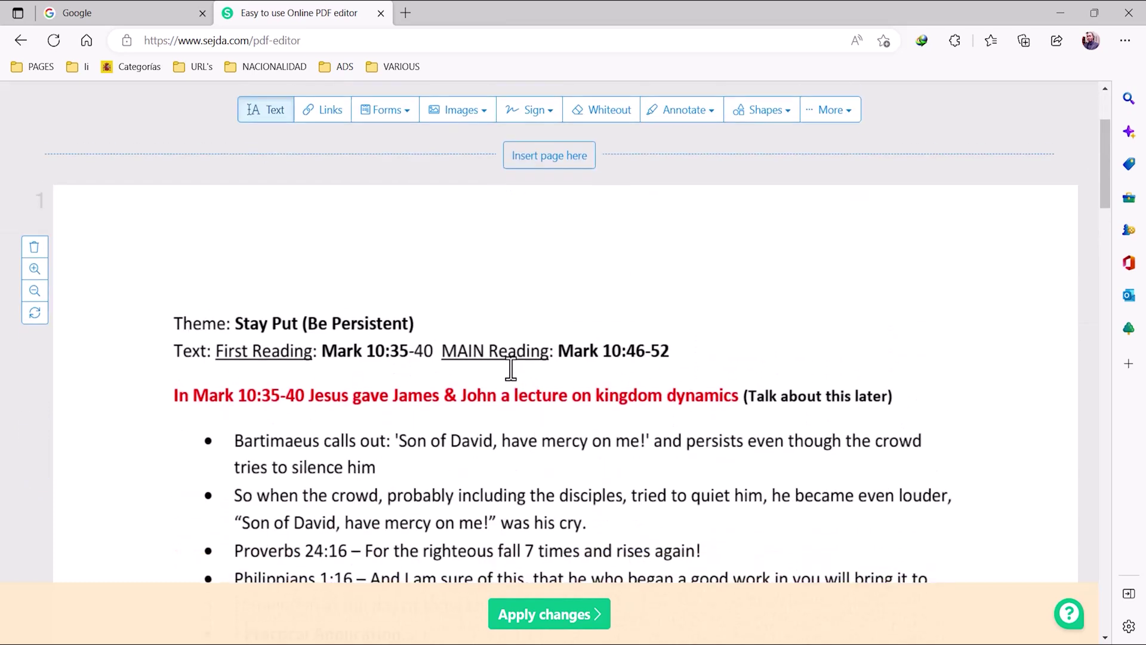
pyautogui.scroll(3, 510, 367)
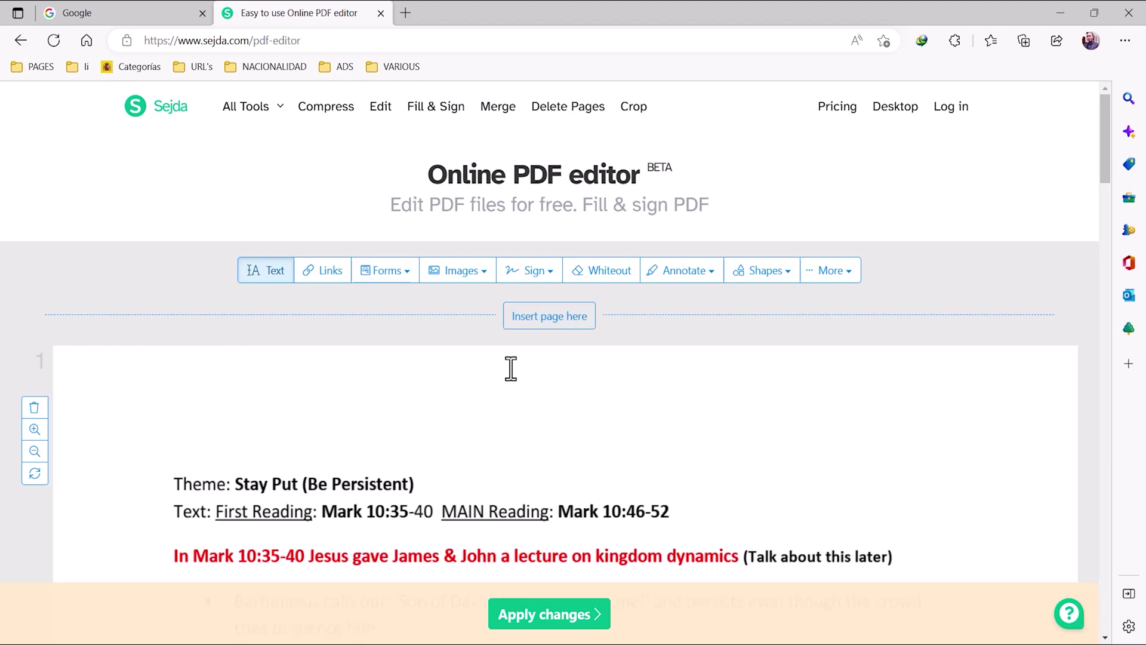
pyautogui.scroll(-15, 511, 368)
pyautogui.scroll(15, 510, 367)
pyautogui.click(398, 478)
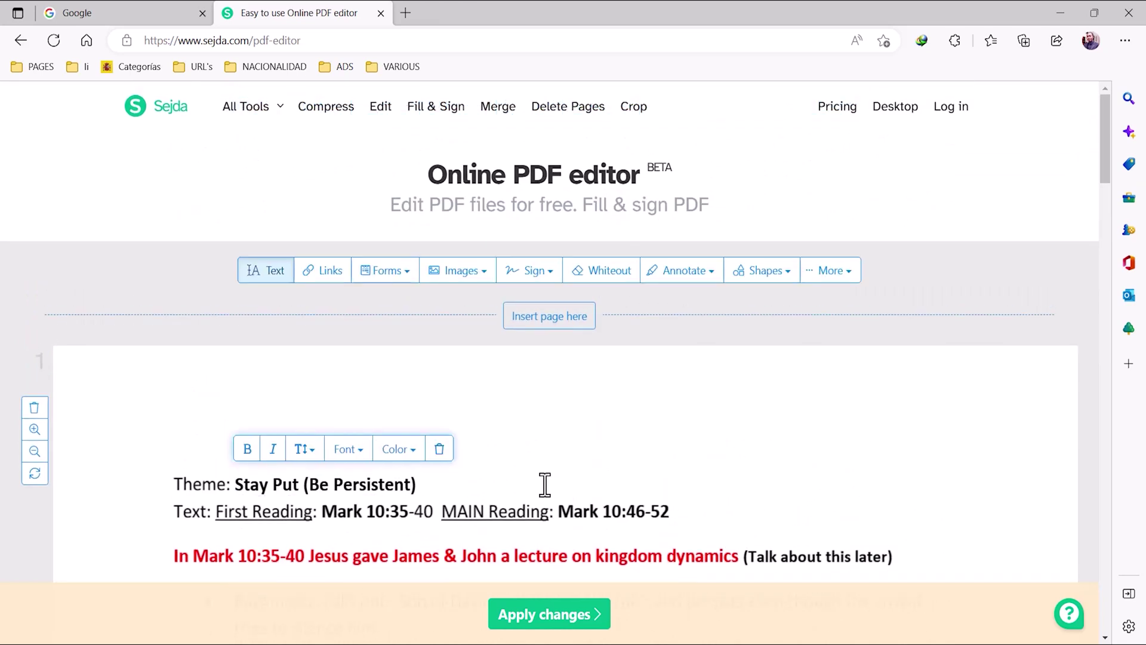
pyautogui.press('End')
pyautogui.write('This is cool')
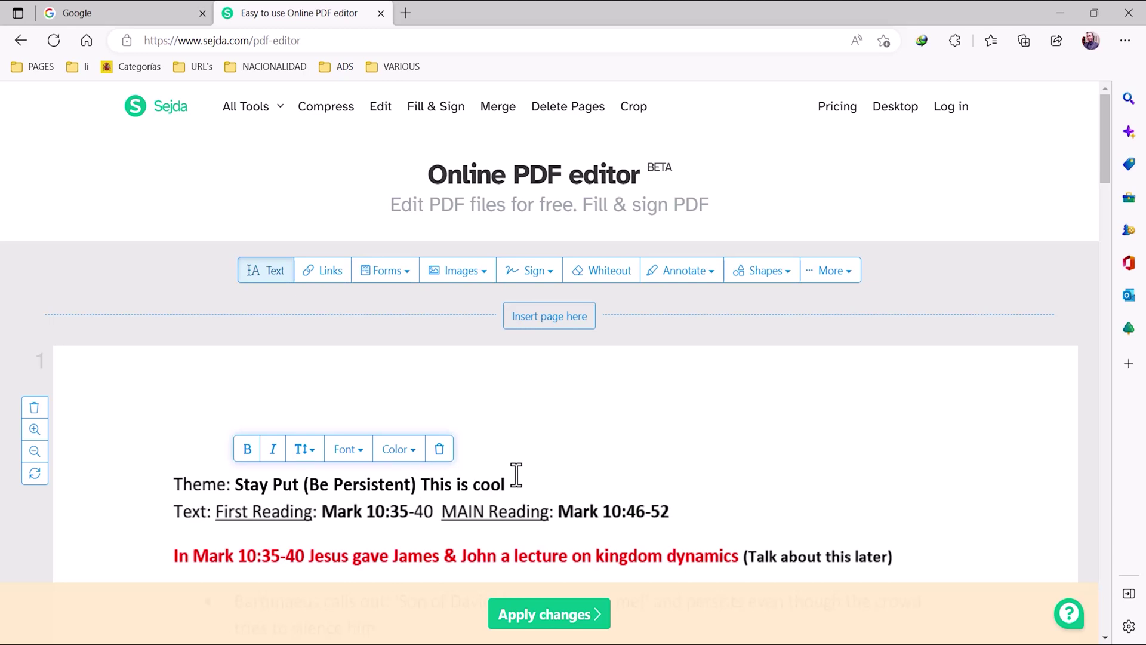
# - Replace "cool" in the Theme line with "a sermon by" and the preacher's first name, and dismiss the font replacement choice
pyautogui.press('BackSpace')
pyautogui.press('BackSpace')
pyautogui.press('BackSpace')
pyautogui.press('BackSpace')
pyautogui.write('a sermon by Frederick')
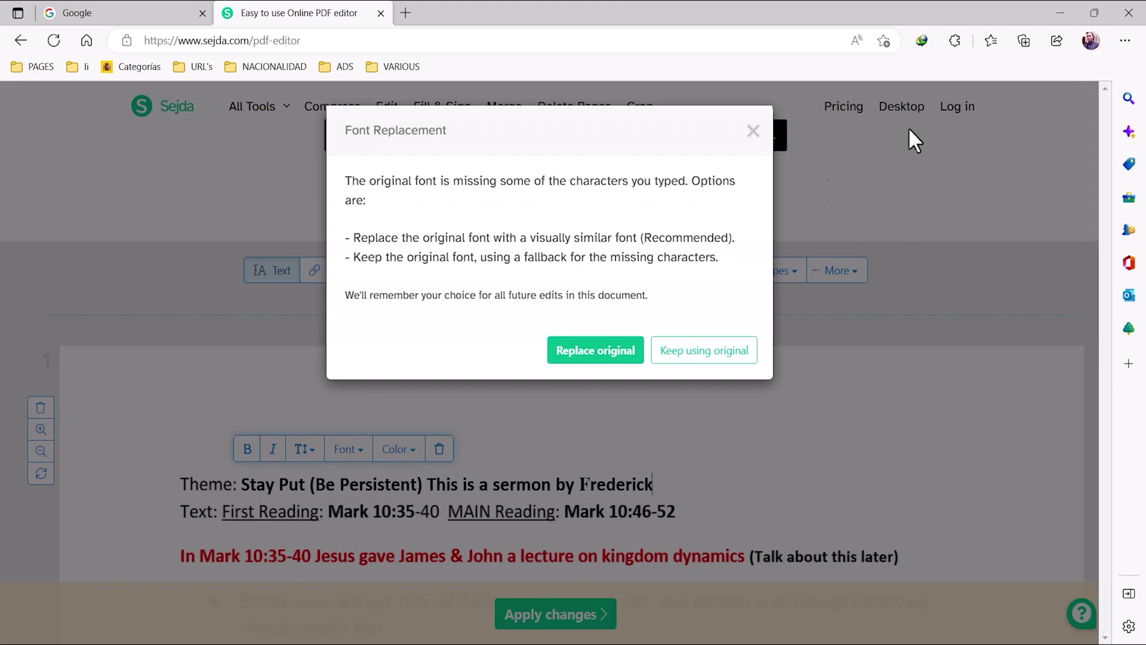
pyautogui.click(754, 132)
# - Place a non-interactive check mark in a blank area of the document
pyautogui.scroll(-4, 608, 475)
pyautogui.scroll(3, 587, 472)
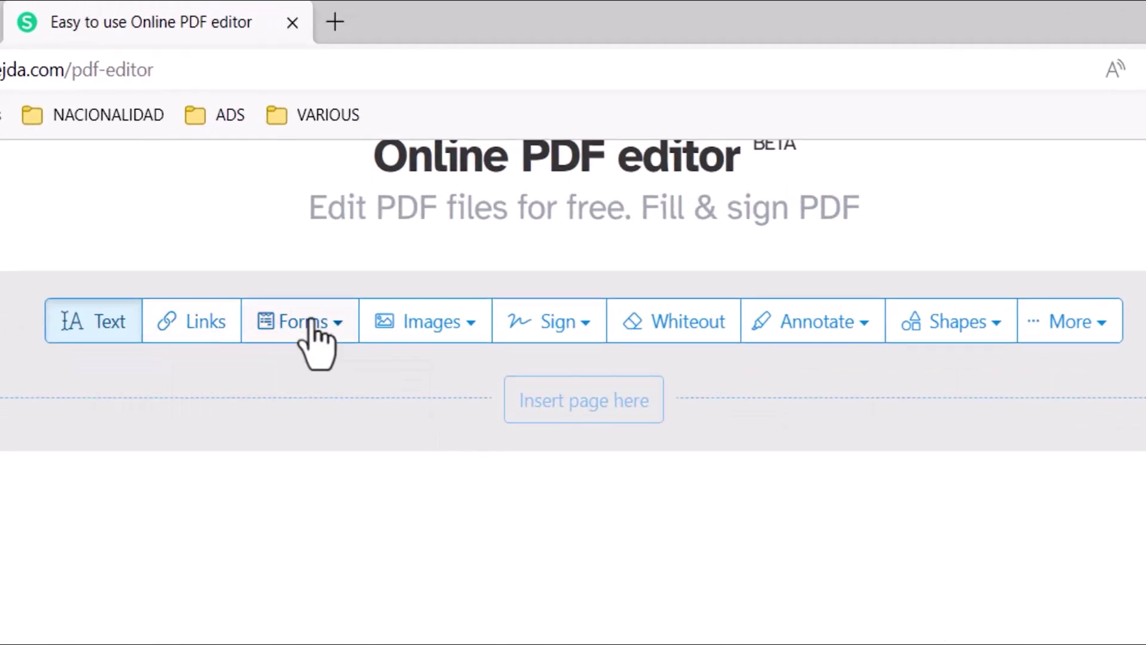
pyautogui.scroll(-15, 573, 388)
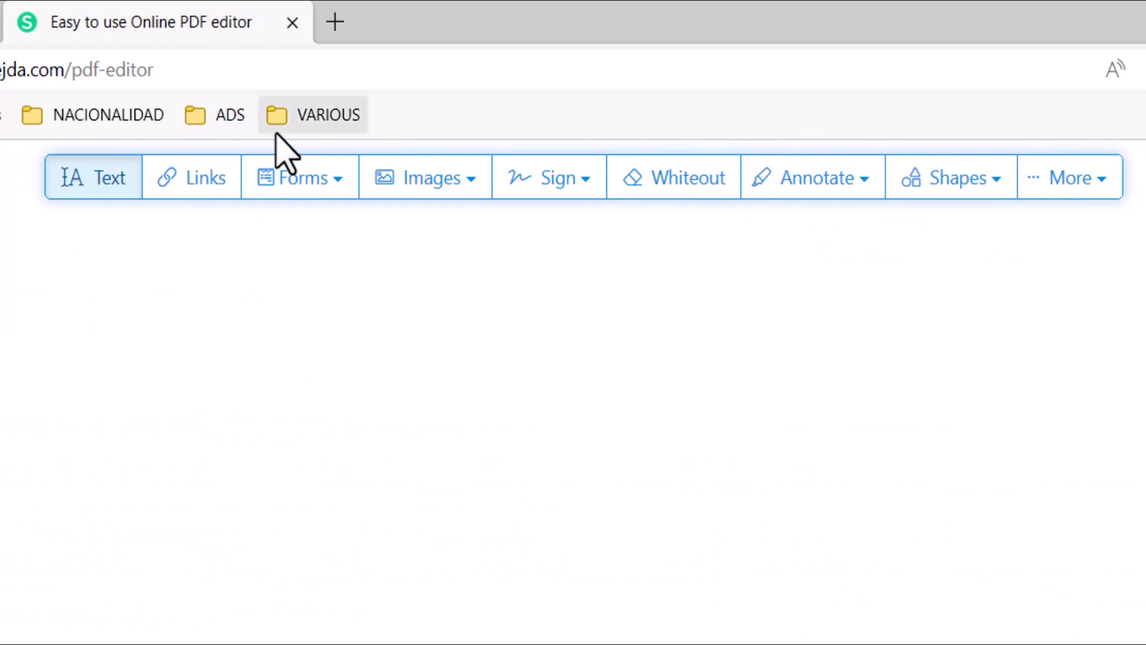
pyautogui.click(312, 181)
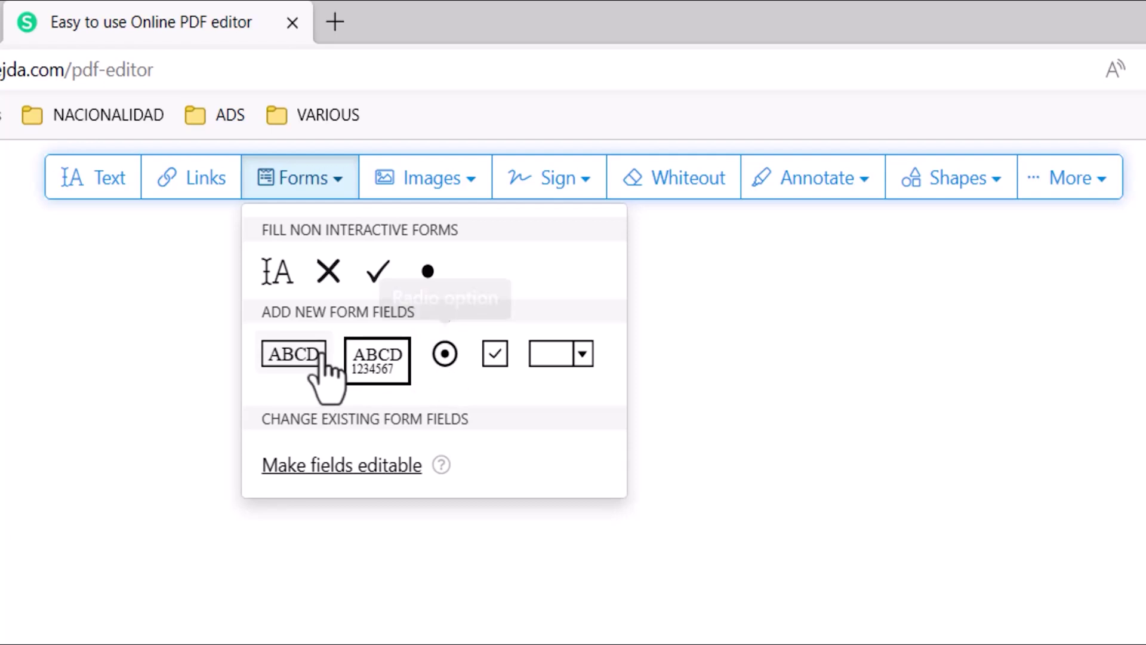
pyautogui.click(376, 274)
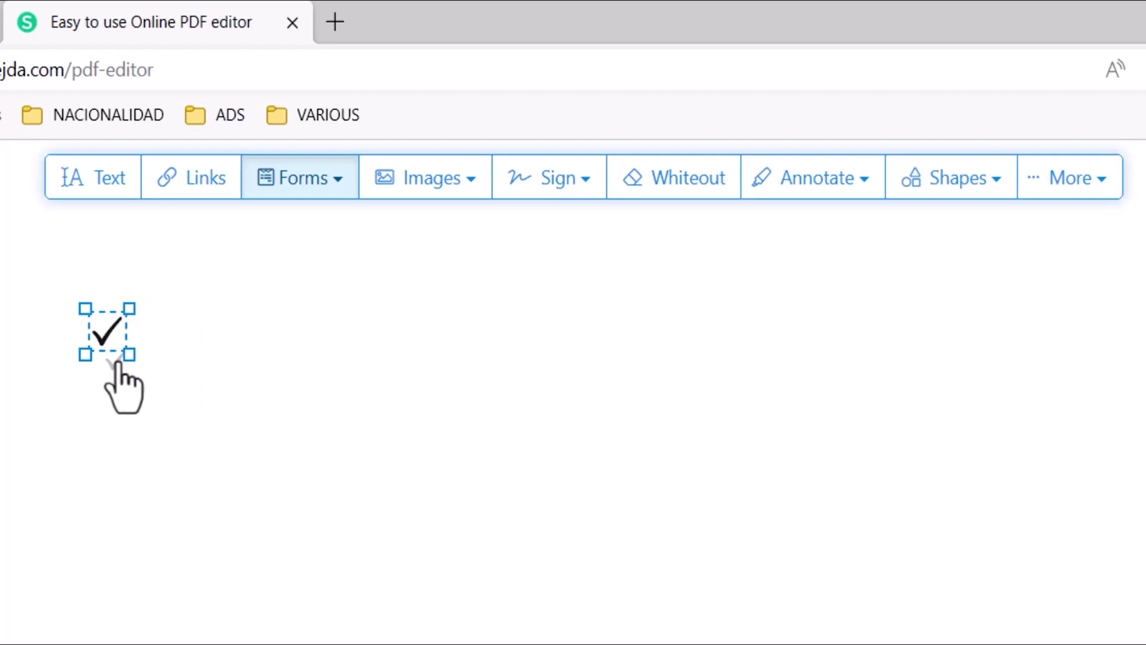
# - Add a text box with the default placeholder text beside the check mark
pyautogui.click(329, 183)
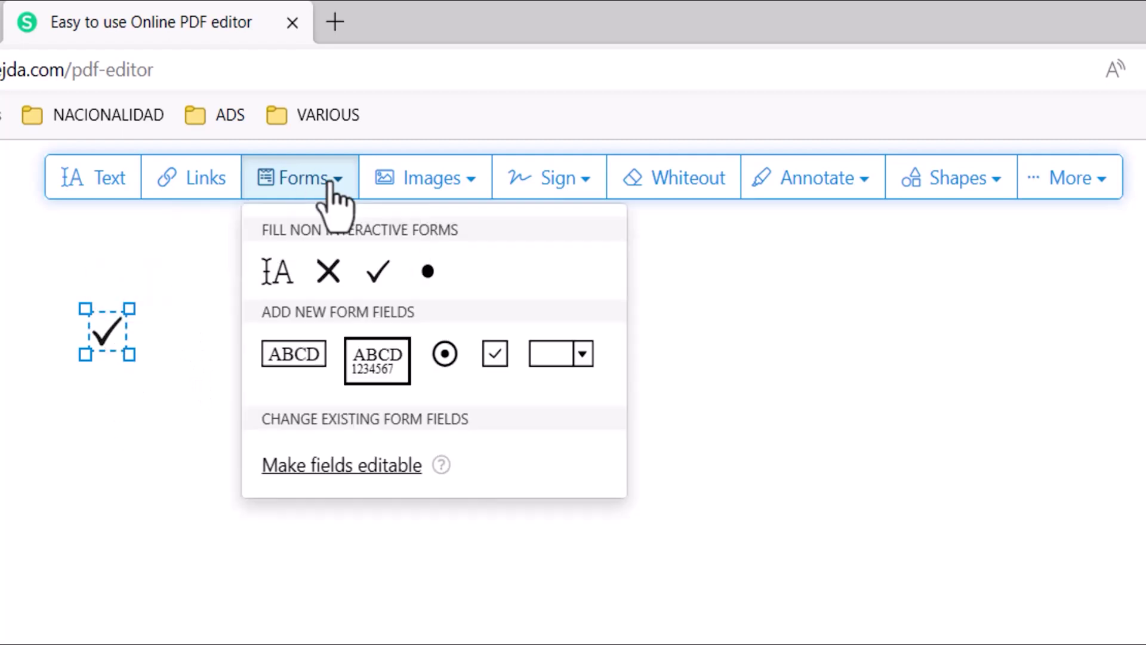
pyautogui.click(328, 182)
pyautogui.click(111, 182)
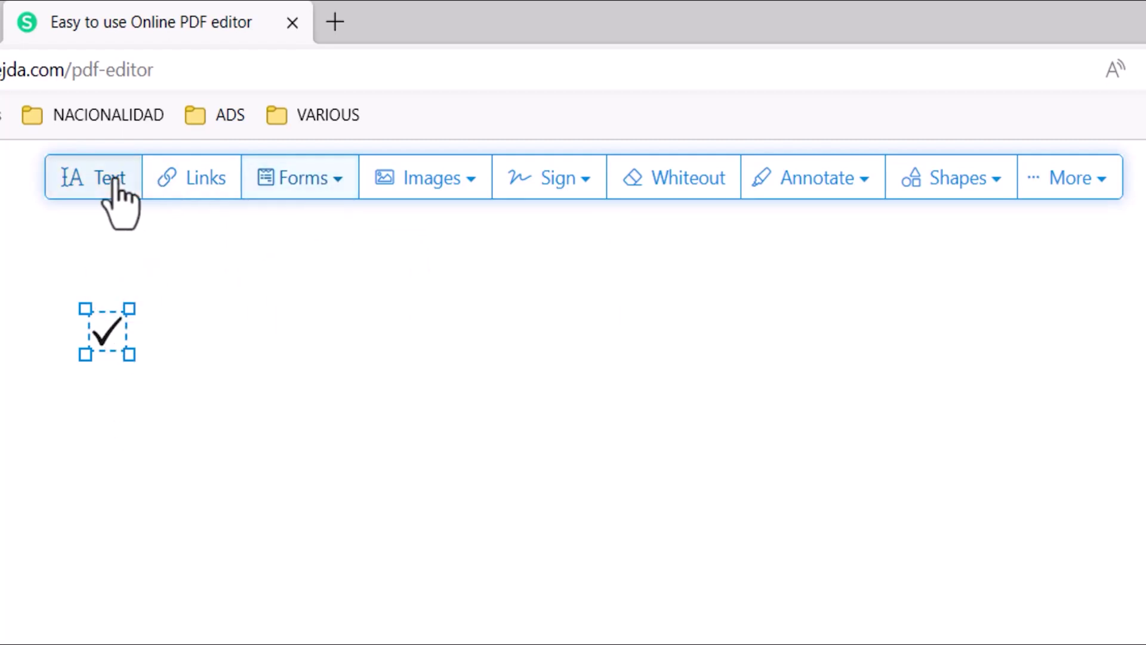
pyautogui.click(173, 333)
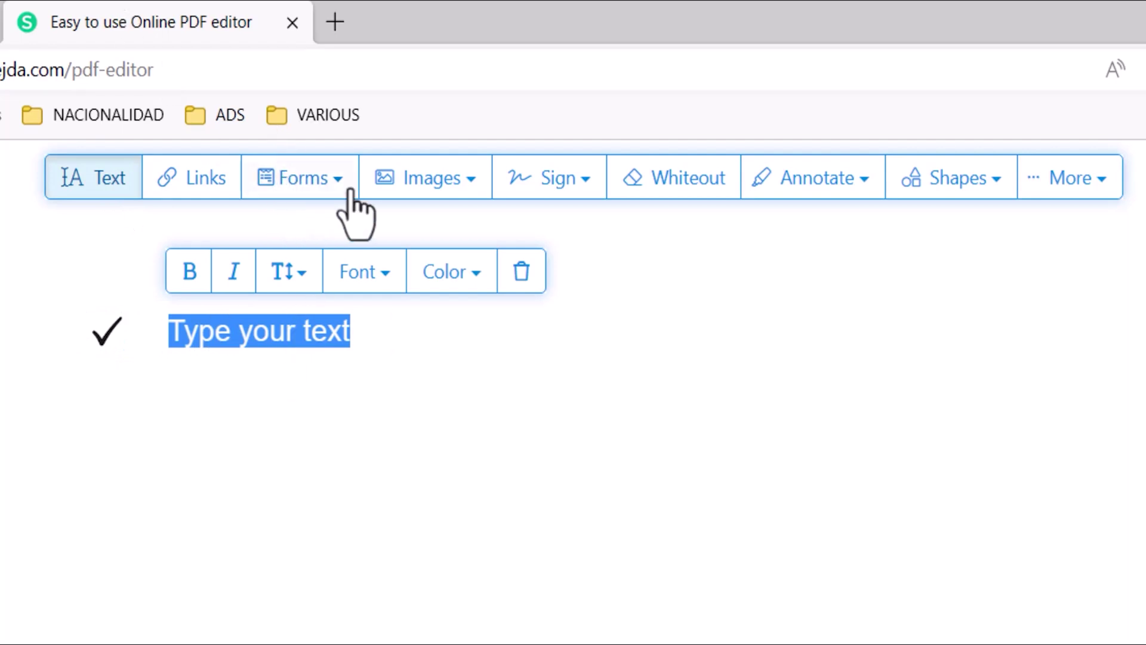
# - Add a checkbox form field below the check mark and place a text box with the placeholder text beside it
pyautogui.click(270, 183)
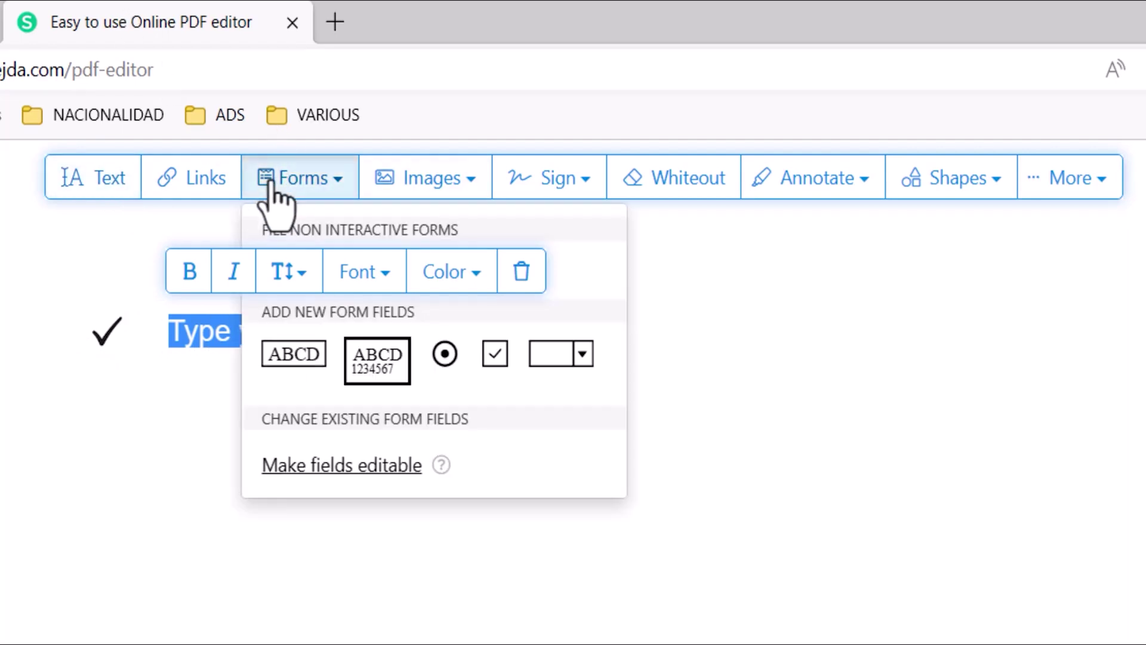
pyautogui.click(478, 373)
pyautogui.click(104, 399)
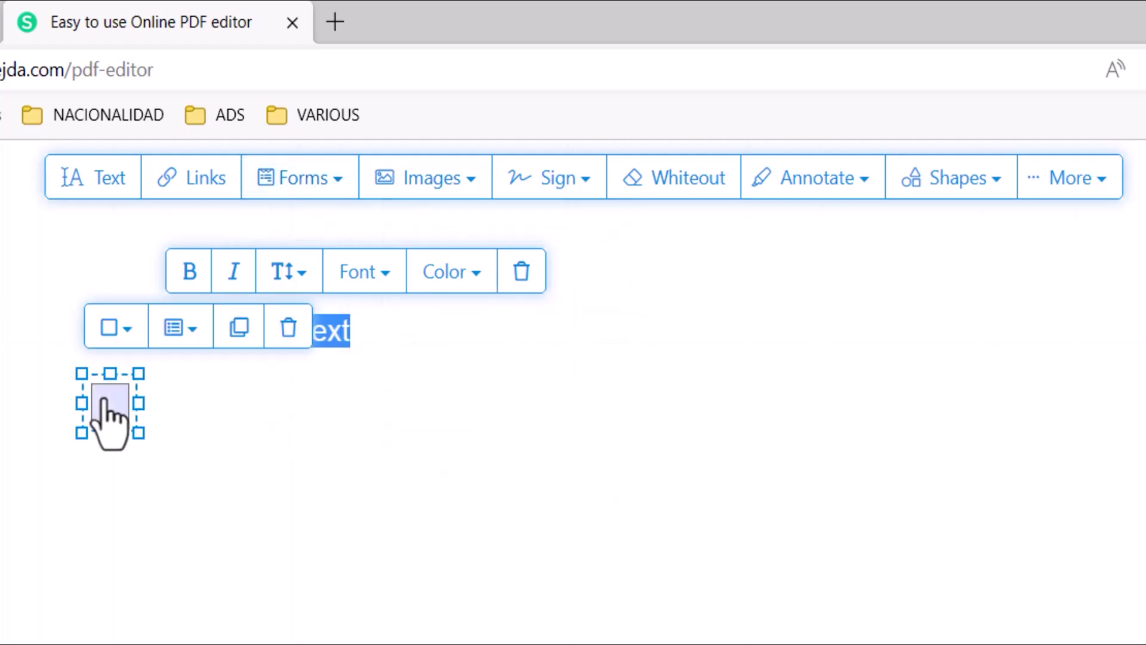
pyautogui.click(227, 396)
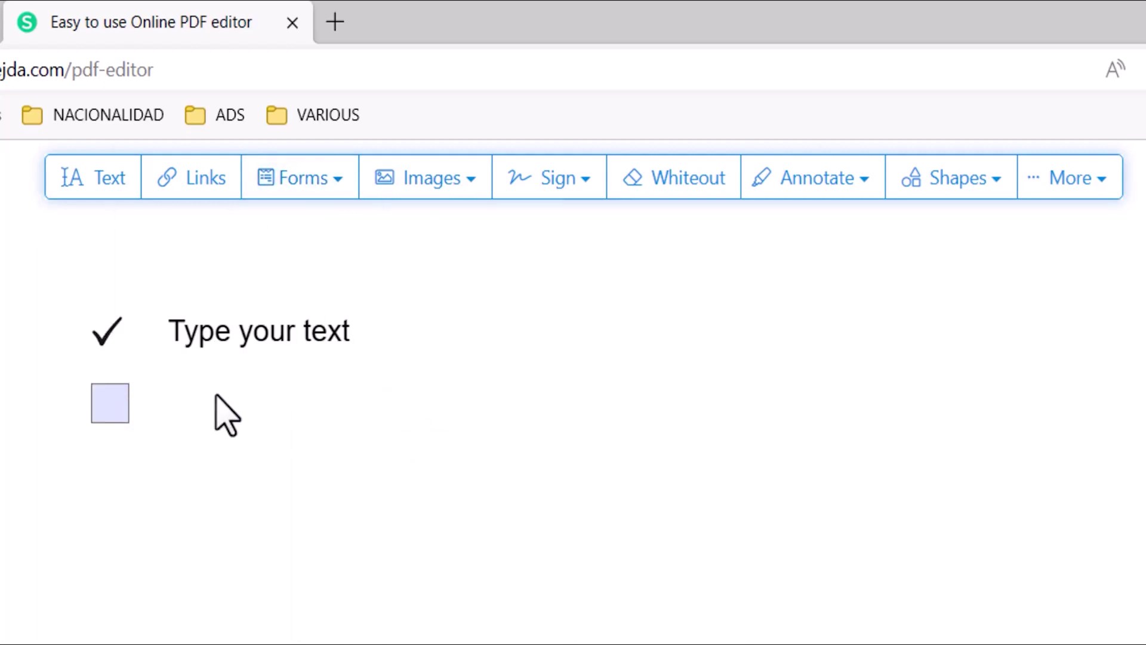
pyautogui.click(115, 184)
pyautogui.click(179, 403)
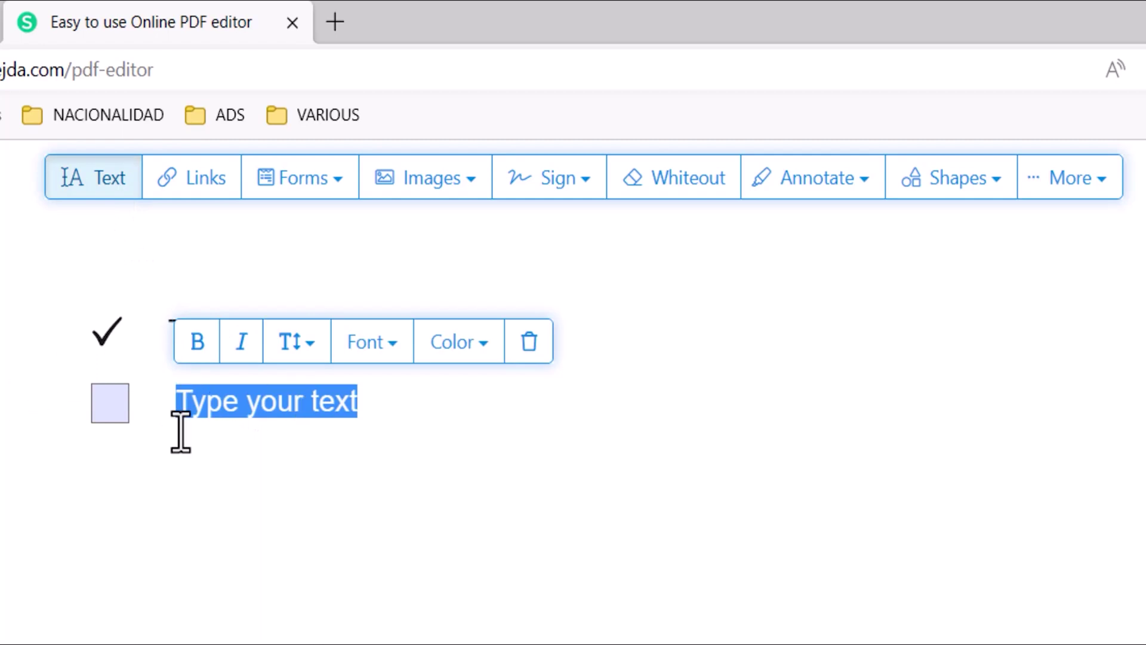
# - Place another non-interactive check mark below the checkbox field and add a text box with the default placeholder text beside it
pyautogui.click(296, 190)
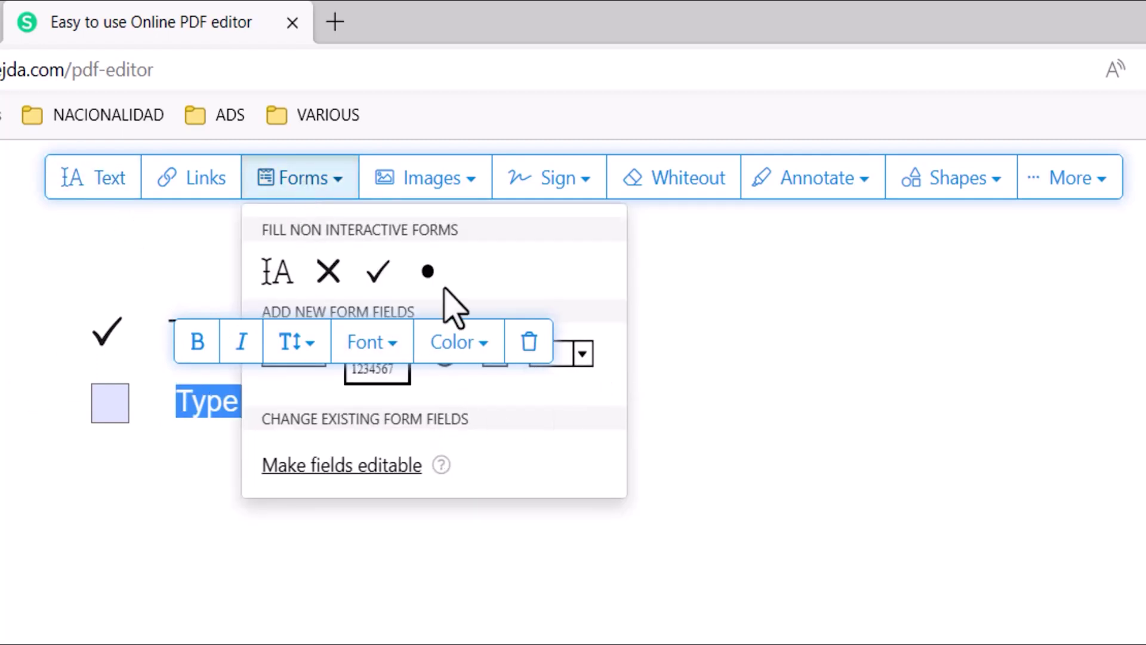
pyautogui.click(378, 272)
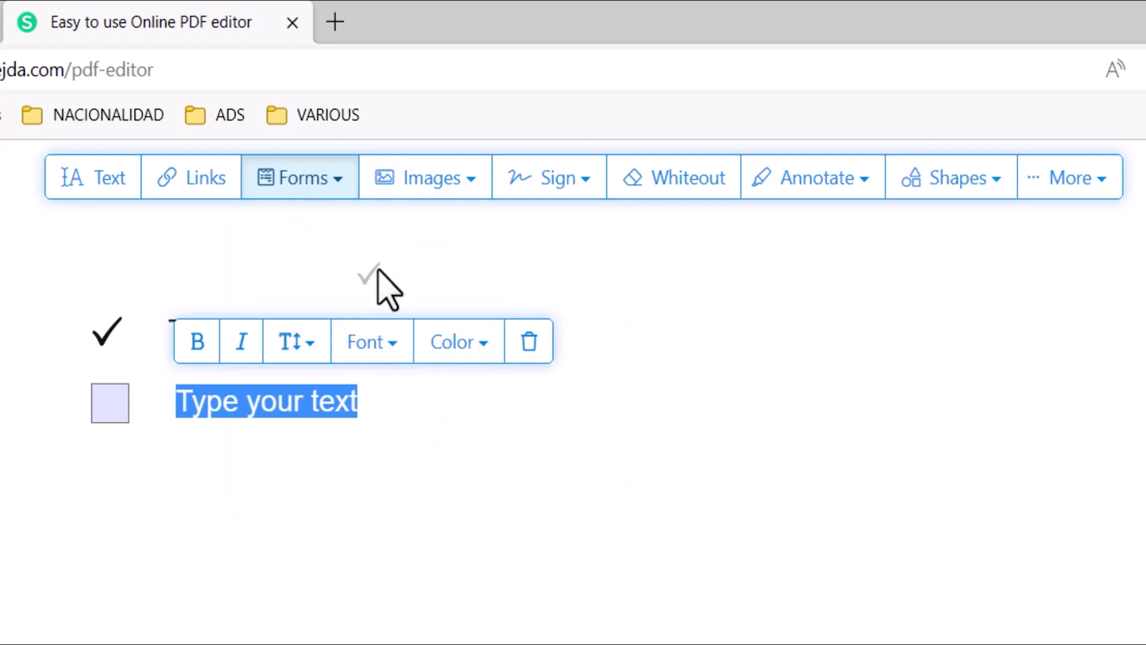
pyautogui.click(109, 475)
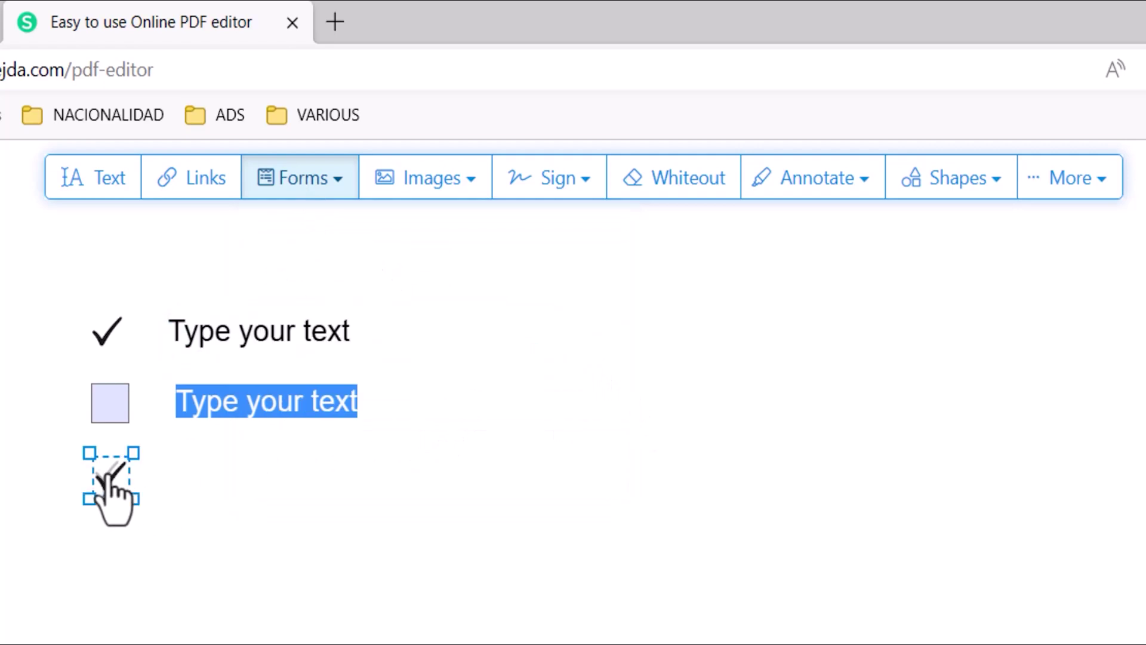
pyautogui.click(116, 180)
pyautogui.click(194, 477)
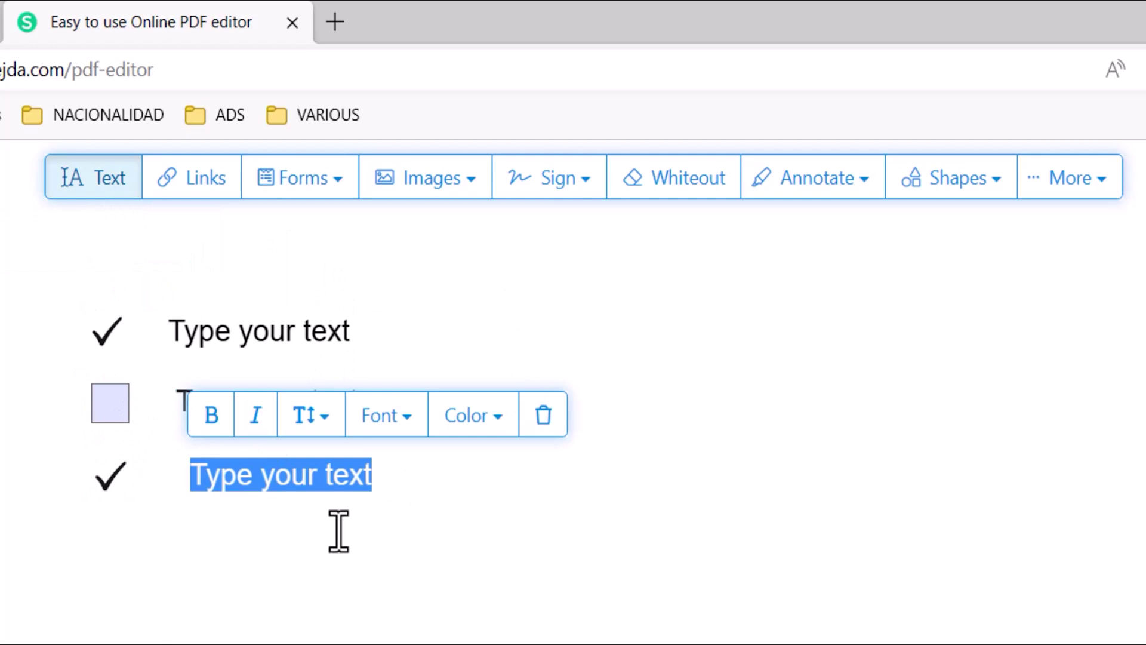
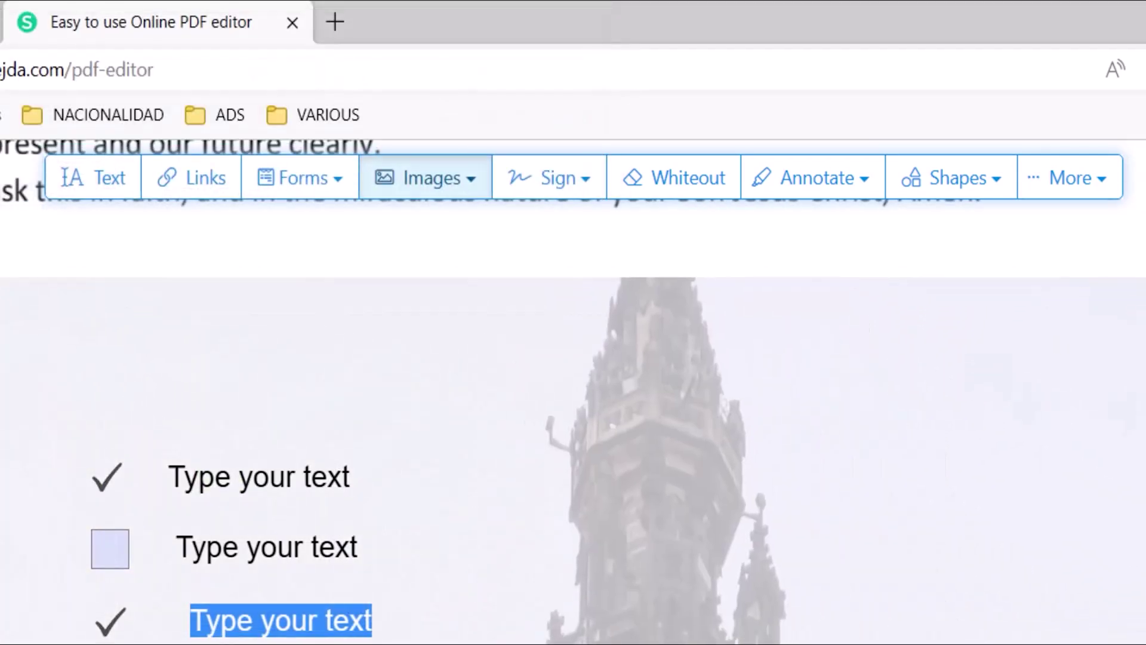
# - Place the tower photo on the page and move it clear of the check marks
pyautogui.click(3, 276)
pyautogui.moveTo(205, 353); pyautogui.dragTo(597, 644)
pyautogui.moveTo(645, 576); pyautogui.dragTo(476, 261)
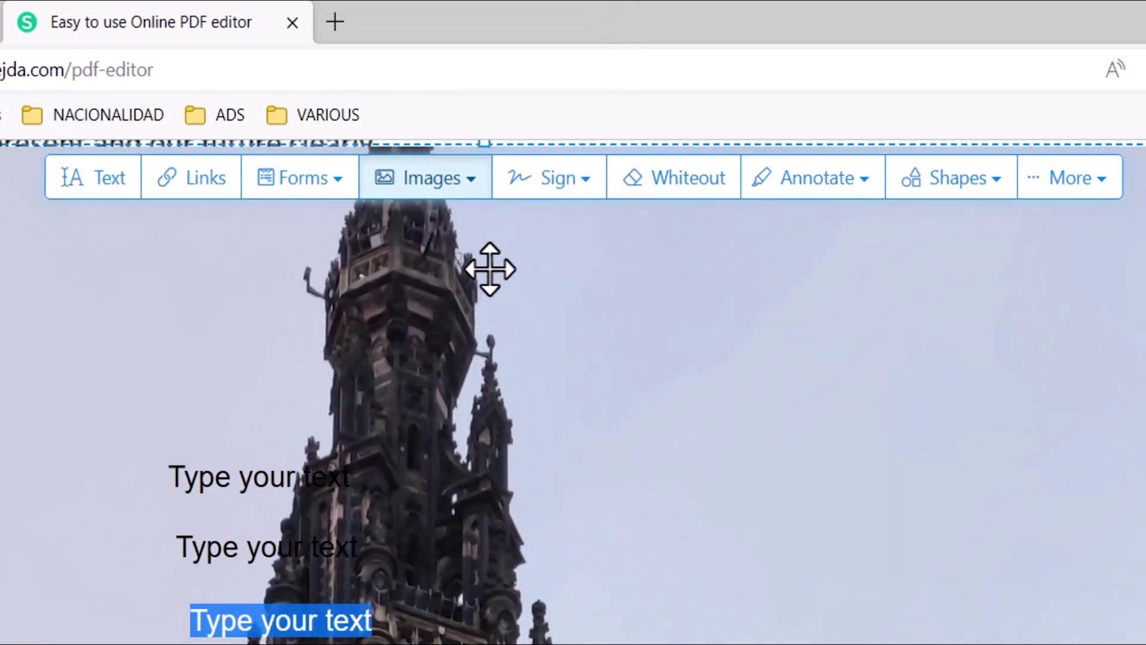
pyautogui.moveTo(682, 492); pyautogui.dragTo(921, 601)
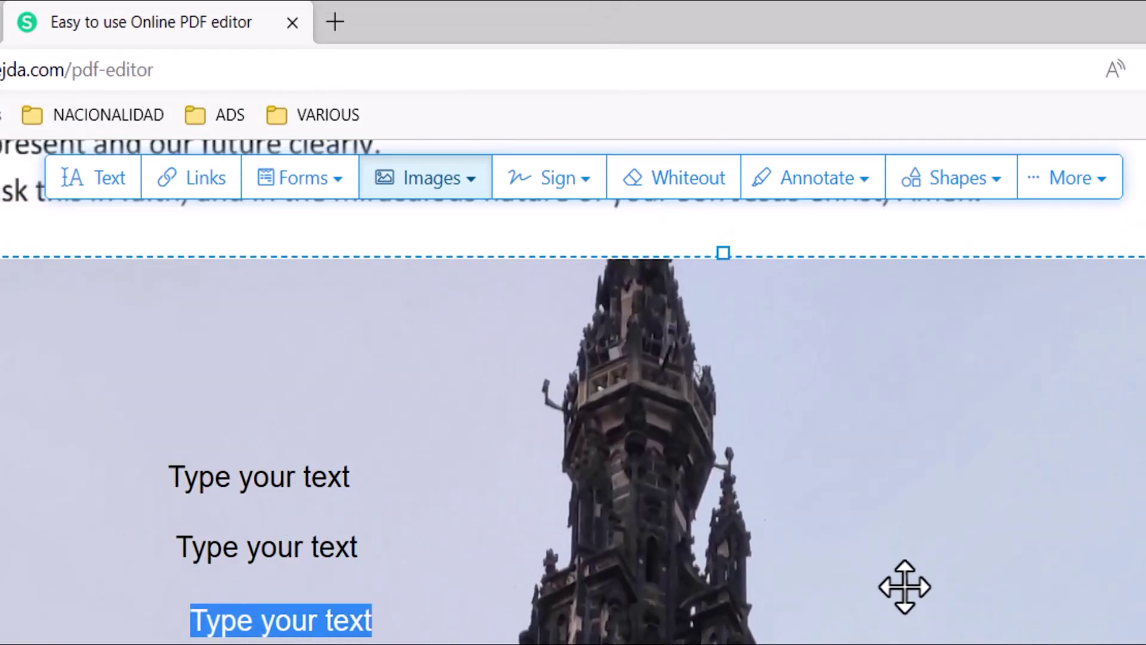
pyautogui.moveTo(251, 296); pyautogui.dragTo(1046, 296)
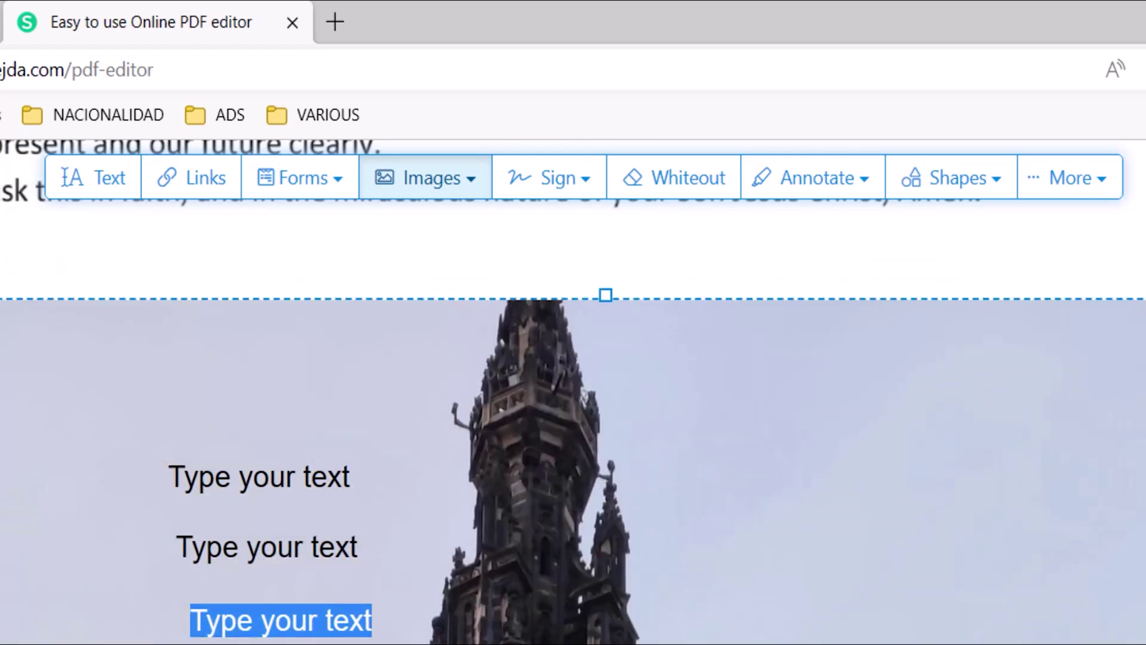
pyautogui.moveTo(1113, 435); pyautogui.dragTo(949, 256)
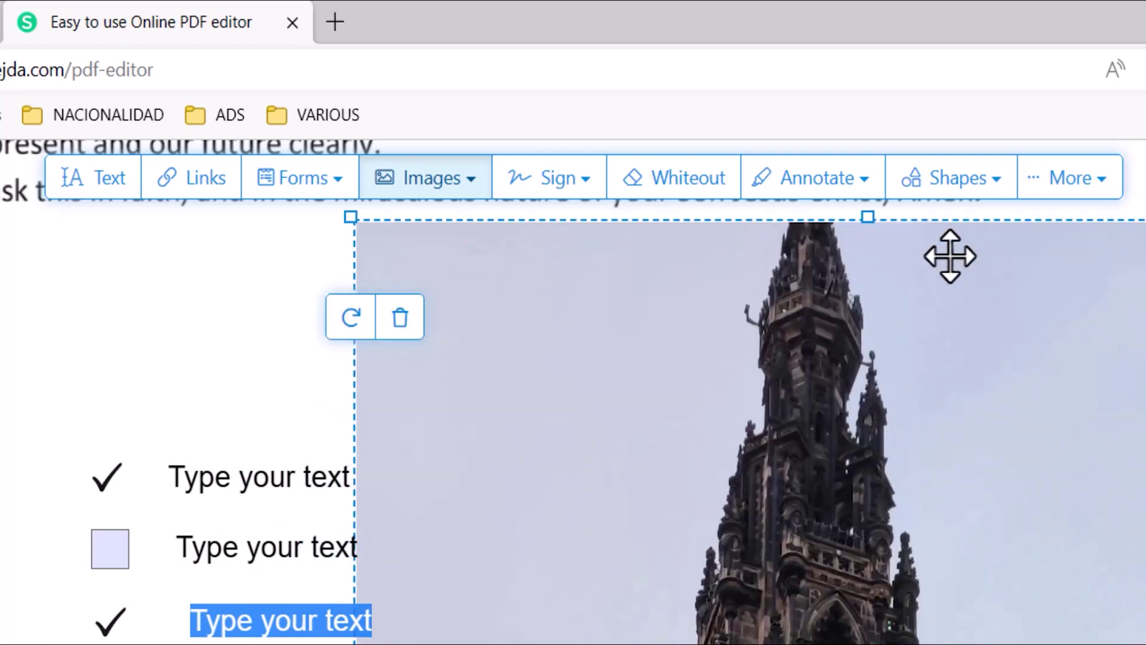
# - Shrink the tower photo beside the placeholder text lines and delete it from the page
pyautogui.press('Delete')
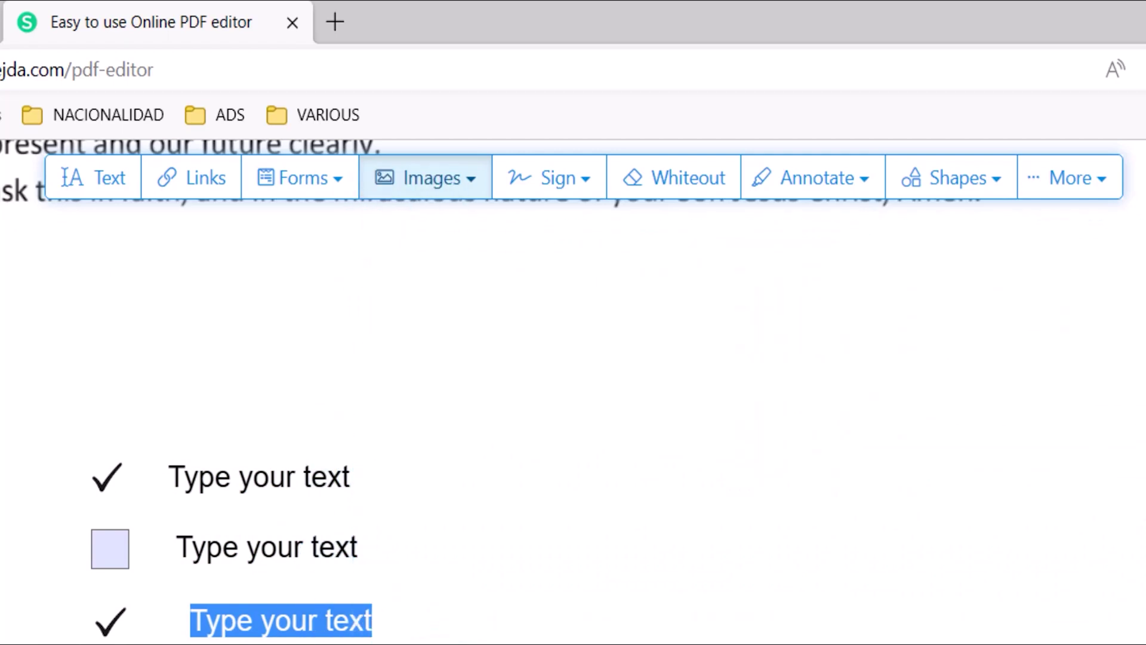
pyautogui.hotkey('ctrl', 'z')
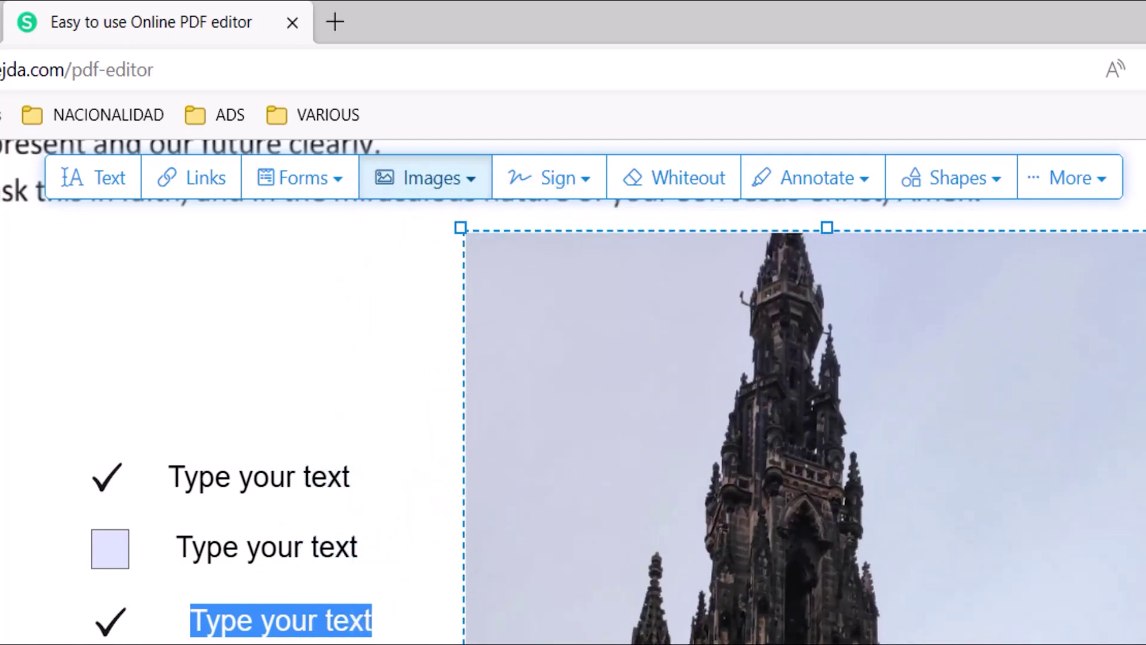
pyautogui.press('Delete')
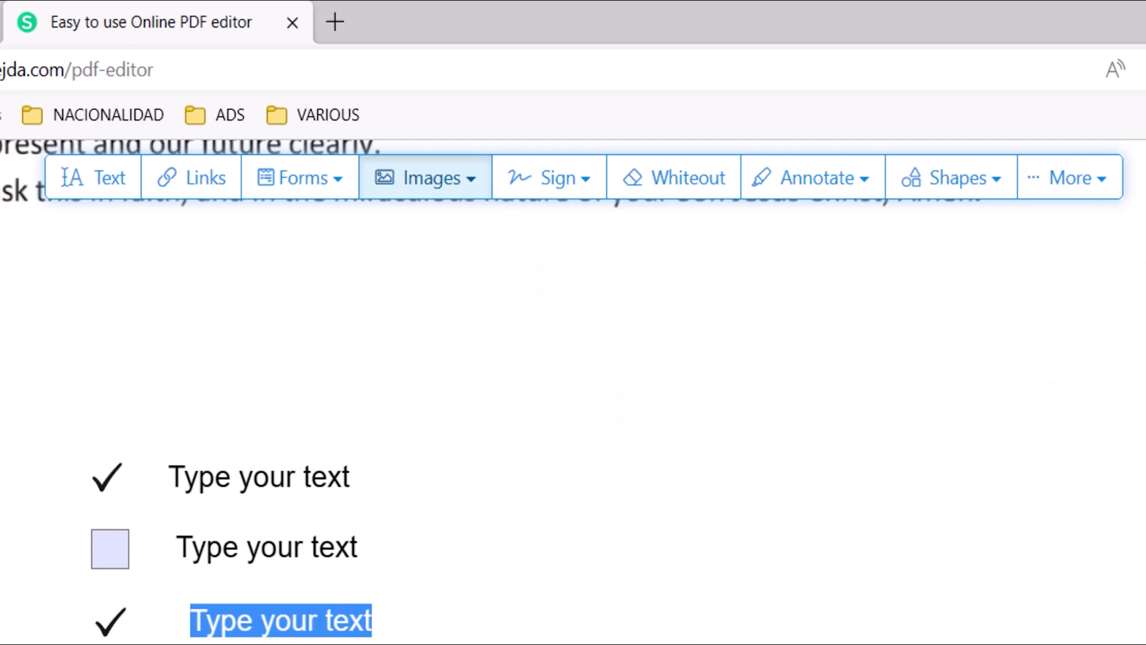
pyautogui.hotkey('ctrl', 'z')
pyautogui.moveTo(942, 259); pyautogui.dragTo(755, 570)
pyautogui.moveTo(674, 633); pyautogui.dragTo(666, 422)
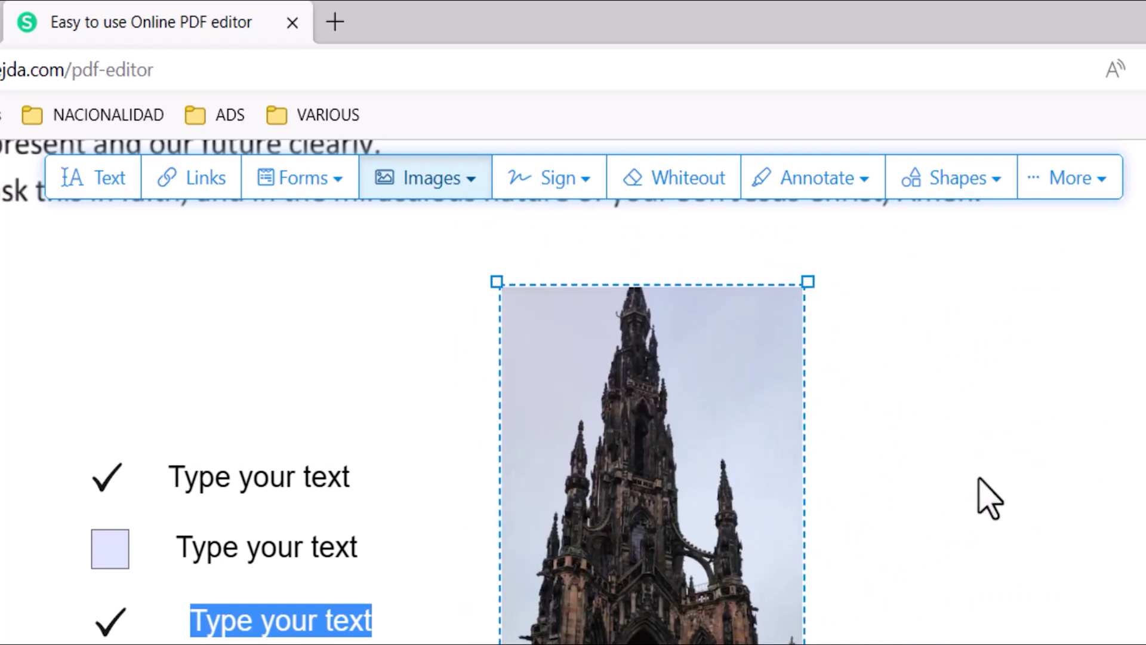
pyautogui.moveTo(715, 508)
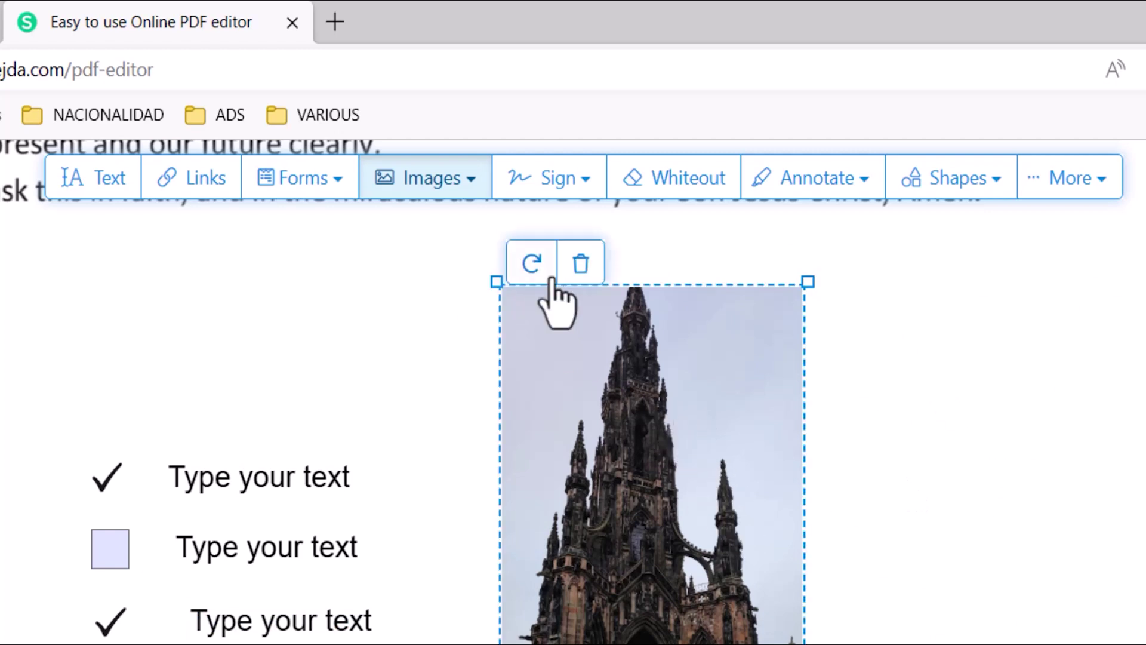
pyautogui.click(578, 264)
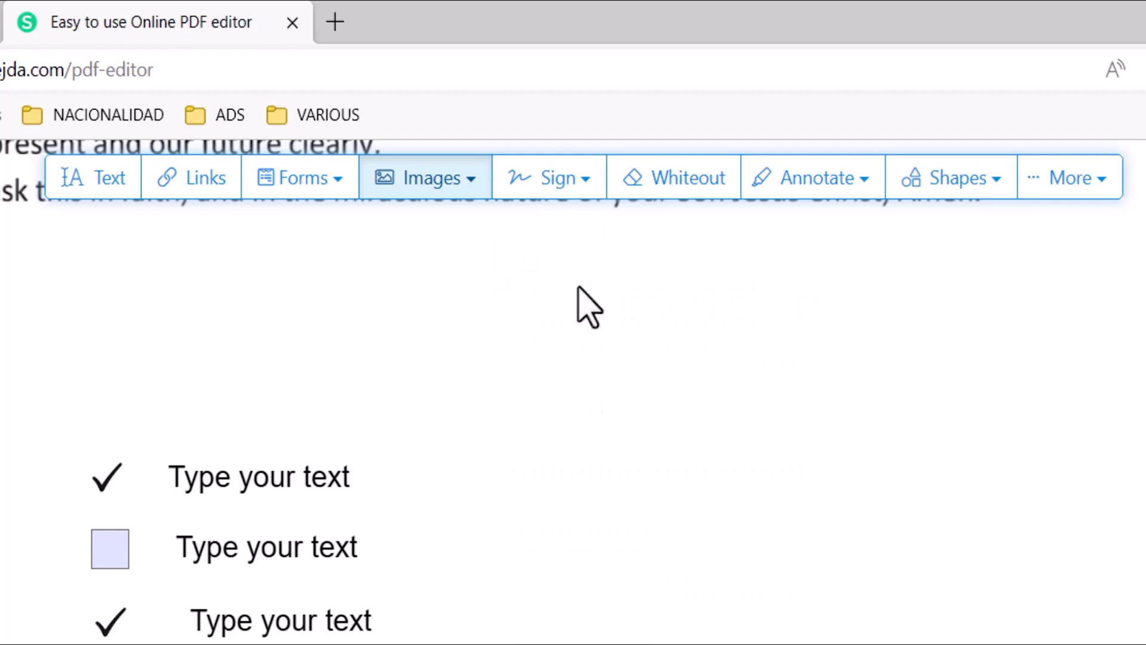
# - Start creating a new signature instead of using the saved one
pyautogui.click(542, 178)
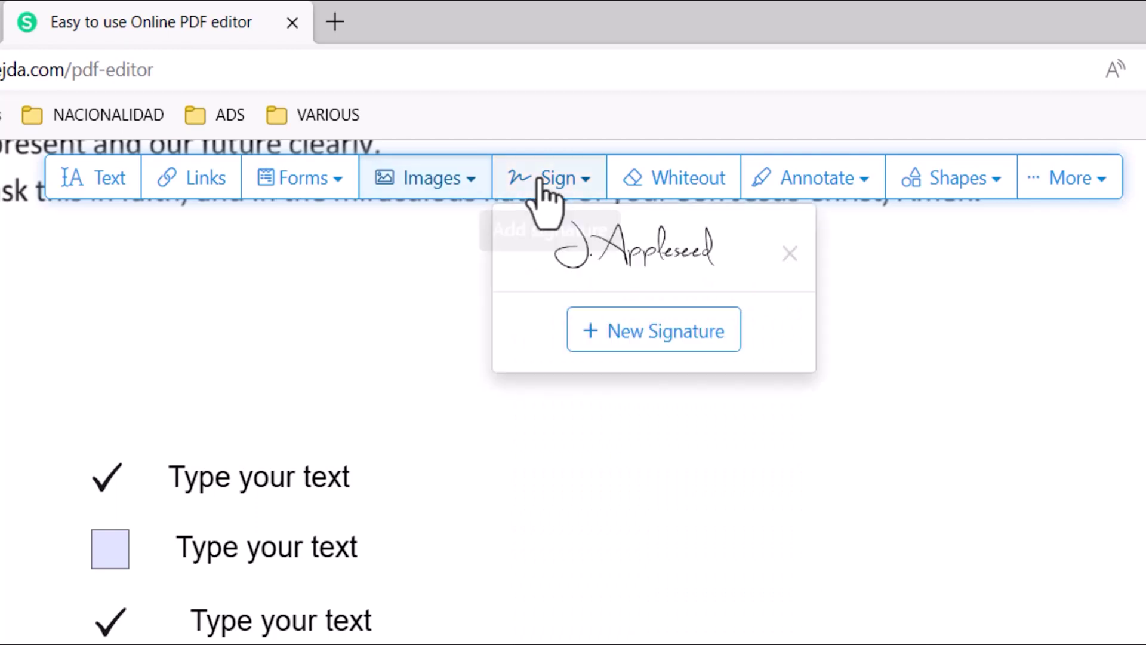
pyautogui.click(637, 257)
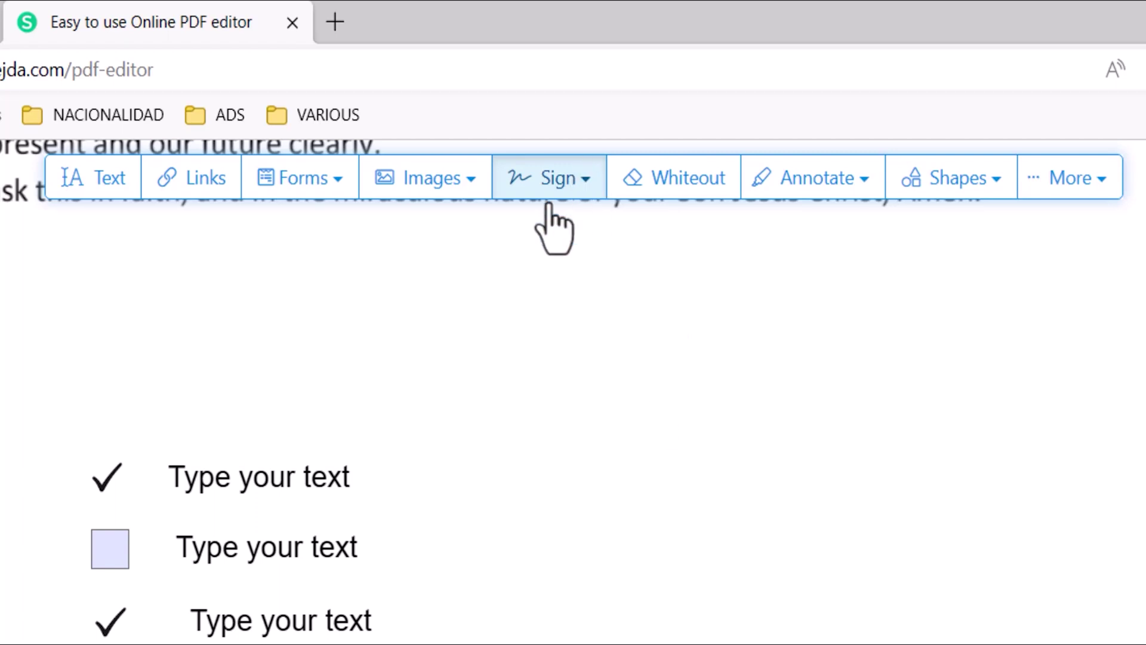
pyautogui.click(580, 180)
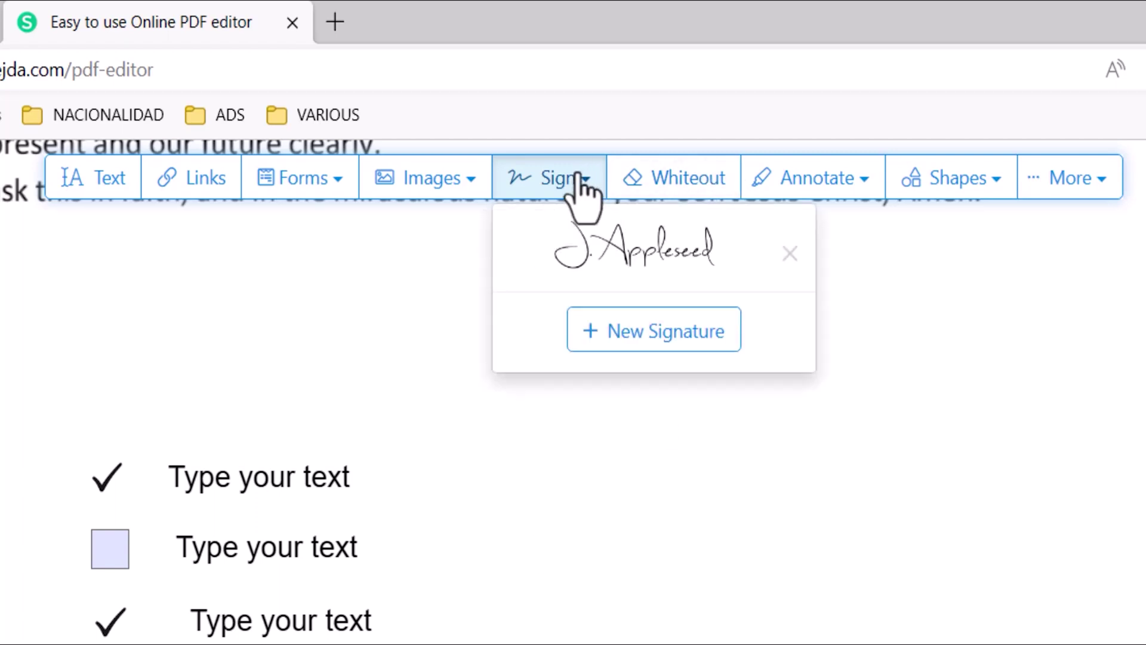
pyautogui.click(668, 337)
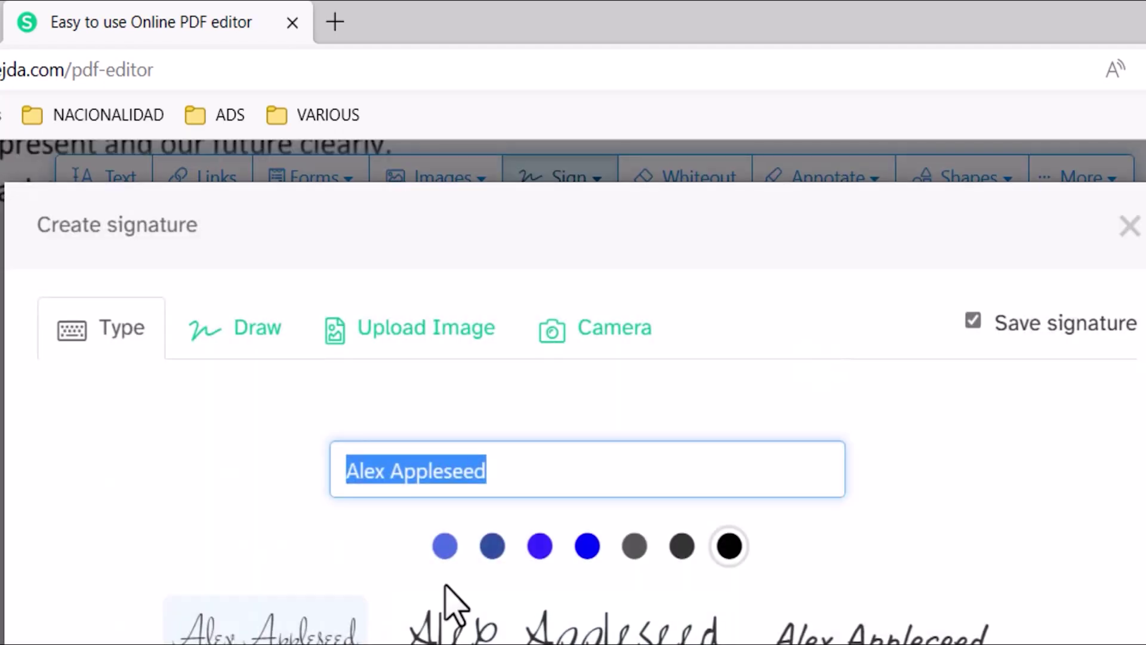
pyautogui.write('Dewswe')
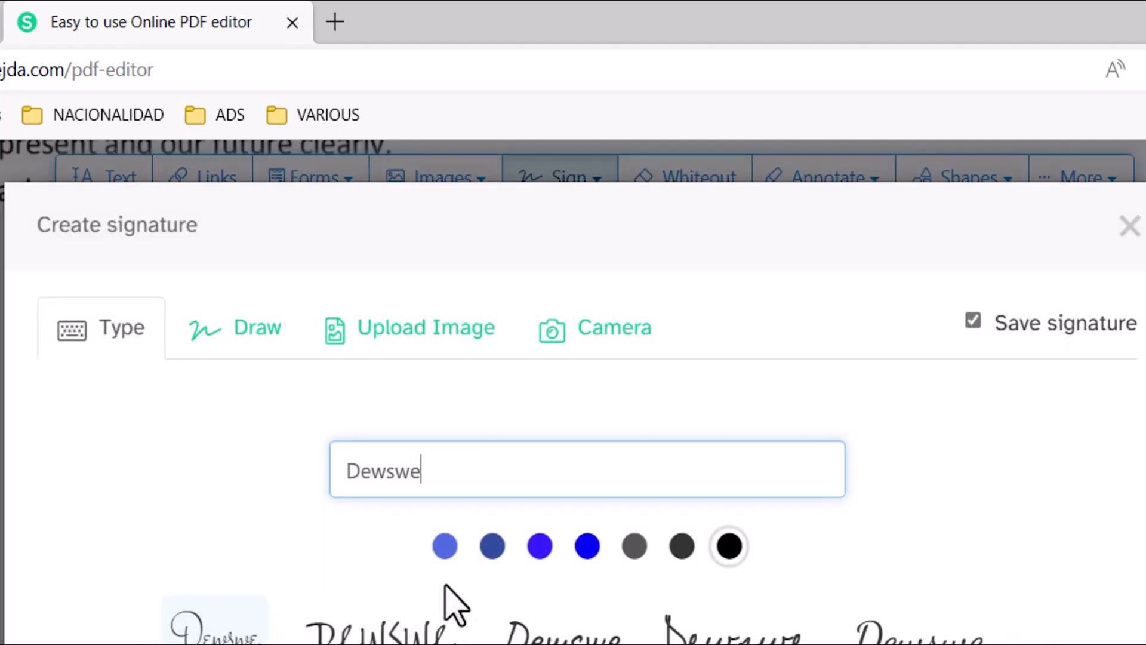
pyautogui.press('BackSpace')
pyautogui.press('BackSpace')
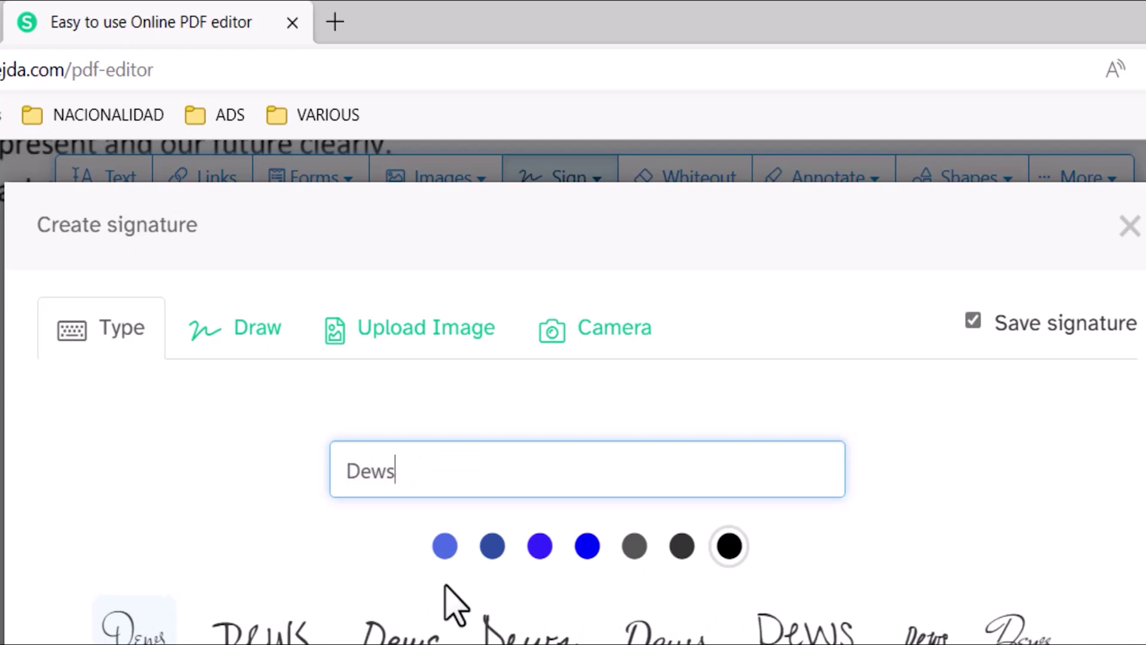
pyautogui.press('BackSpace')
pyautogui.press('BackSpace')
pyautogui.press('BackSpace')
pyautogui.press('BackSpace')
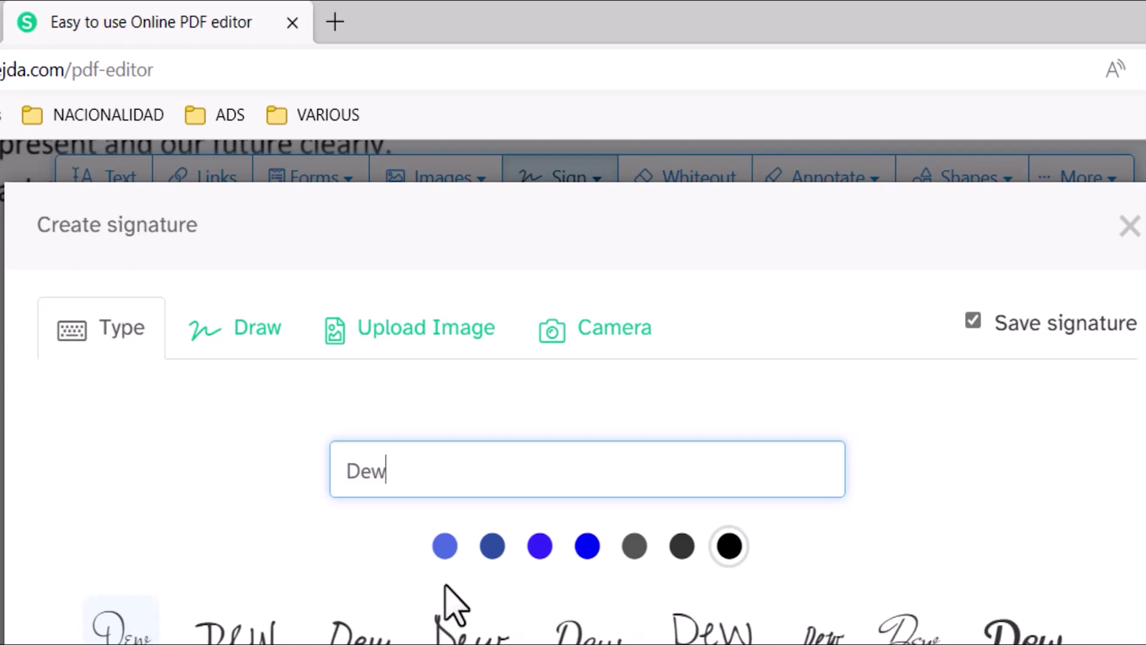
pyautogui.write('Dewsw')
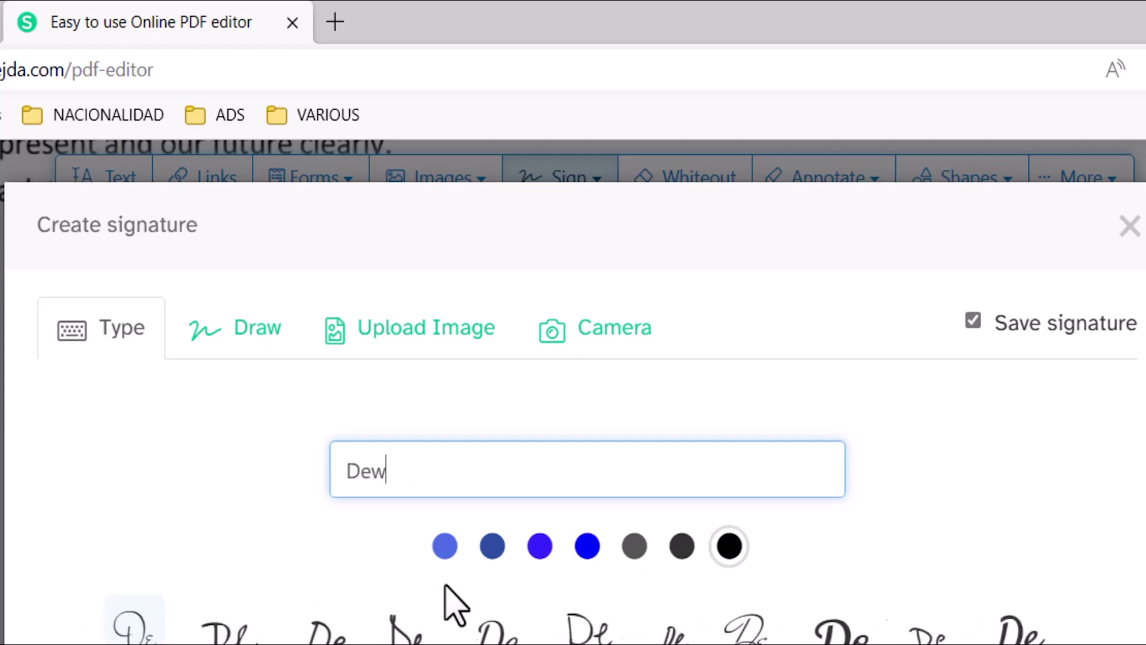
pyautogui.press('BackSpace')
pyautogui.press('BackSpace')
pyautogui.press('BackSpace')
pyautogui.press('BackSpace')
pyautogui.press('BackSpace')
# - Enter the signer's first name as a typed signature, colour it bright blue, and choose the second handwriting style
pyautogui.write('Freder')
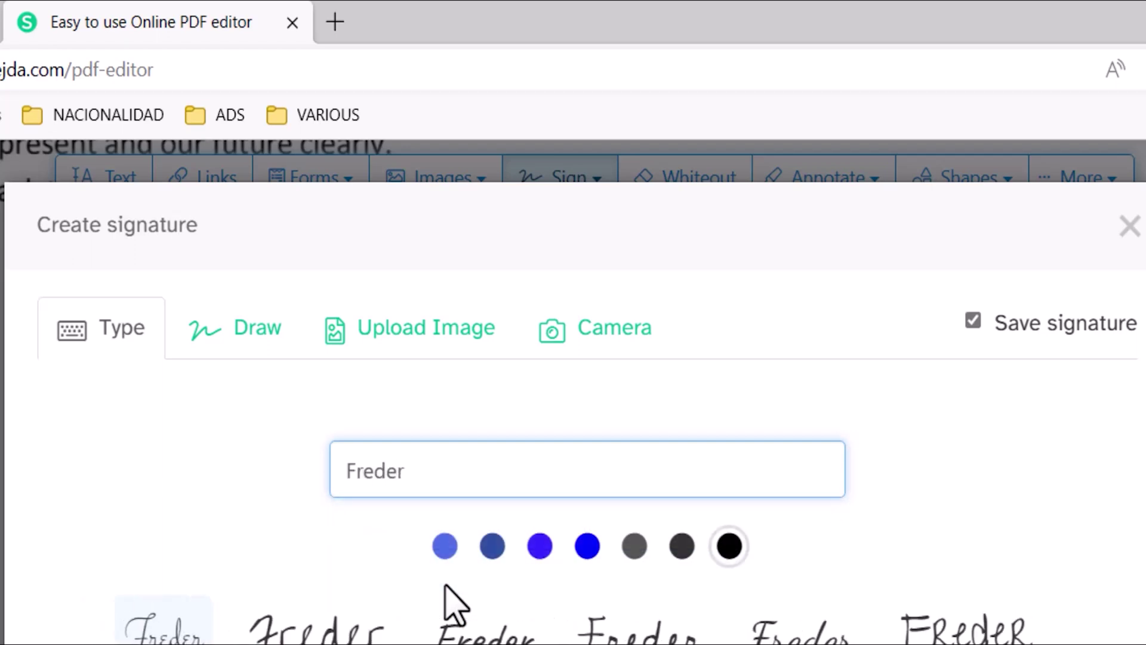
pyautogui.write('ick')
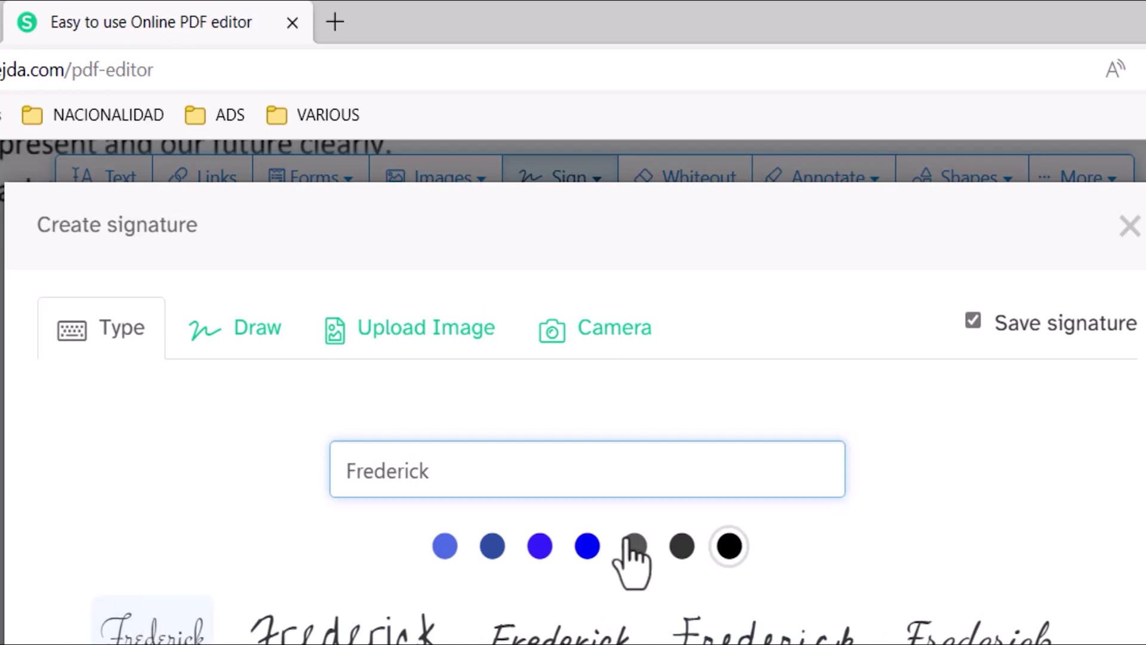
pyautogui.click(589, 545)
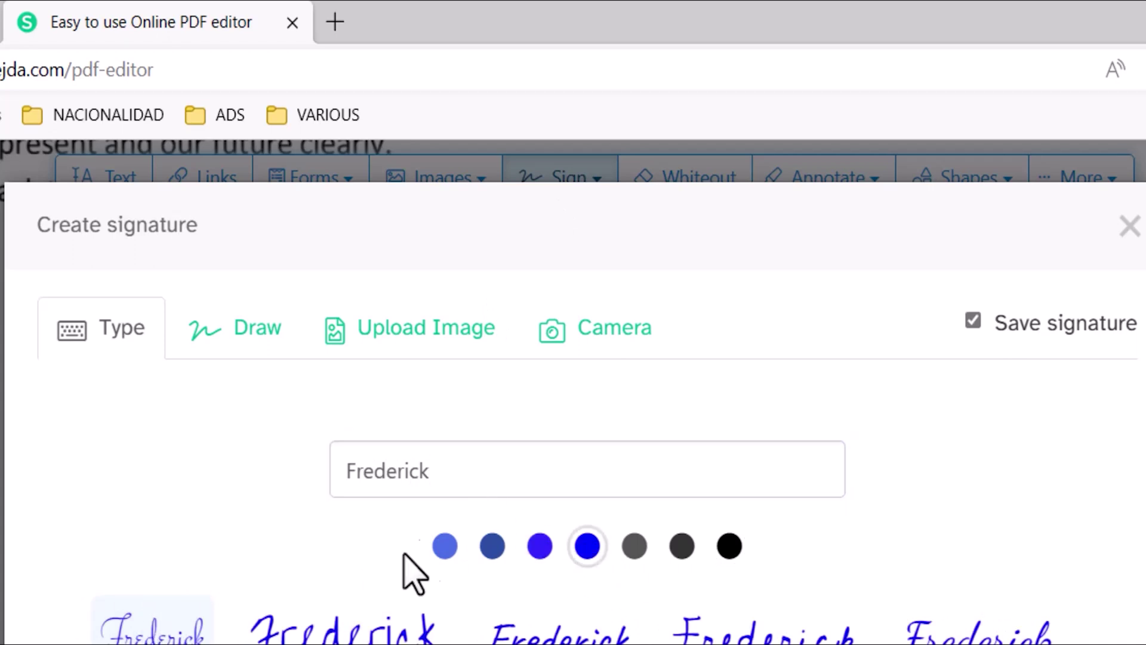
pyautogui.click(402, 634)
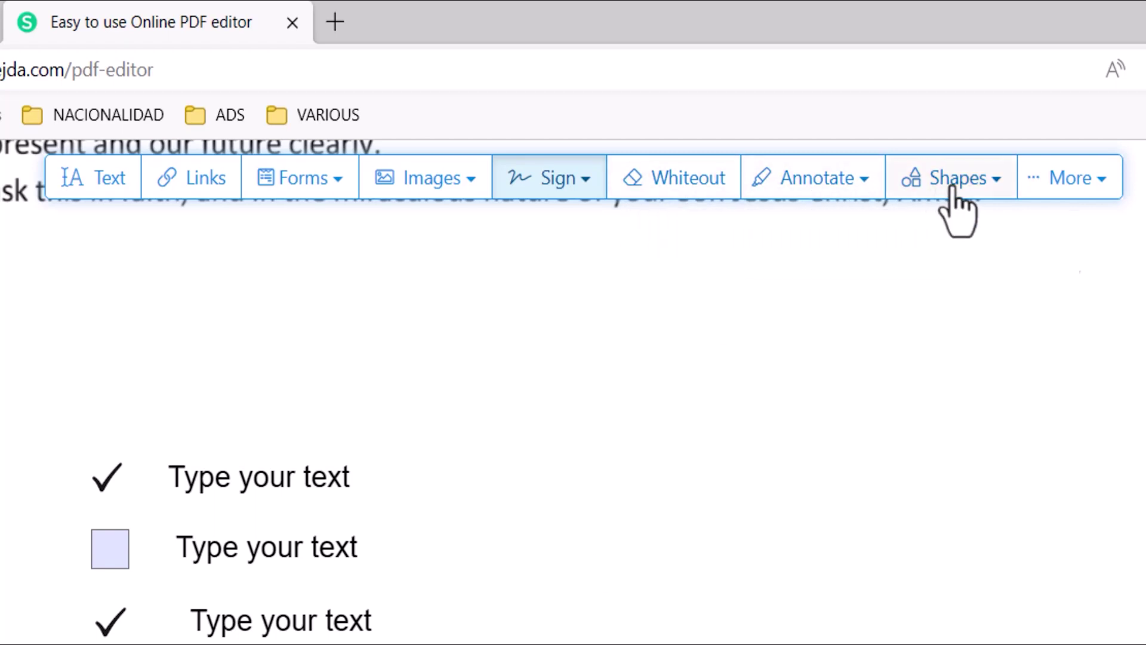
# - Draw a red circle with the Ellipse shape in the blank area beside the placeholder text lines
pyautogui.click(864, 190)
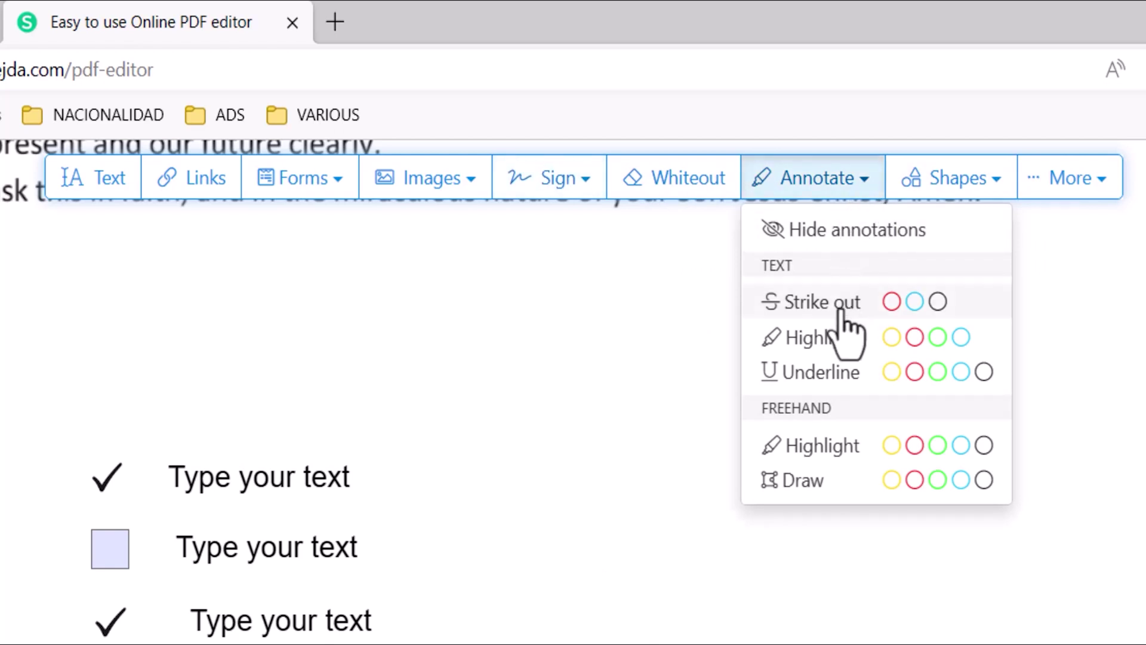
pyautogui.click(955, 182)
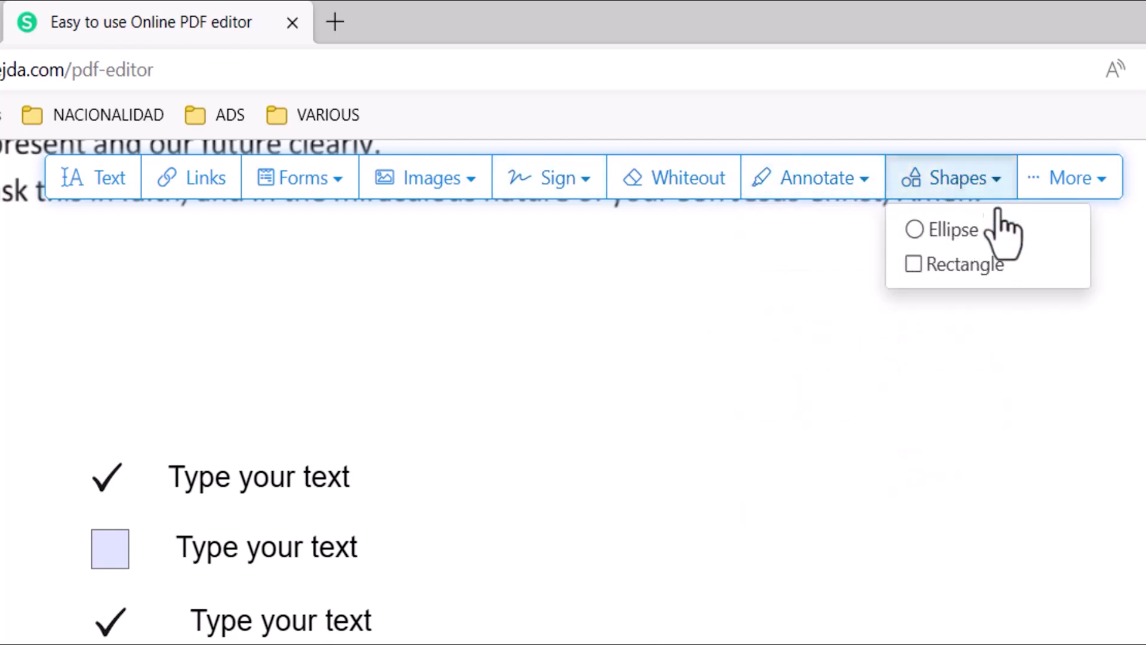
pyautogui.click(951, 231)
pyautogui.moveTo(570, 413); pyautogui.dragTo(736, 580)
pyautogui.click(931, 179)
pyautogui.click(955, 265)
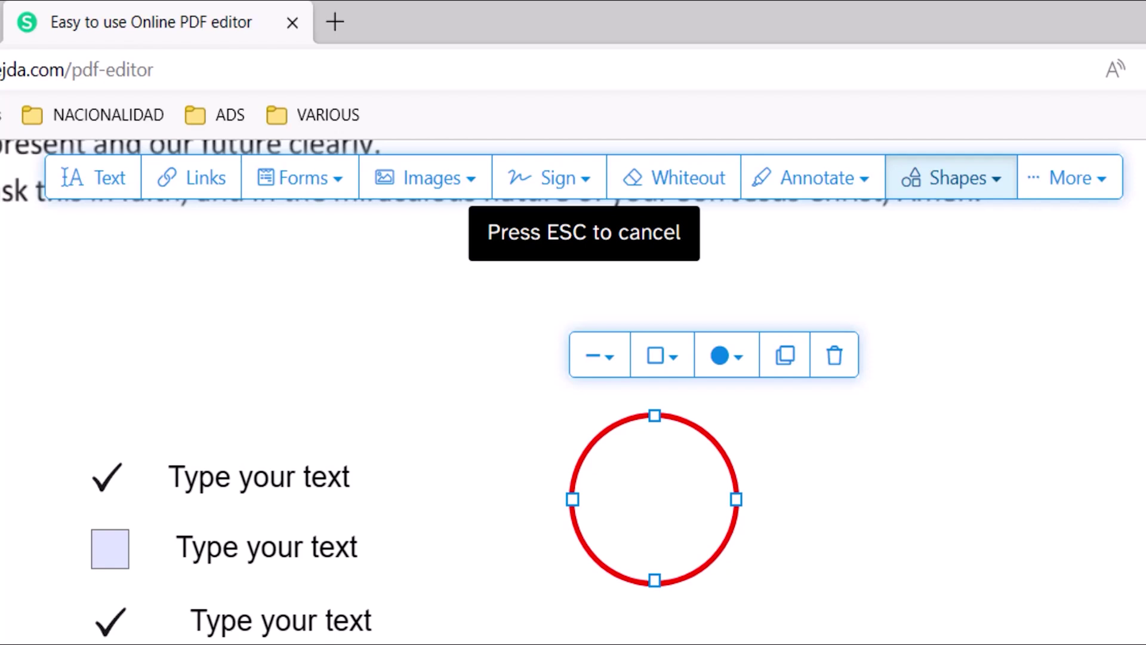
pyautogui.press('Escape')
pyautogui.click(645, 463)
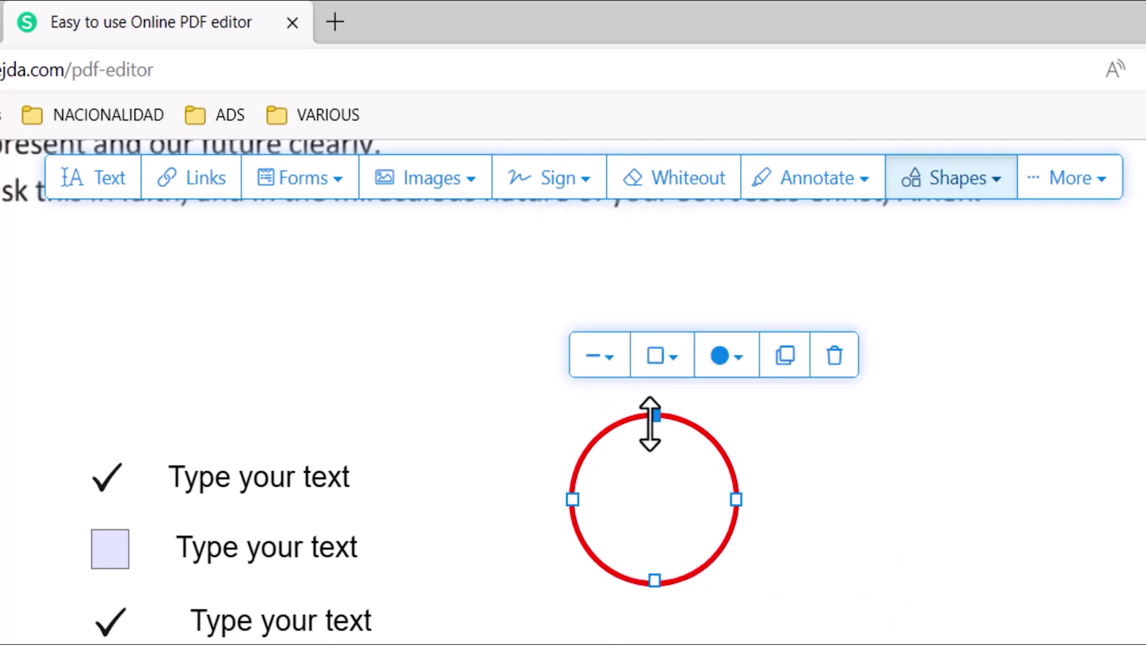
# - Review the list of undoable changes, mark the page 1 "Stay Put" text edit, and close the list without undoing anything
pyautogui.click(1094, 192)
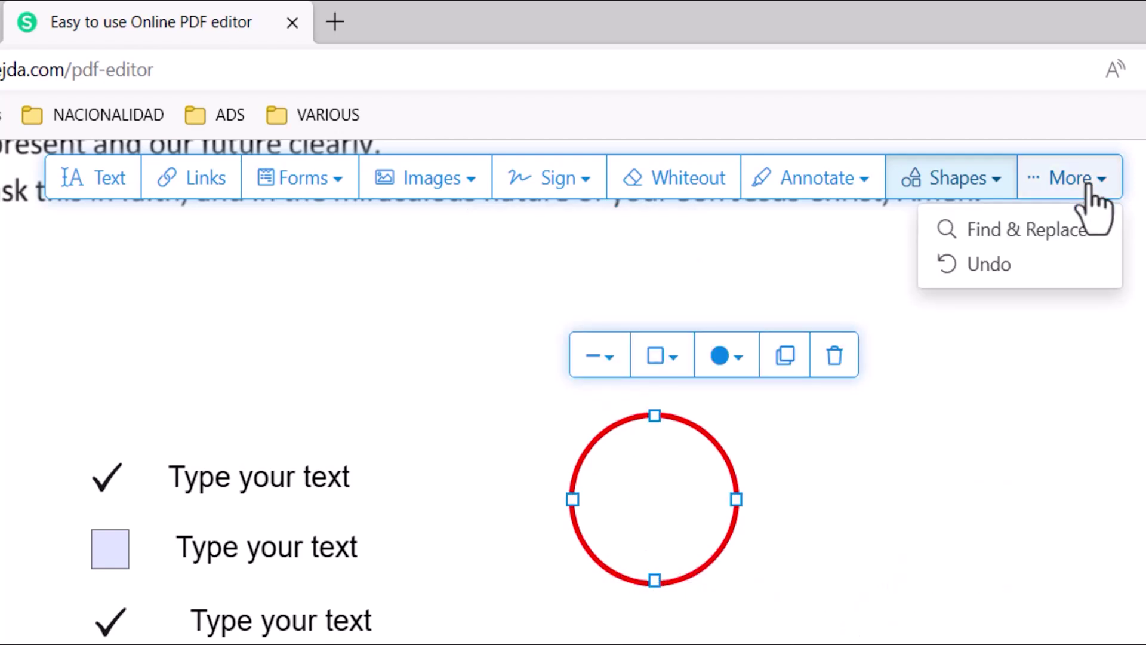
pyautogui.click(981, 269)
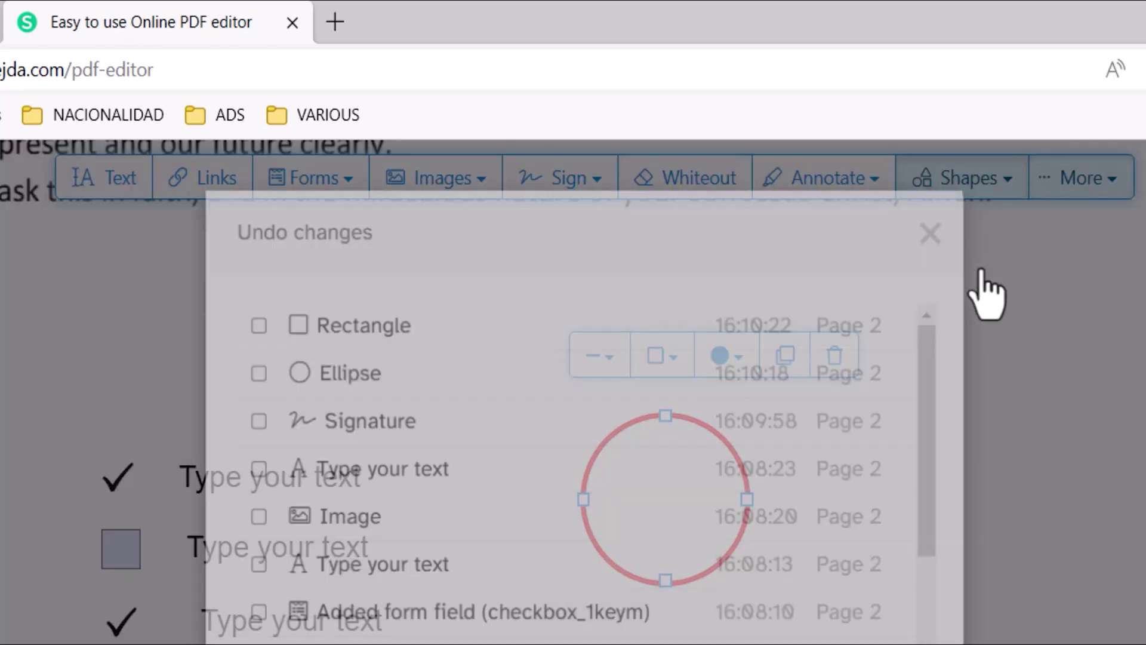
pyautogui.scroll(-3, 377, 588)
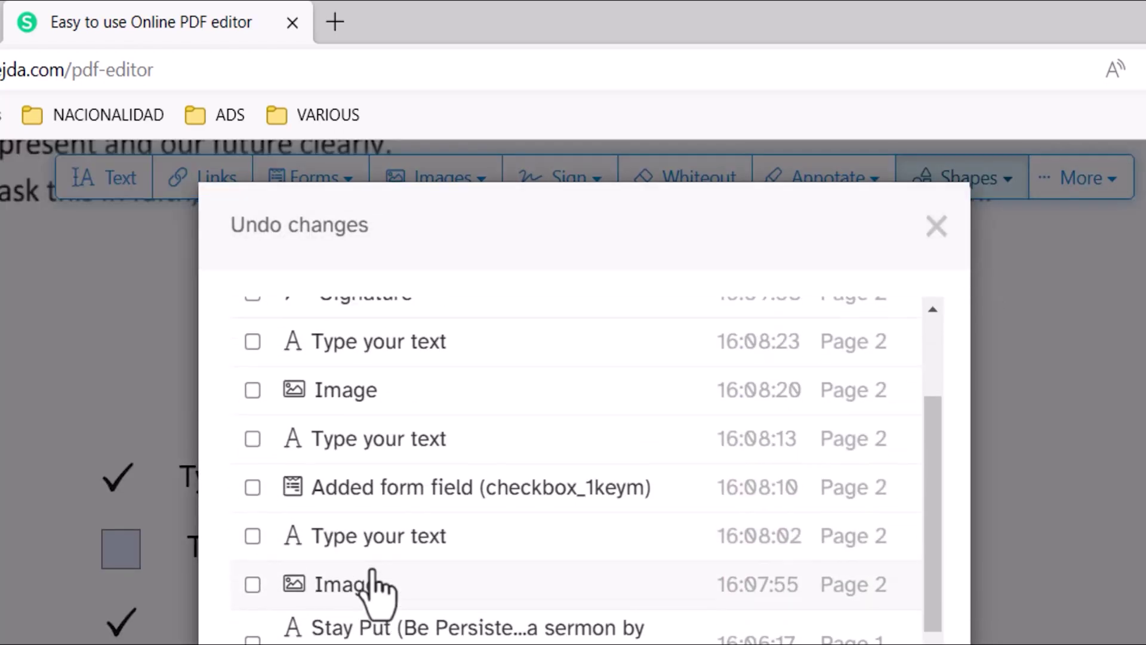
pyautogui.scroll(-1, 373, 588)
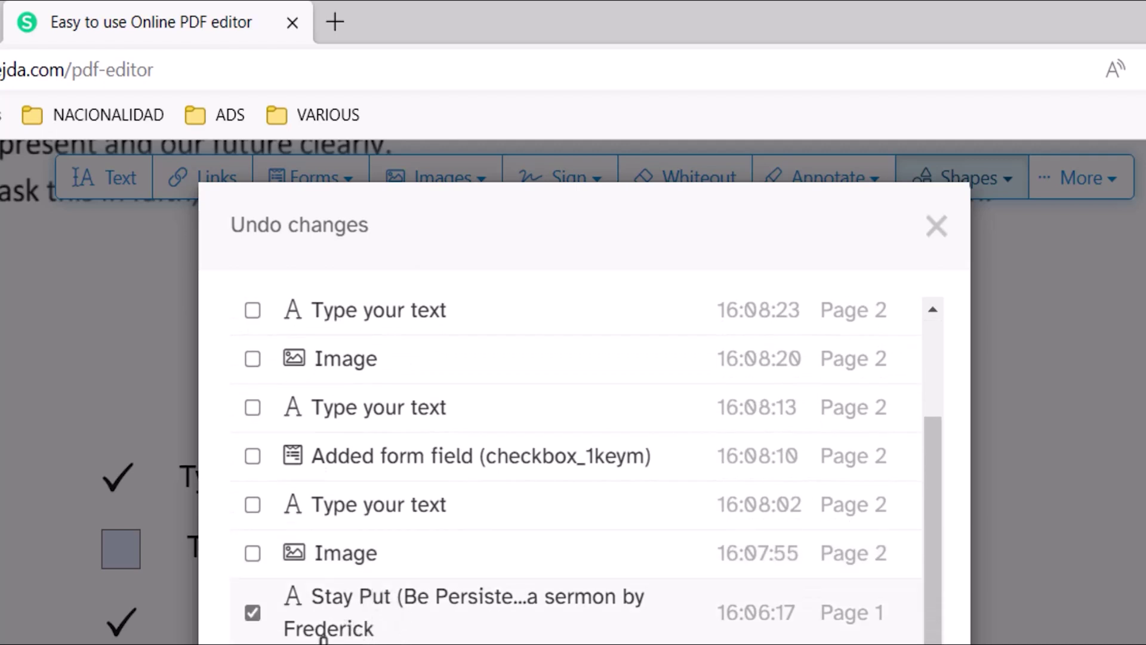
pyautogui.press('Escape')
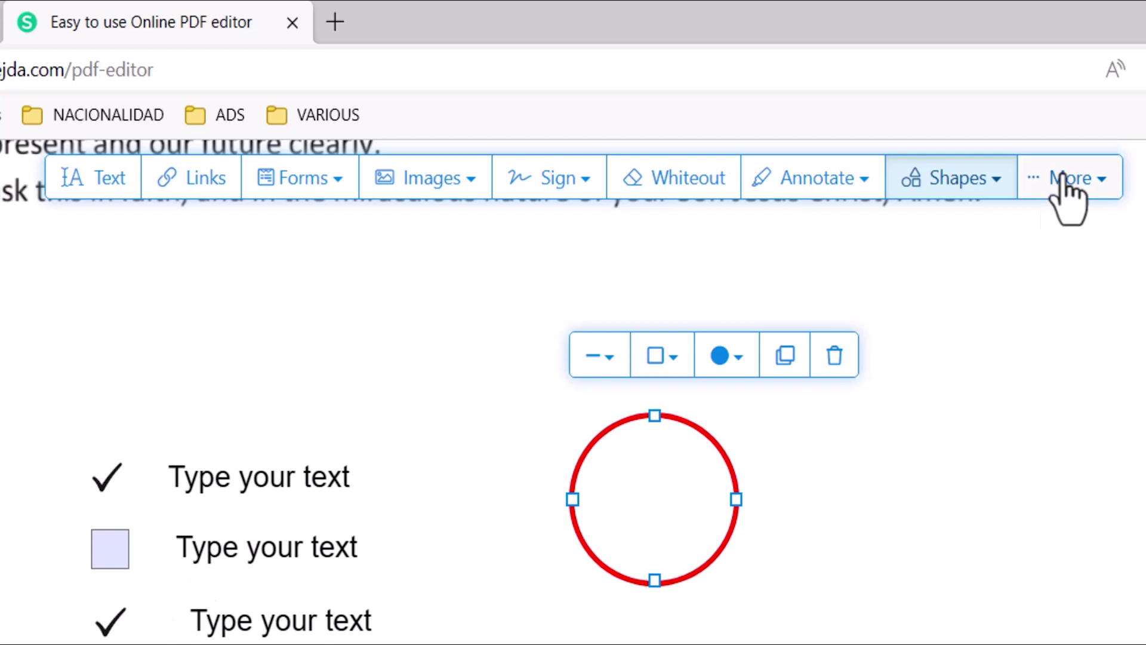
pyautogui.click(1116, 182)
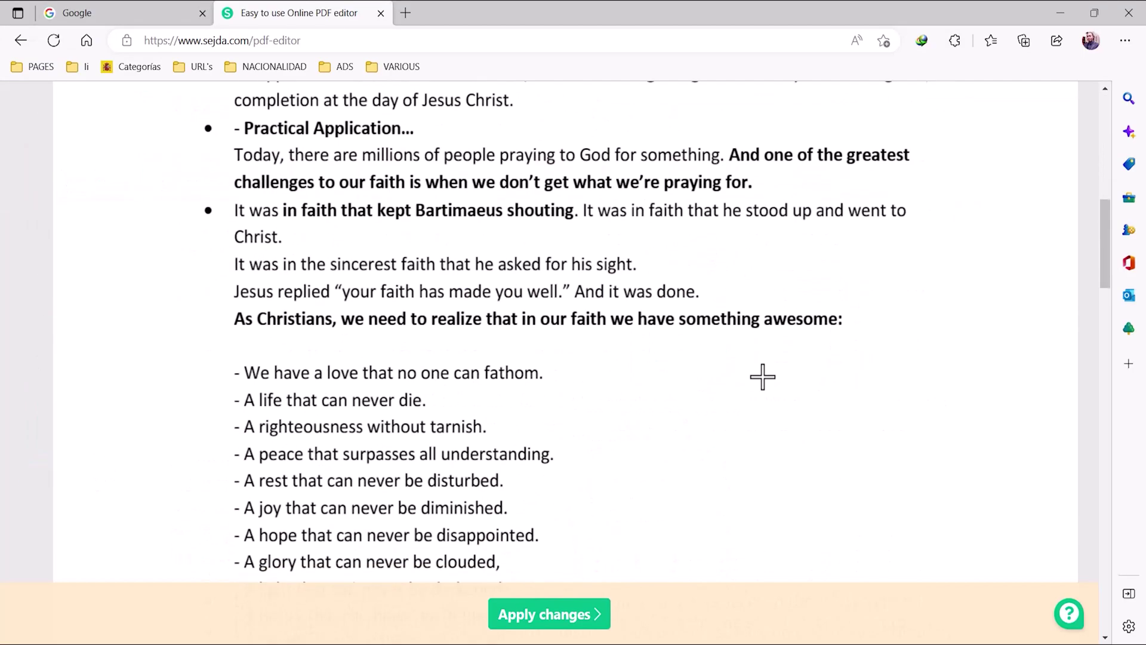
# - Apply the edits to the document, keep the "Type your text" placeholders, and download the file as Stay Put - Sermon.pdf
pyautogui.scroll(-20, 762, 376)
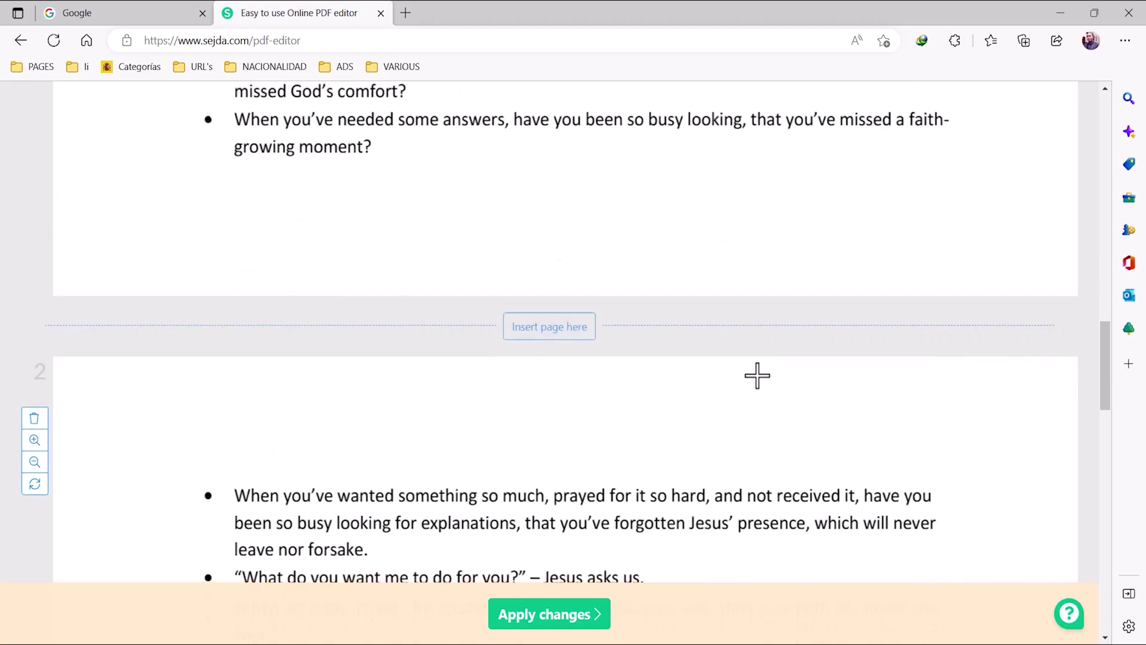
pyautogui.click(550, 615)
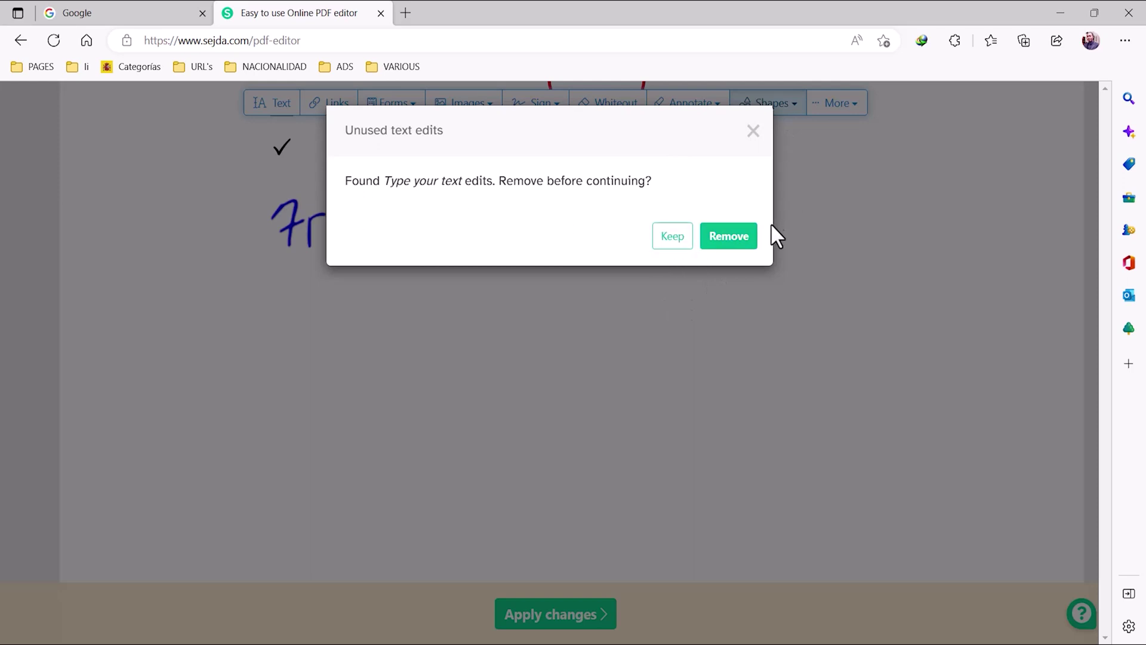
pyautogui.click(687, 240)
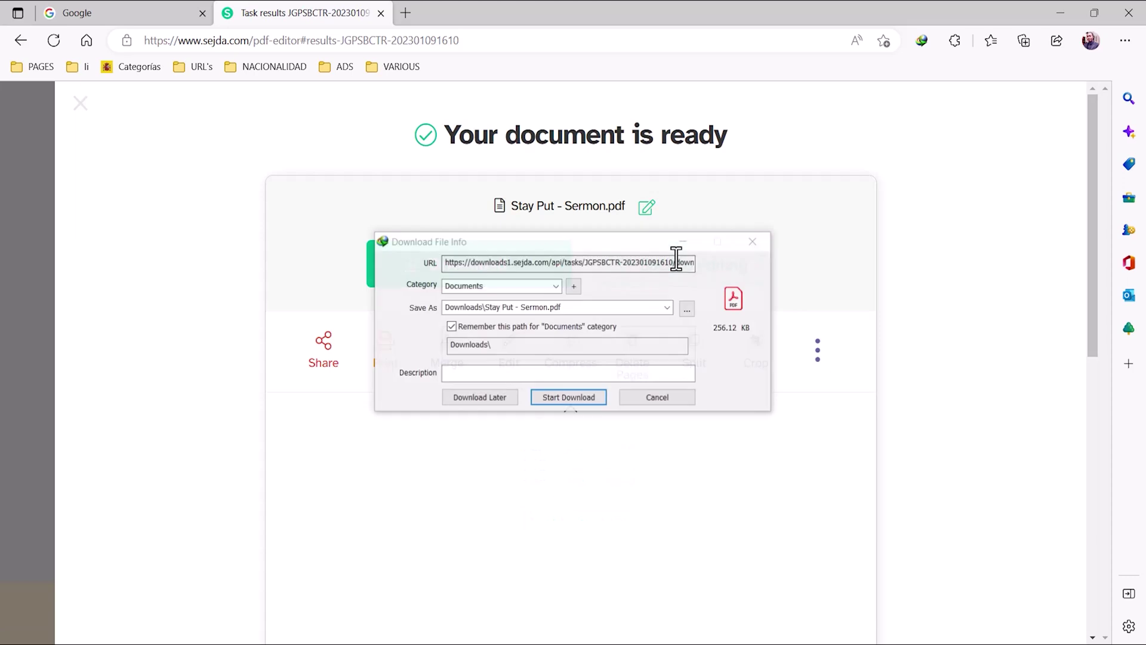
pyautogui.click(751, 241)
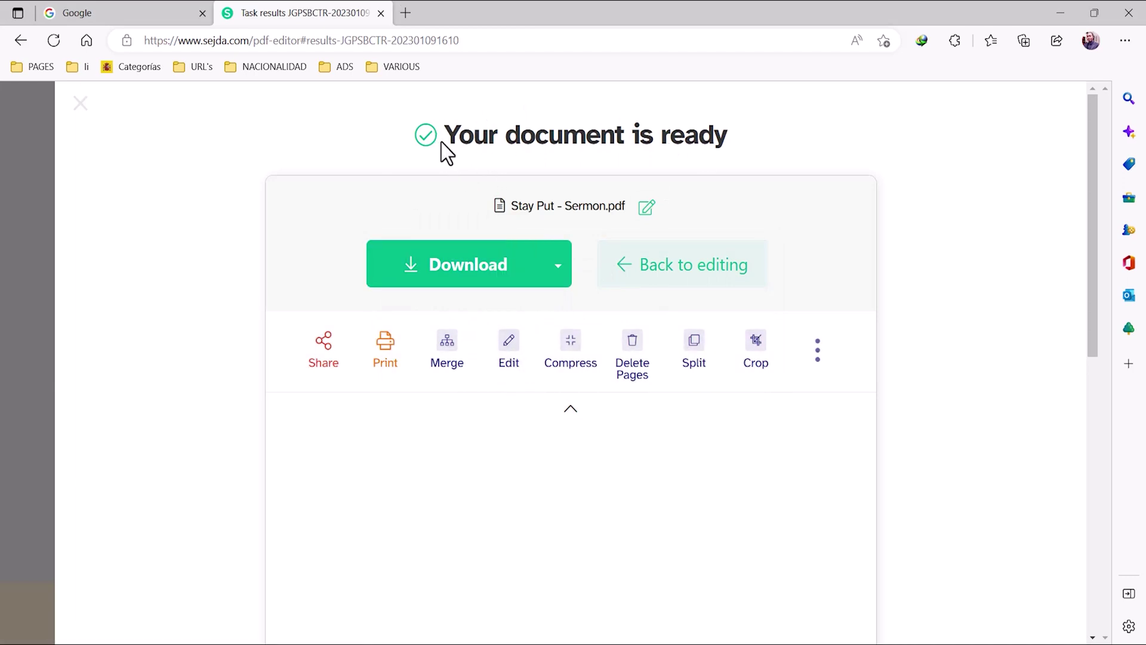
pyautogui.click(474, 276)
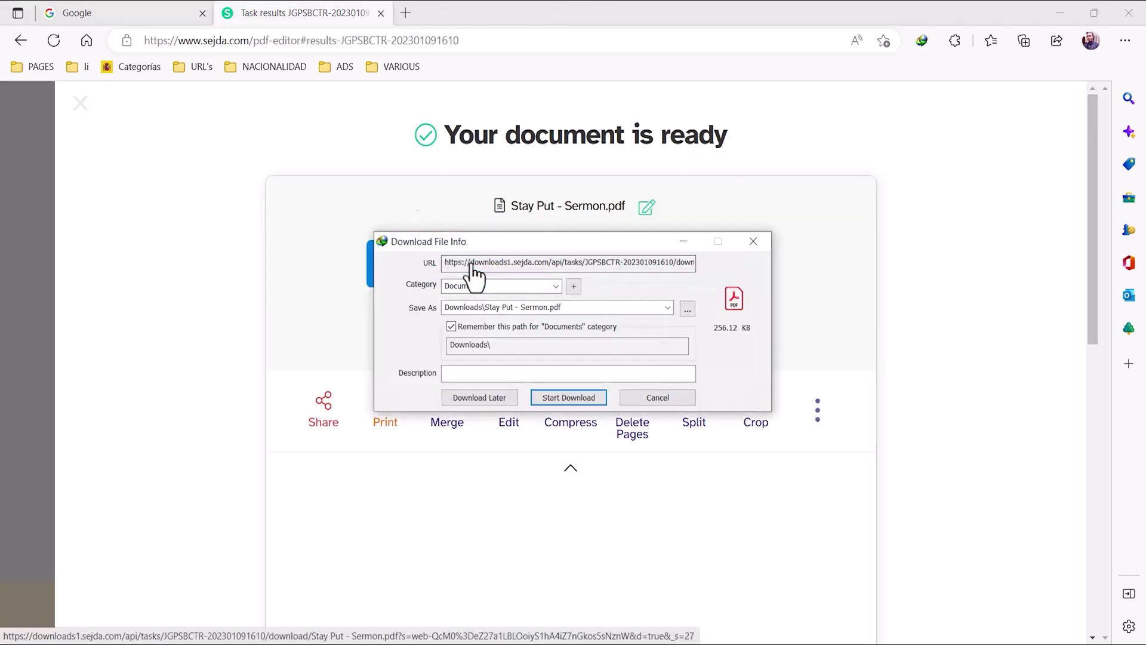
pyautogui.click(485, 399)
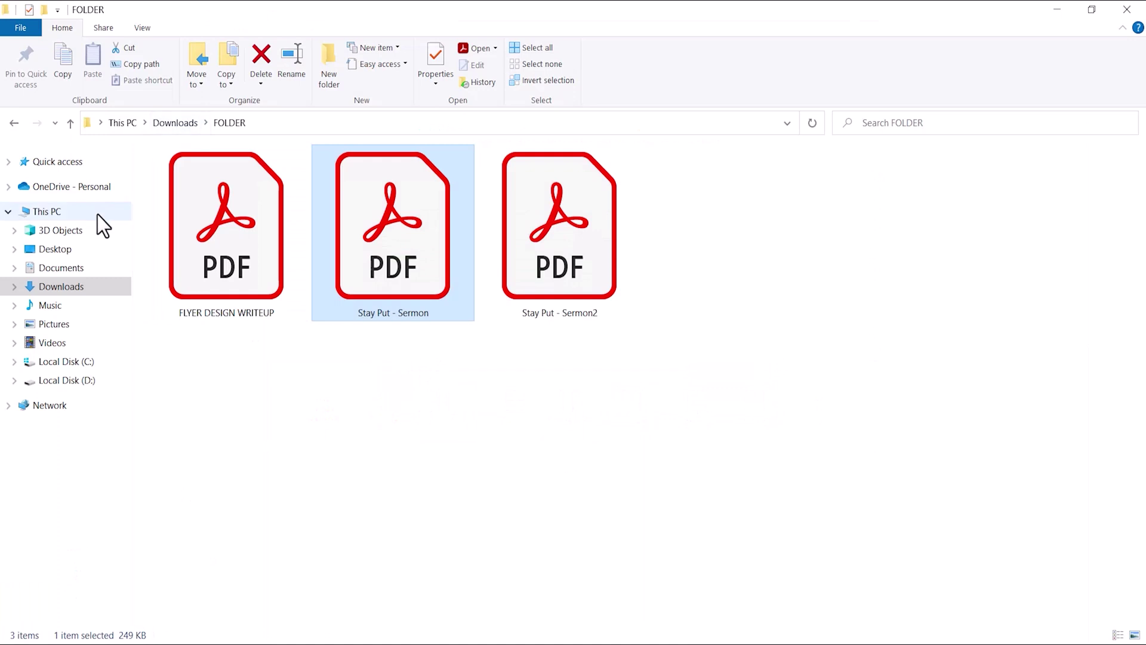
# - Open the downloaded Stay Put - Sermon PDF from the Downloads folder in Acrobat and look through its pages
pyautogui.click(65, 287)
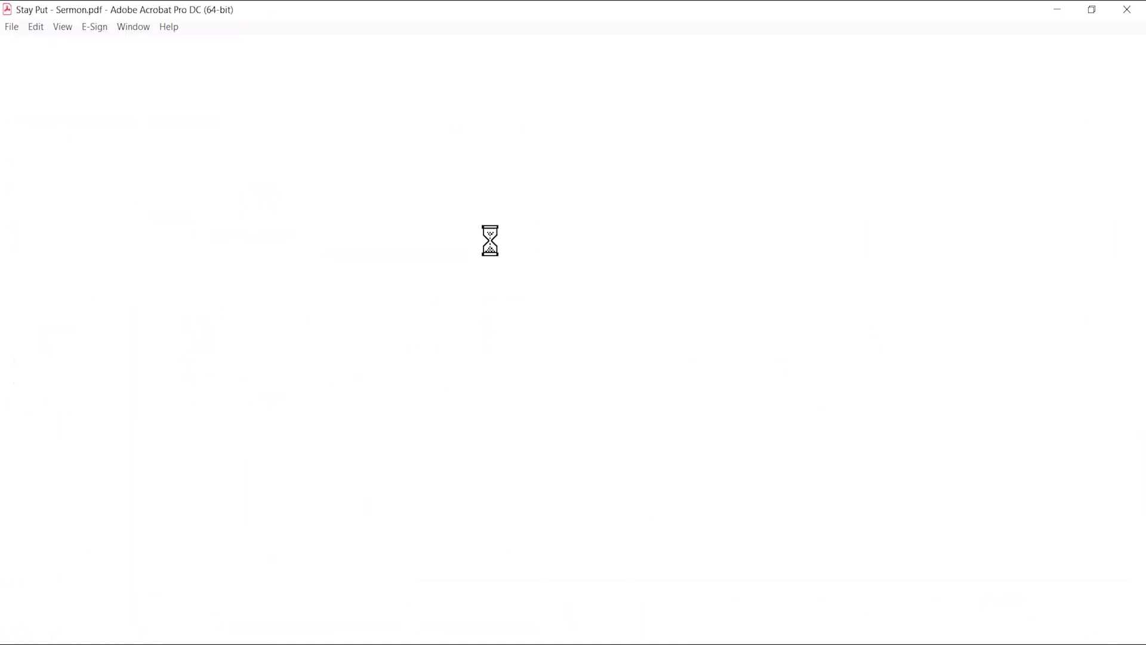
pyautogui.moveTo(955, 159); pyautogui.dragTo(972, 507)
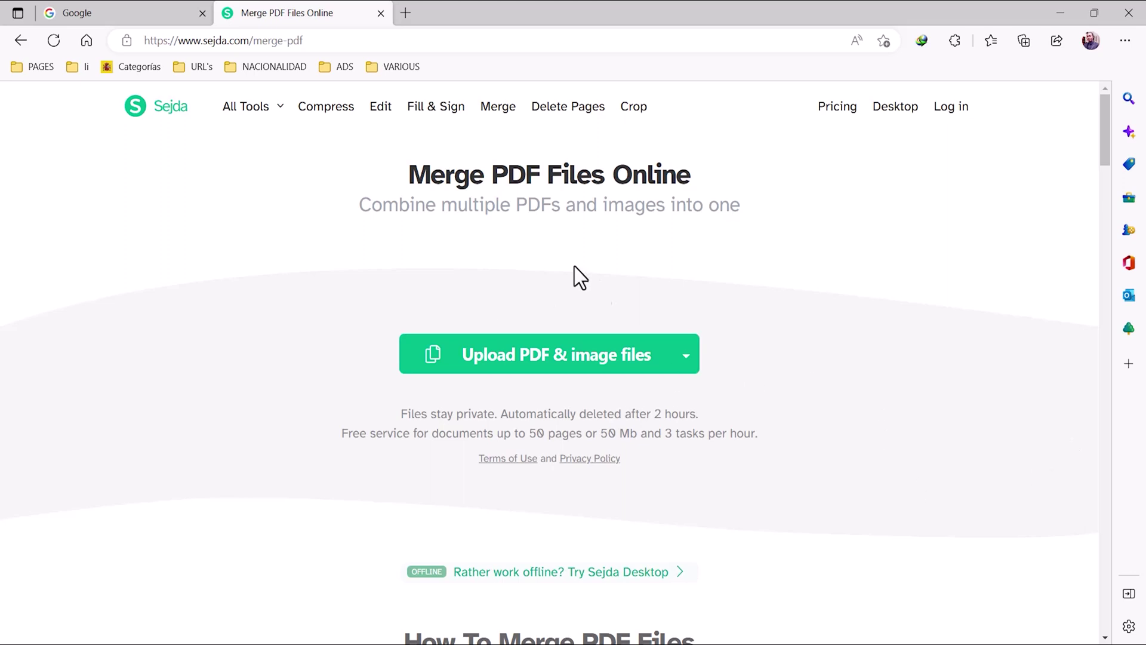
# - Upload 1-Stay Put - Sermon and 2-Stay Put - Sermon from New folder to Sejda's Merge tool in the browser
pyautogui.click(495, 115)
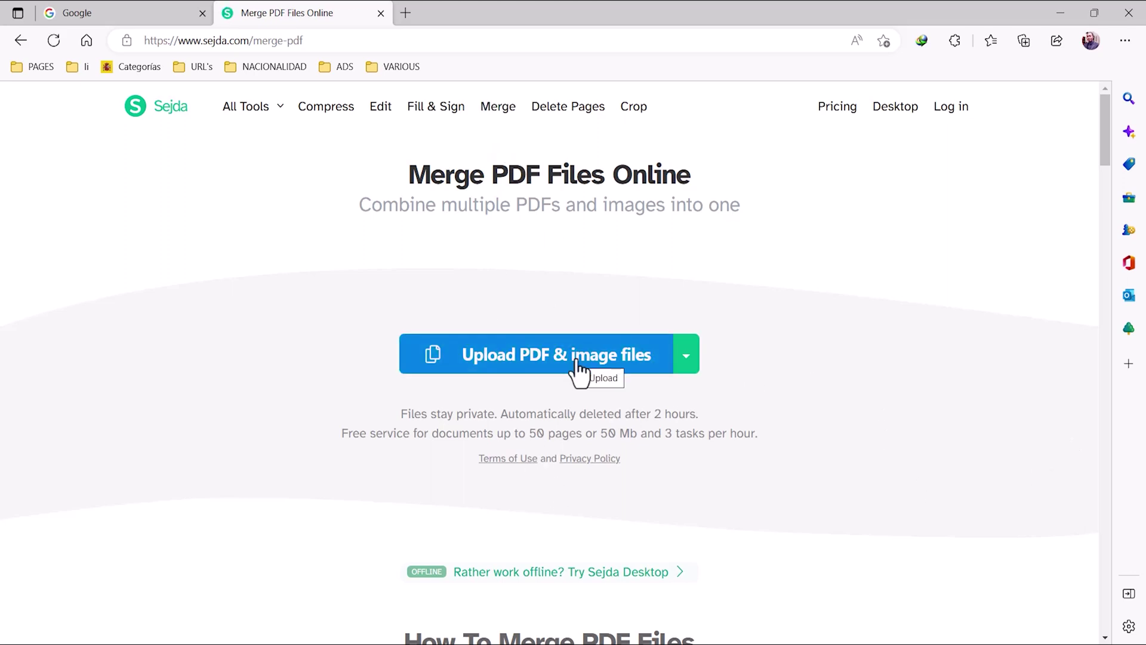
pyautogui.click(546, 358)
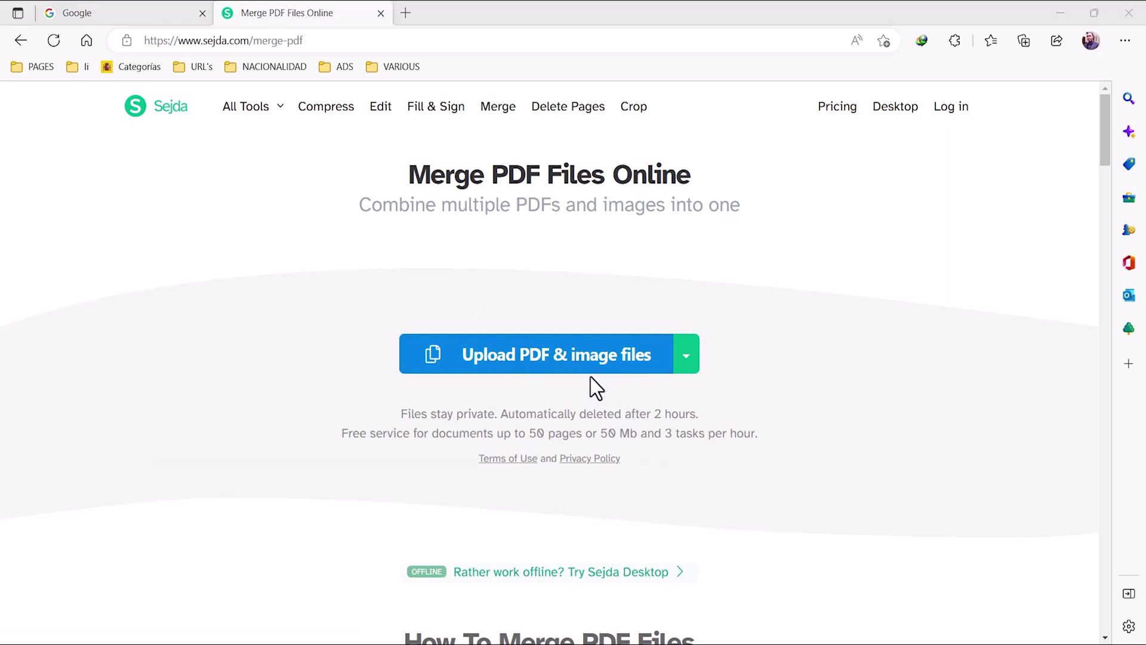
pyautogui.doubleClick(287, 211)
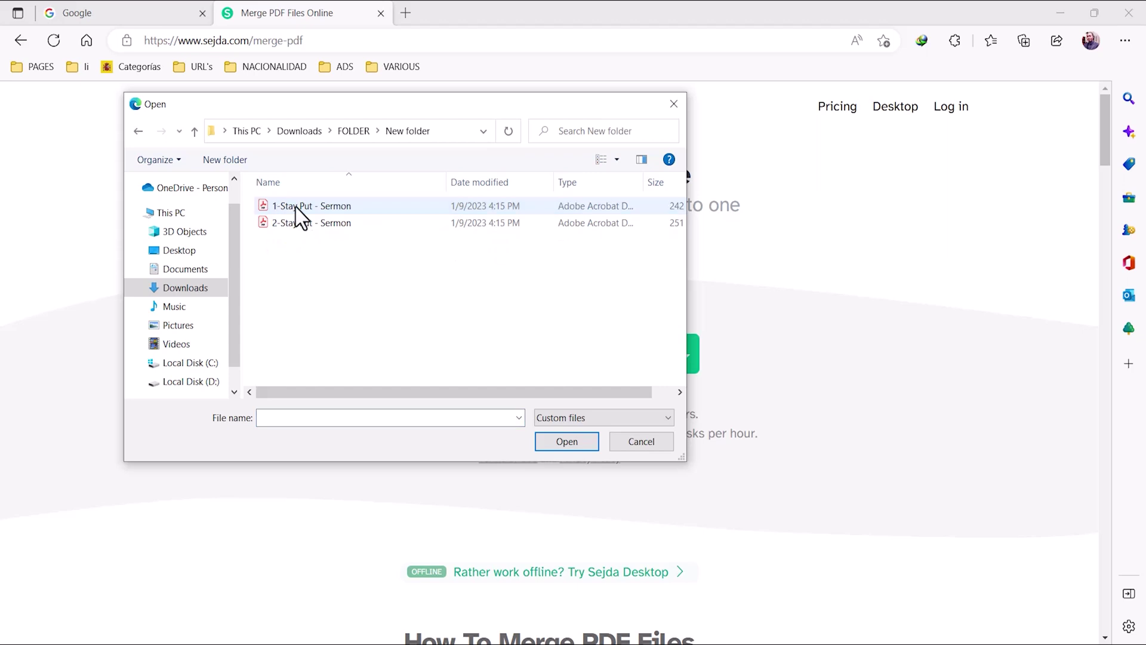
pyautogui.moveTo(371, 241); pyautogui.dragTo(307, 235)
pyautogui.click(290, 206)
pyautogui.moveTo(385, 266); pyautogui.dragTo(312, 235)
pyautogui.moveTo(418, 256); pyautogui.dragTo(263, 193)
pyautogui.click(567, 442)
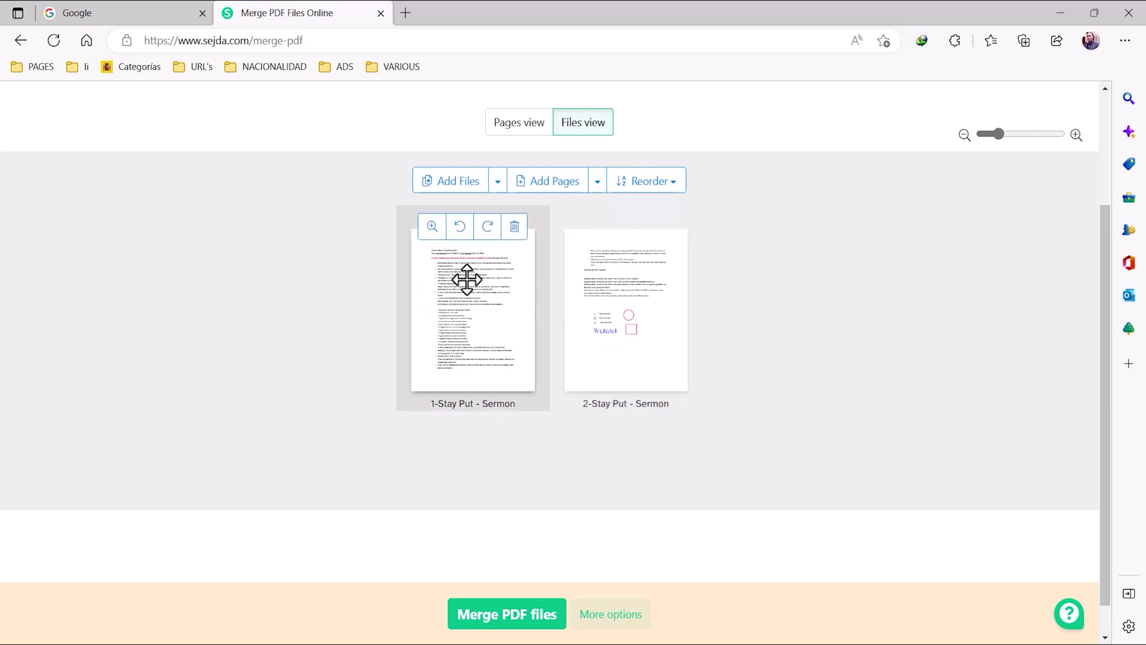
# - Merge the two uploaded PDFs and download the result as 1-Stay Put - Sermon_merged.pdf
pyautogui.click(521, 619)
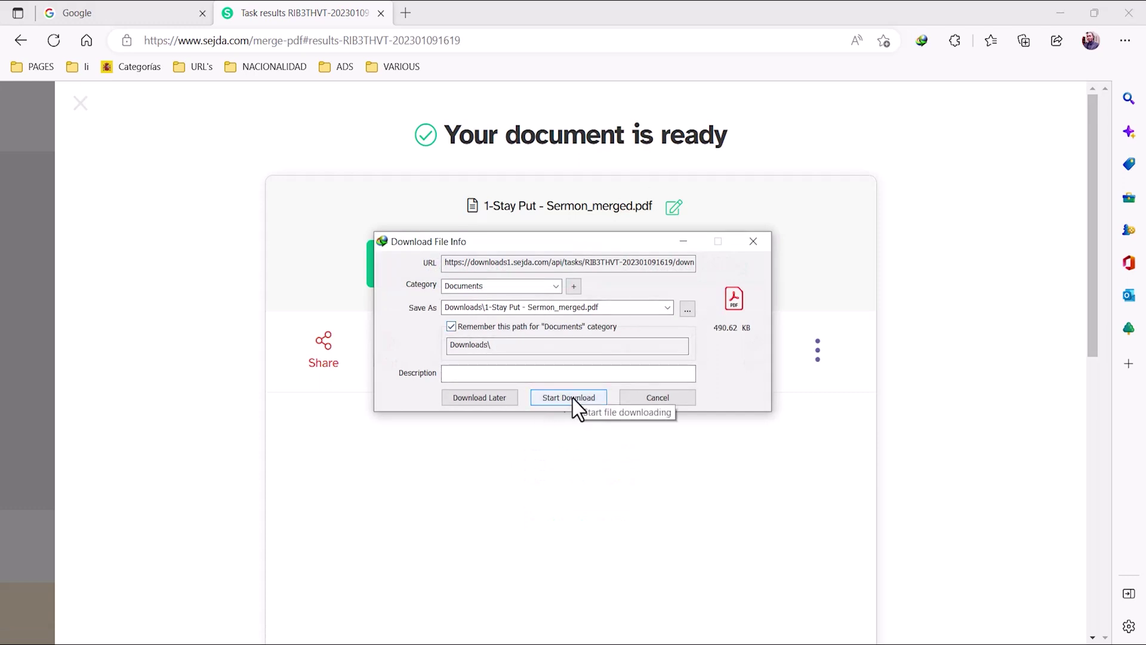
pyautogui.click(551, 399)
# - Switch to File Explorer and open 1-Stay Put - Sermon_merged from the Downloads folder in Acrobat
pyautogui.moveTo(219, 636)
pyautogui.click(185, 525)
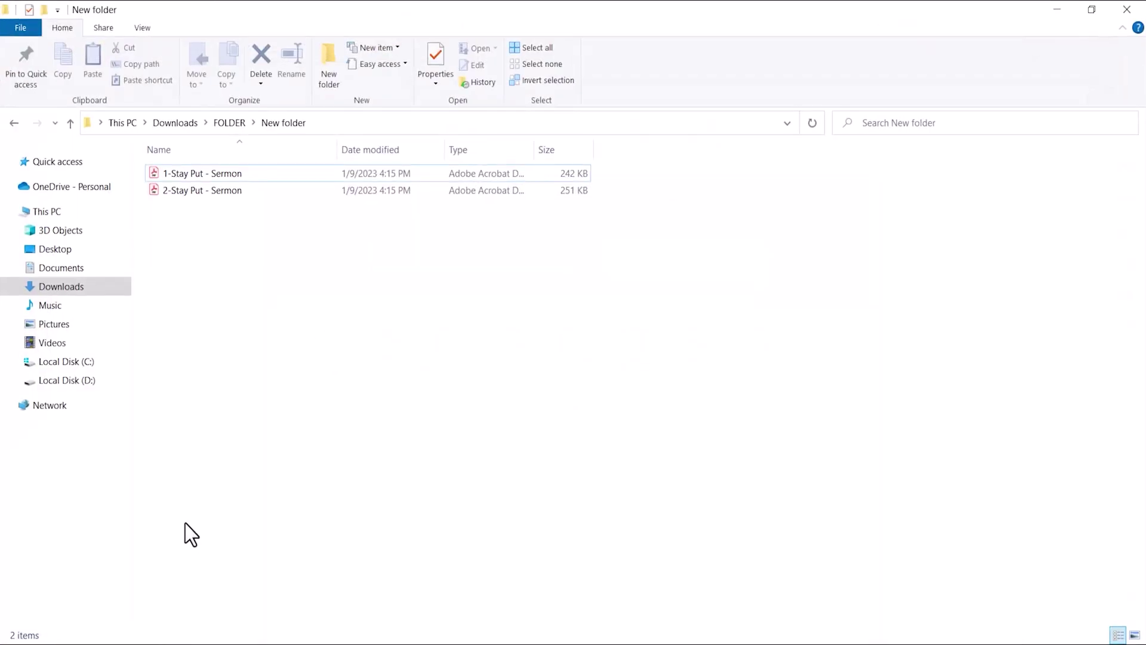
pyautogui.click(68, 288)
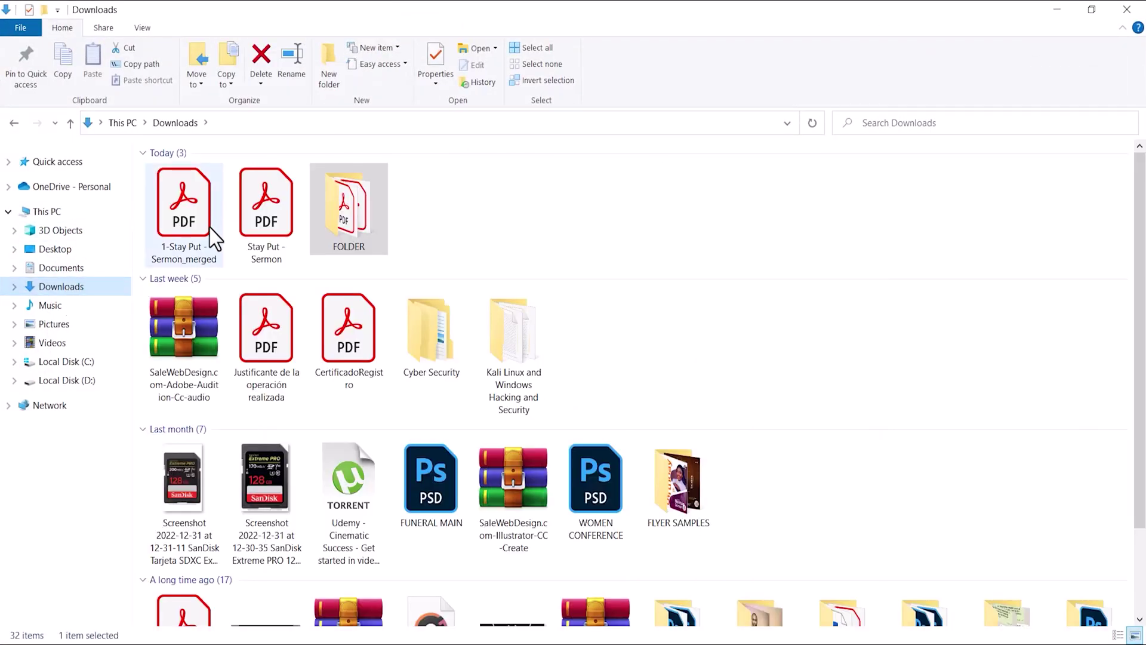
pyautogui.click(185, 225)
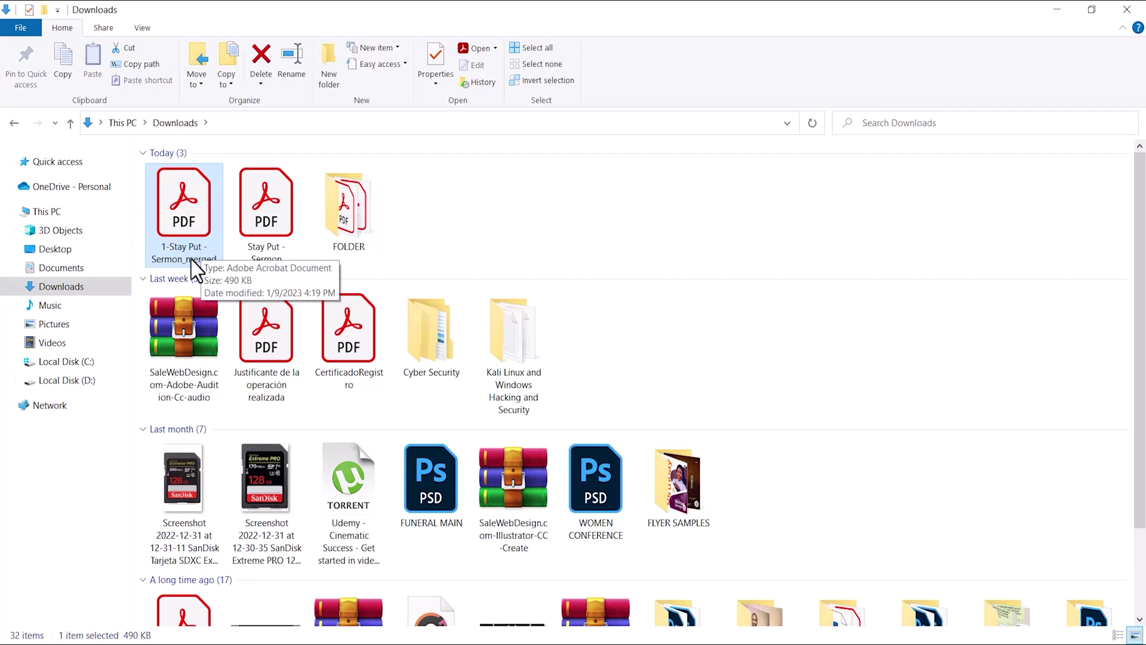
pyautogui.doubleClick(191, 208)
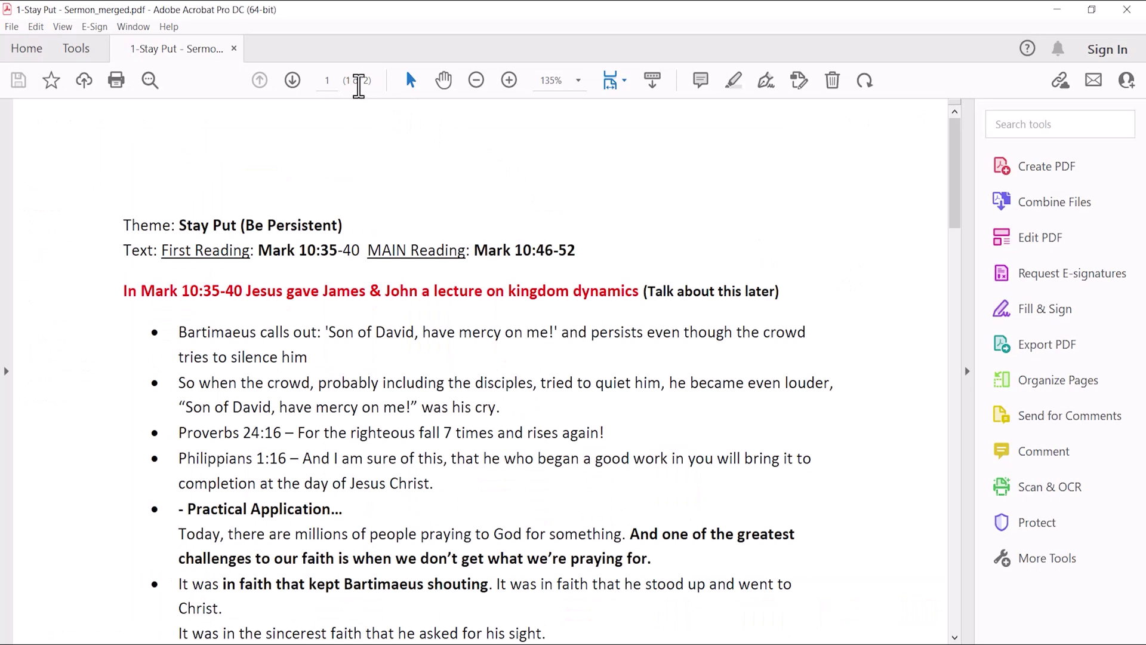
# - Look through the pages of the merged sermon PDF and close Acrobat
pyautogui.moveTo(955, 148)
pyautogui.mouseDown()
pyautogui.moveTo(944, 333)
pyautogui.moveTo(959, 522)
pyautogui.moveTo(955, 128)
pyautogui.mouseUp()
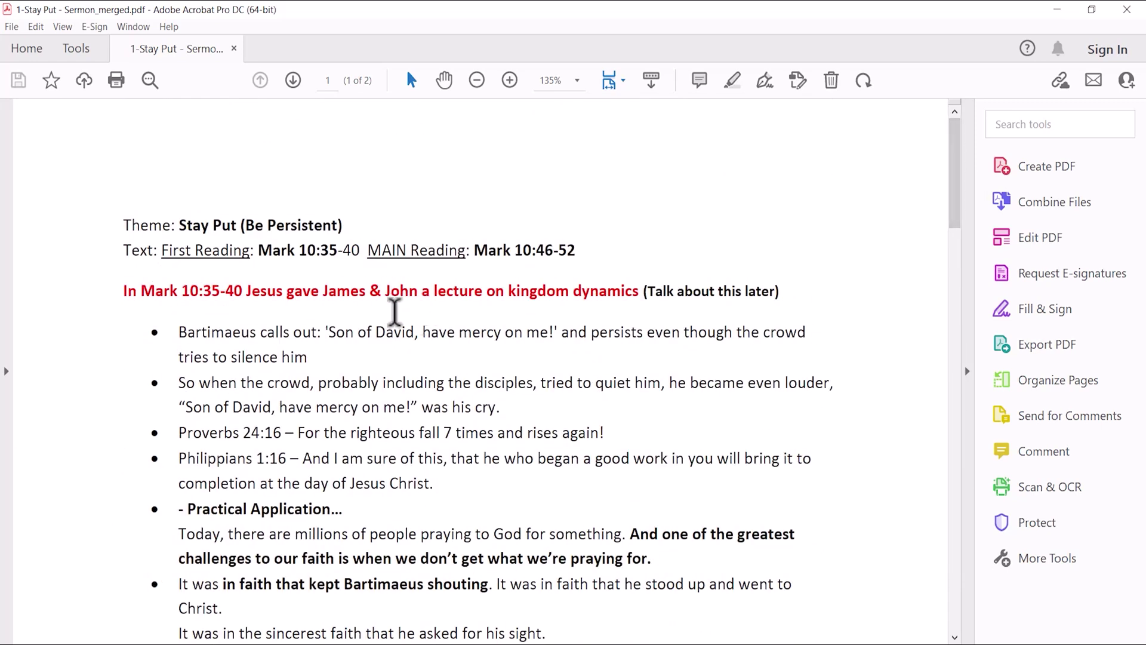
pyautogui.scroll(-5, 395, 309)
pyautogui.moveTo(959, 221)
pyautogui.mouseDown()
pyautogui.moveTo(973, 542)
pyautogui.moveTo(967, 133)
pyautogui.mouseUp()
pyautogui.scroll(-8, 369, 490)
pyautogui.scroll(-6, 382, 478)
pyautogui.scroll(7, 433, 394)
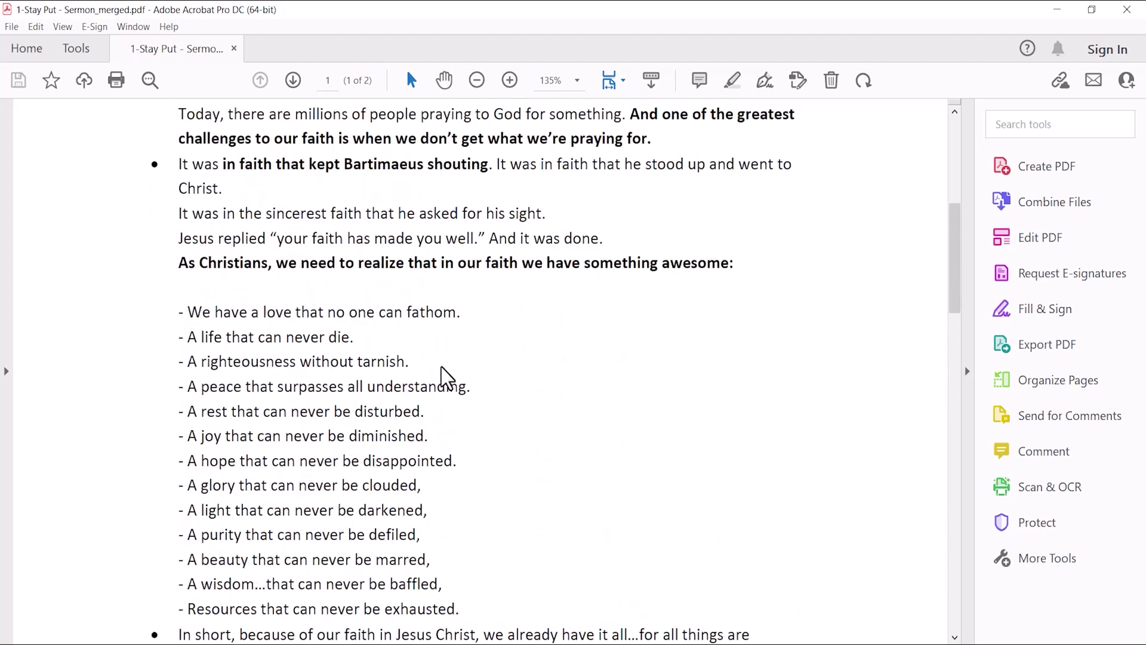
pyautogui.scroll(4, 445, 378)
pyautogui.moveTo(955, 230)
pyautogui.mouseDown()
pyautogui.moveTo(967, 512)
pyautogui.moveTo(967, 242)
pyautogui.mouseUp()
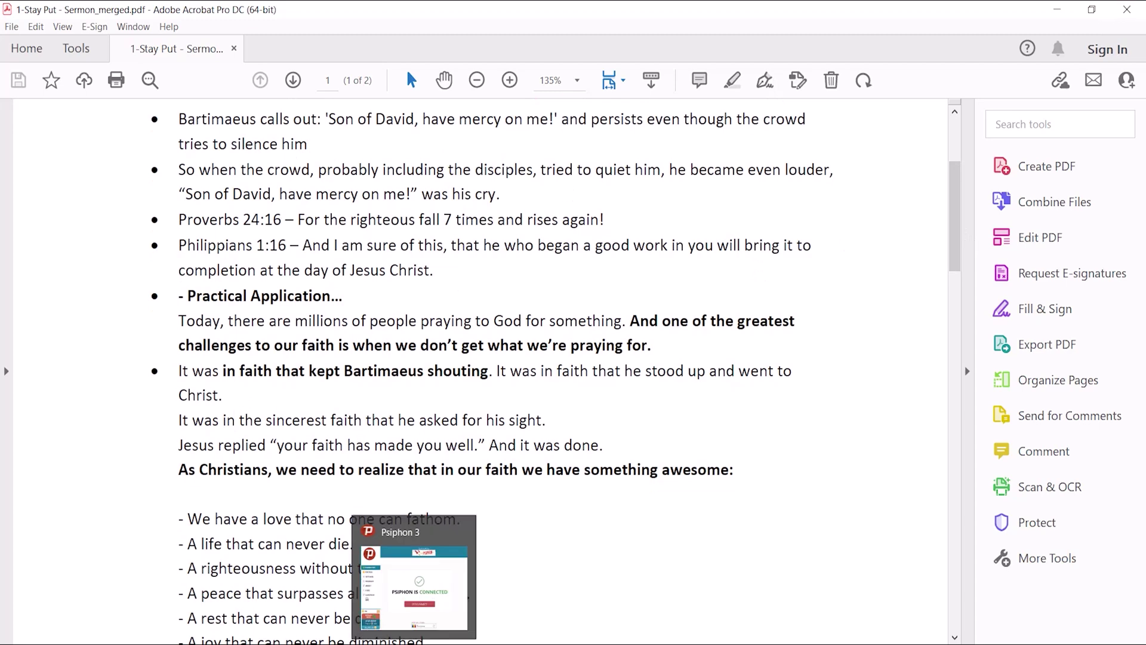
pyautogui.click(1127, 9)
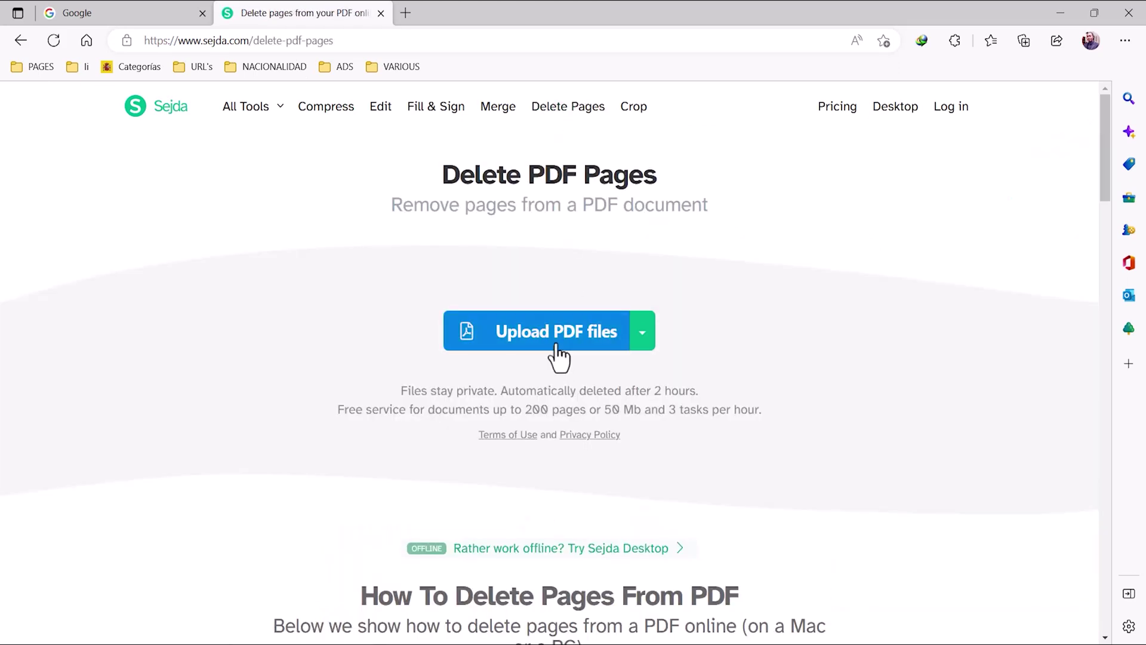
# - Upload 1-Stay Put - Sermon_merged from the Downloads folder to Sejda's Delete PDF Pages tool in the browser
pyautogui.click(546, 336)
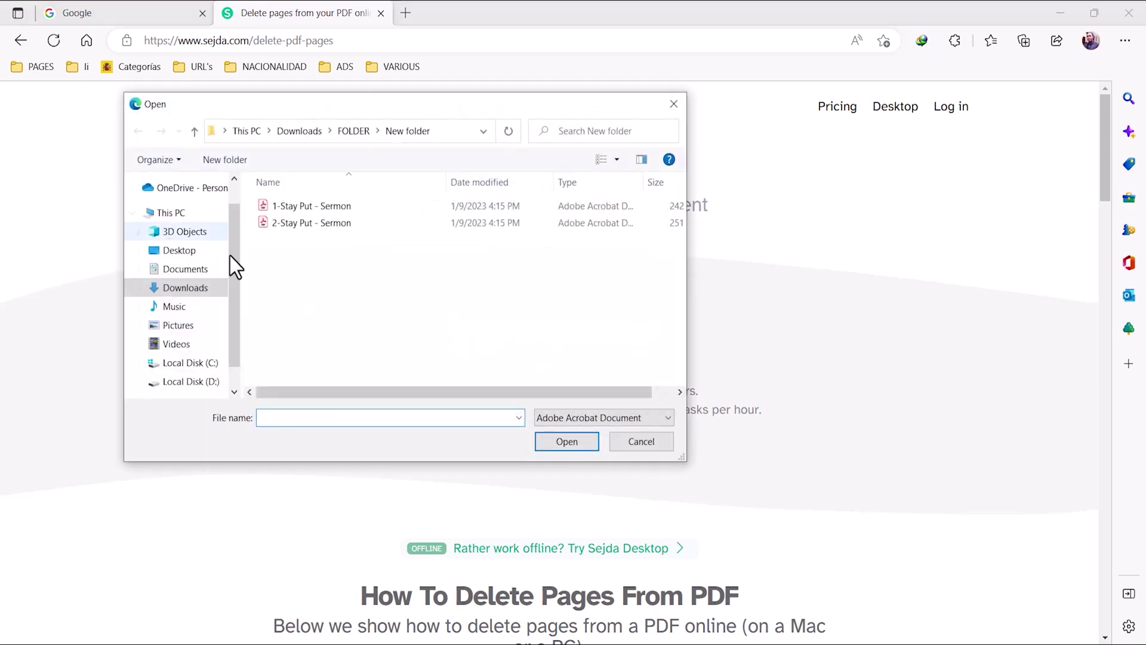
pyautogui.click(185, 289)
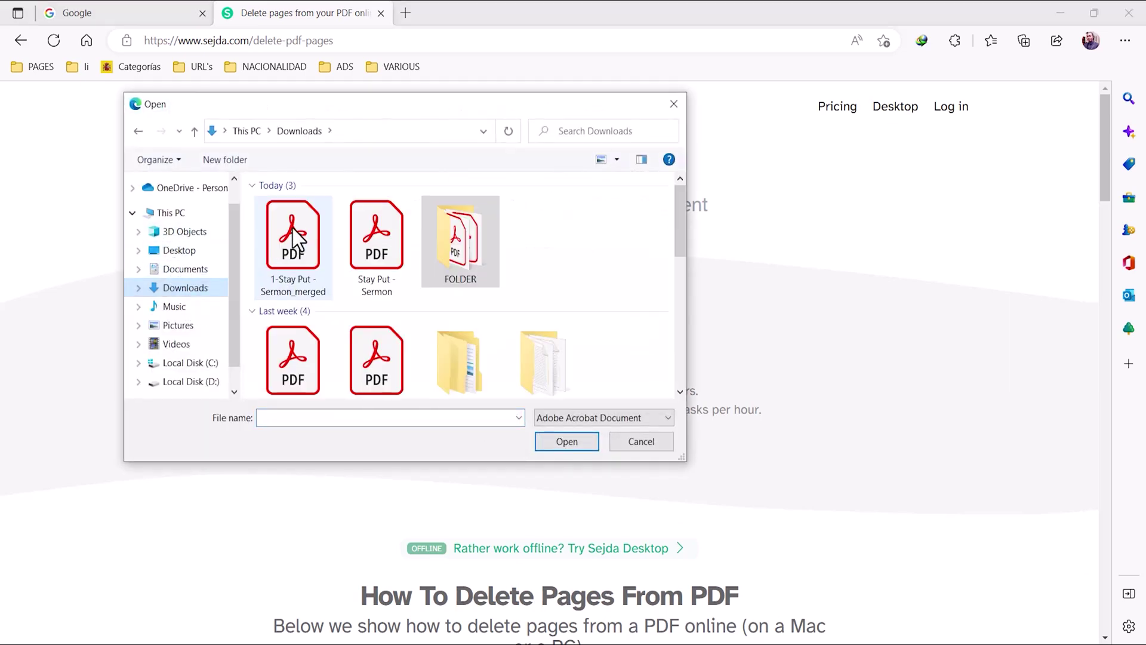
pyautogui.click(310, 251)
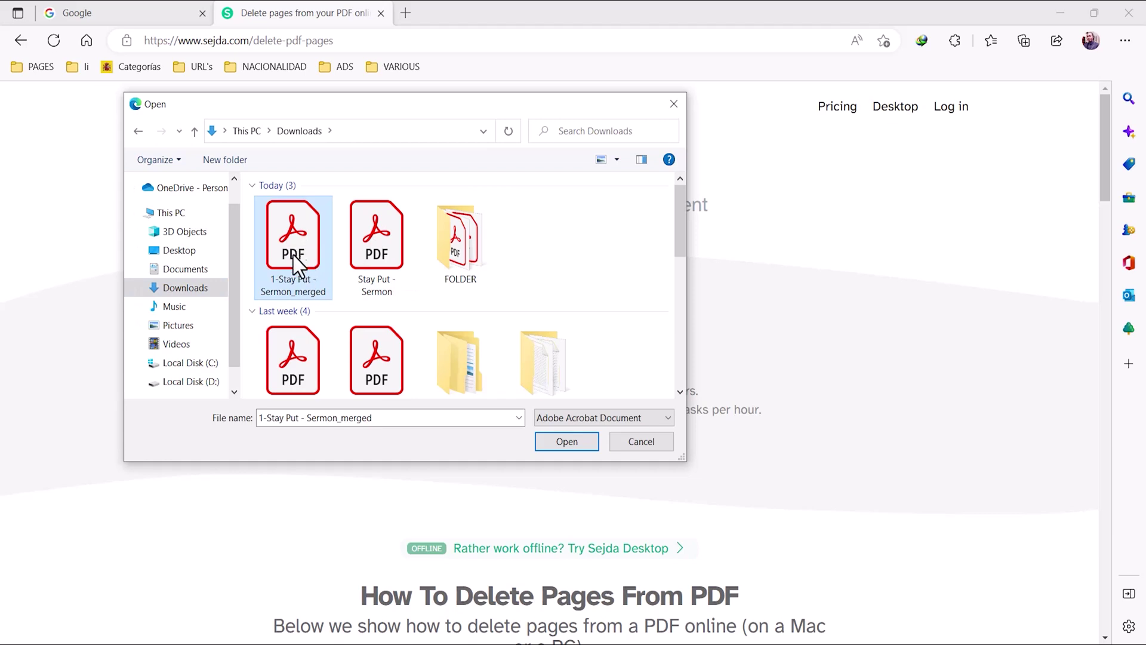
pyautogui.click(577, 445)
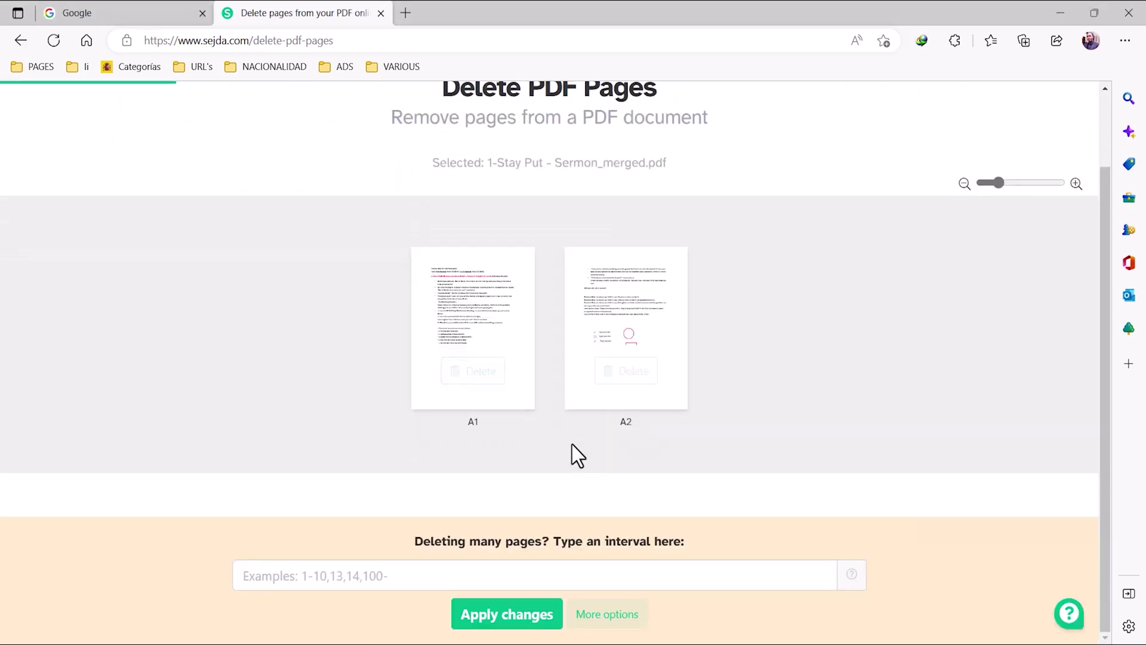
# - Delete page A2 from the merged sermon PDF and apply the changes
pyautogui.moveTo(518, 382)
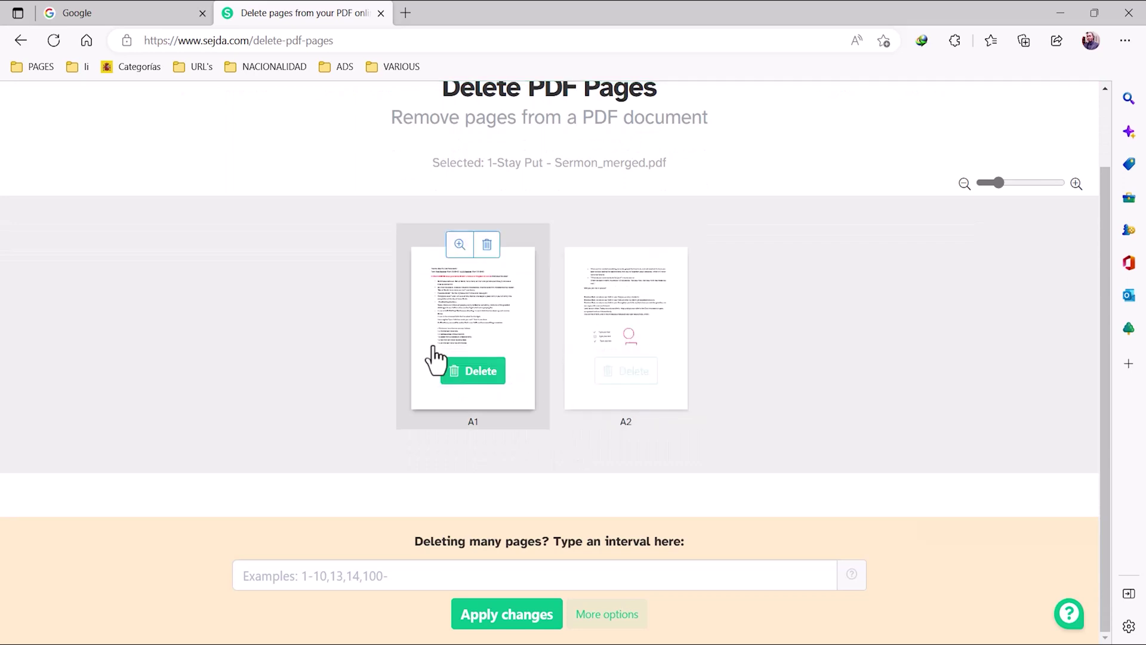
pyautogui.moveTo(643, 319)
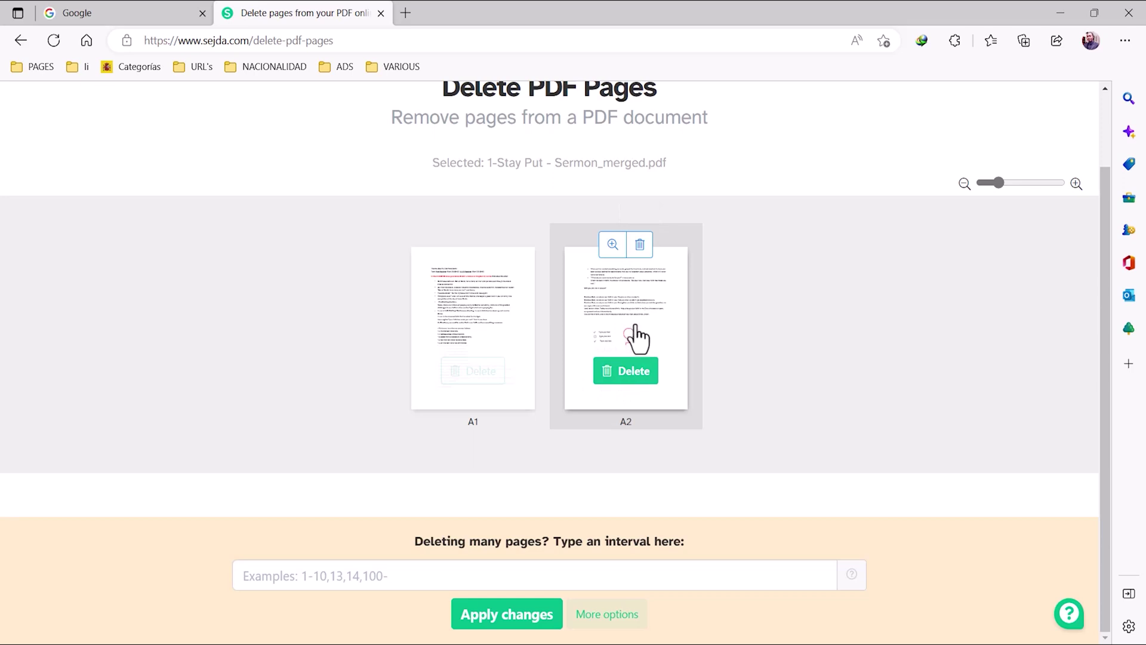
pyautogui.click(642, 246)
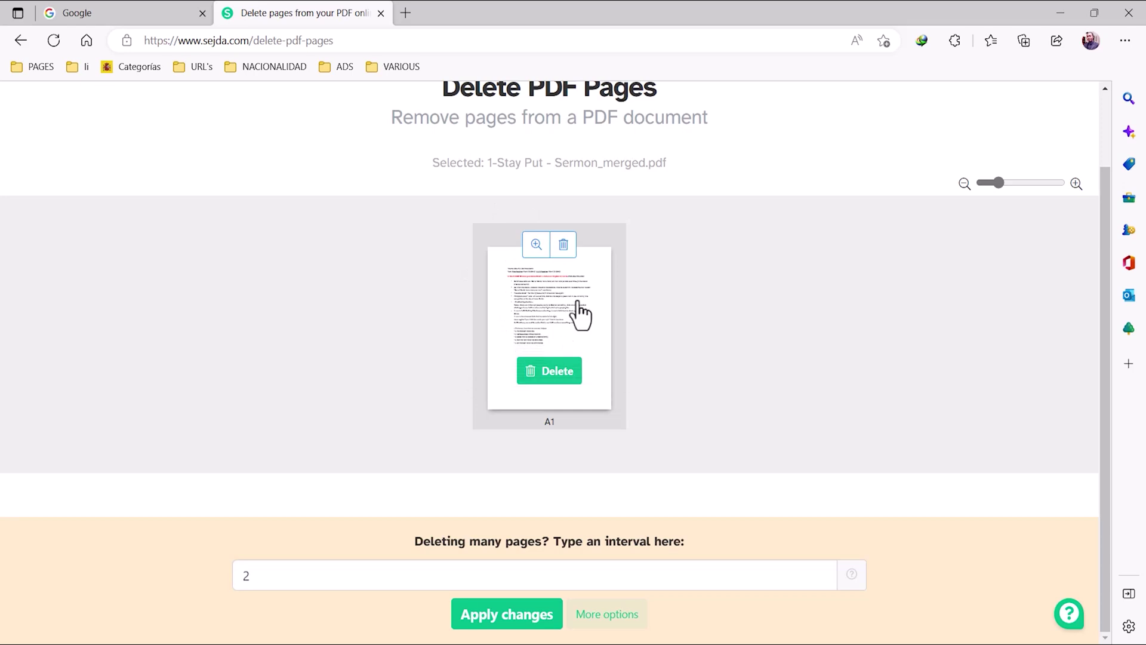
pyautogui.click(511, 615)
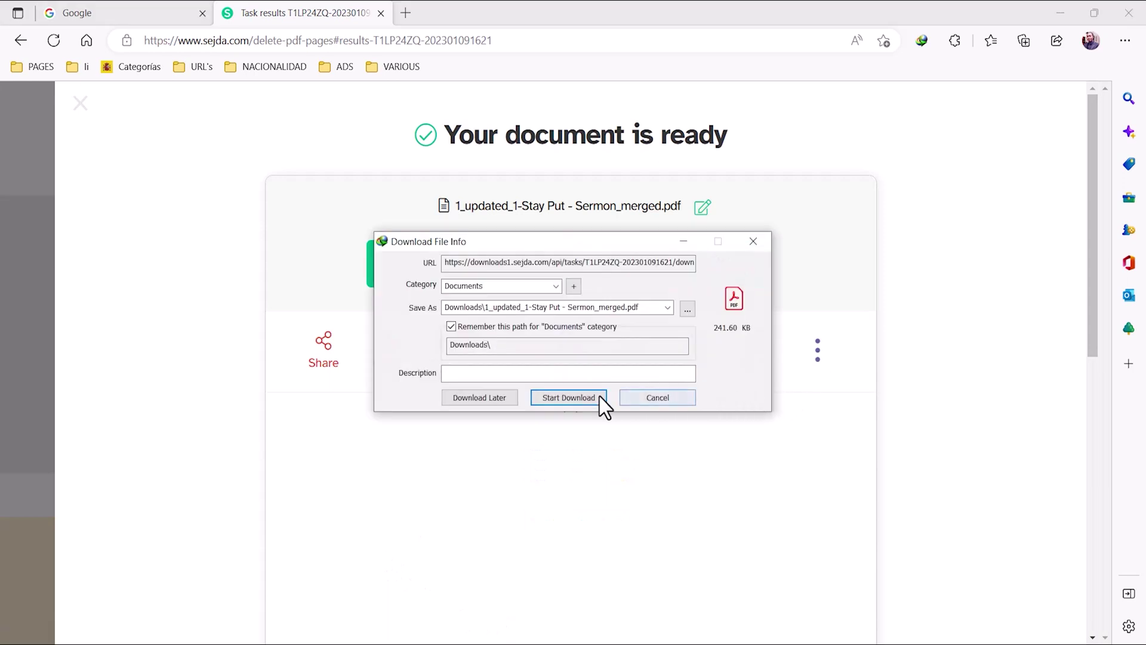
# - Download 1_updated_1-Stay Put - Sermon_merged.pdf to the Downloads folder and open it from File Explorer in Acrobat
pyautogui.click(567, 397)
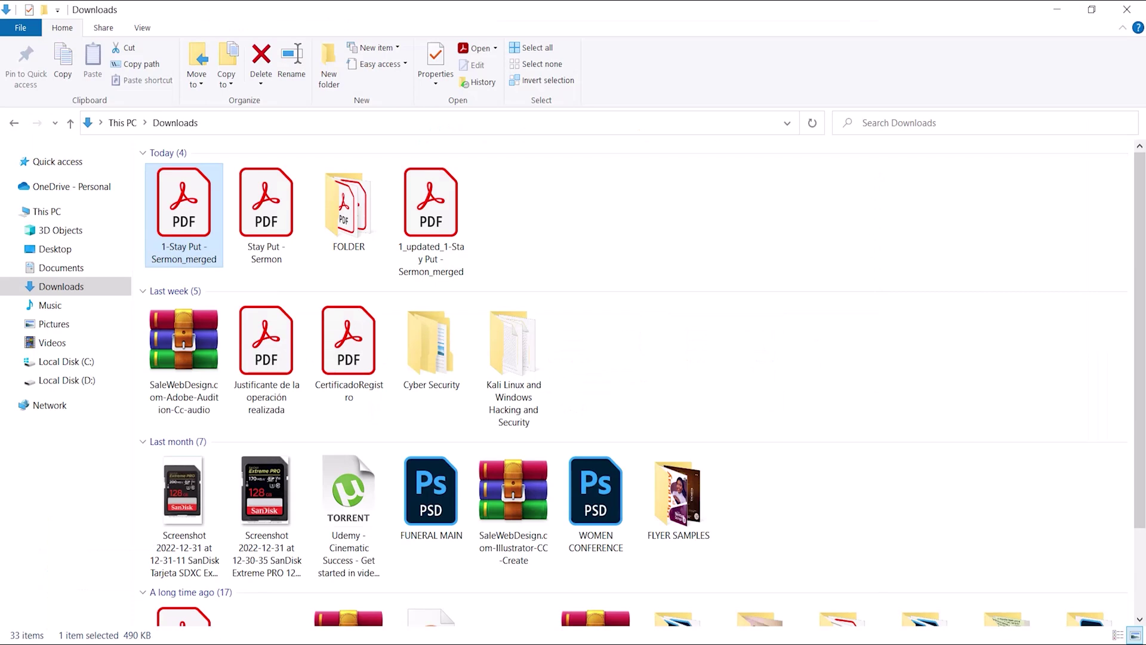
pyautogui.click(445, 210)
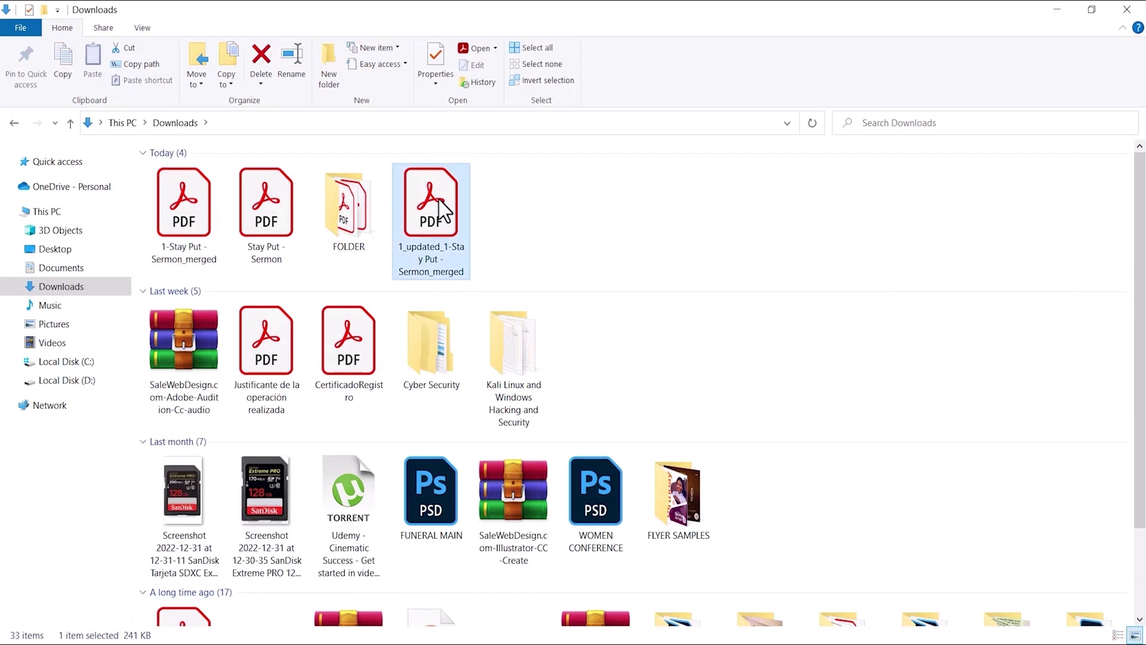
pyautogui.doubleClick(442, 209)
# - Check the updated sermon PDF and close it, and return to the browser to exit Sejda's finished-document results
pyautogui.moveTo(962, 170); pyautogui.dragTo(949, 123)
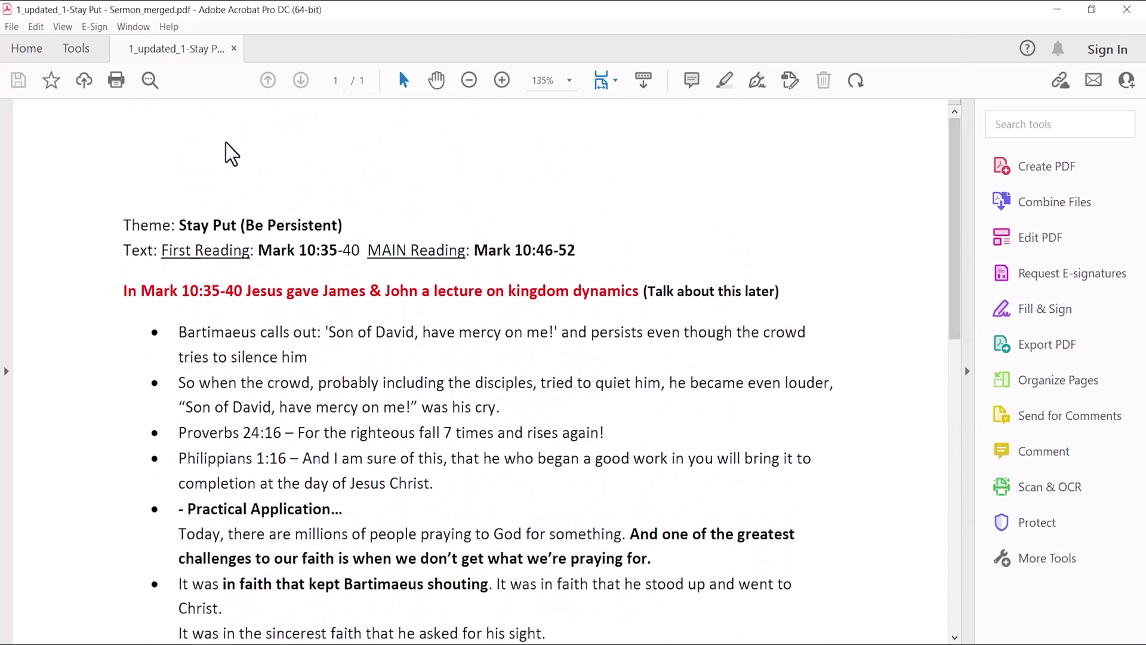
pyautogui.click(1127, 10)
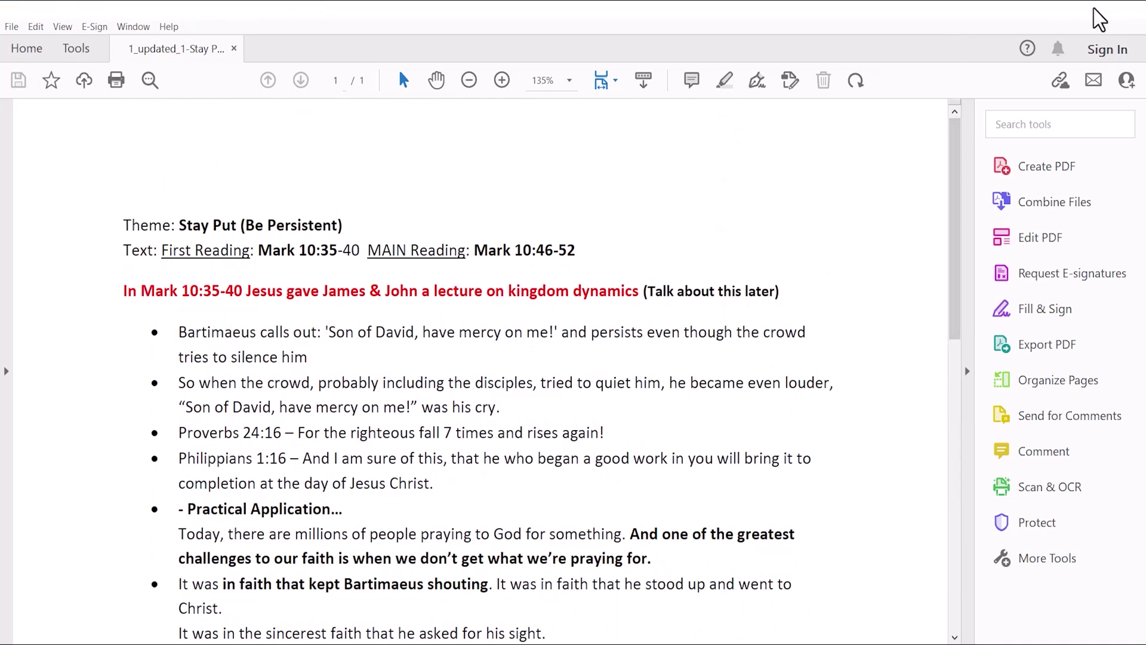
pyautogui.click(281, 634)
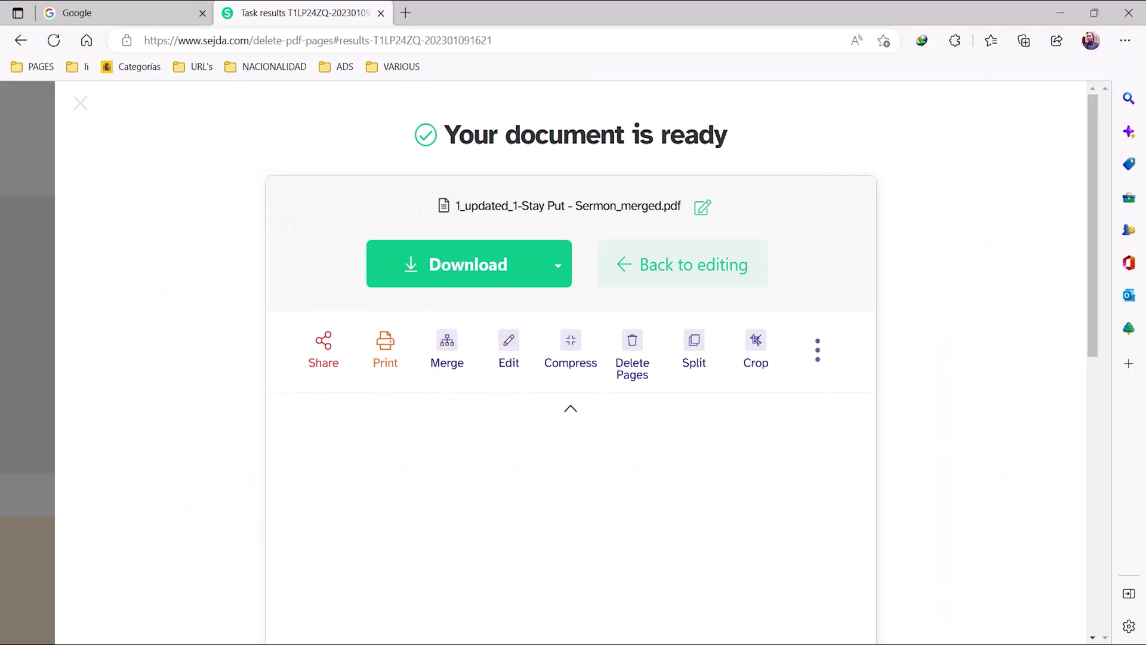
pyautogui.click(69, 105)
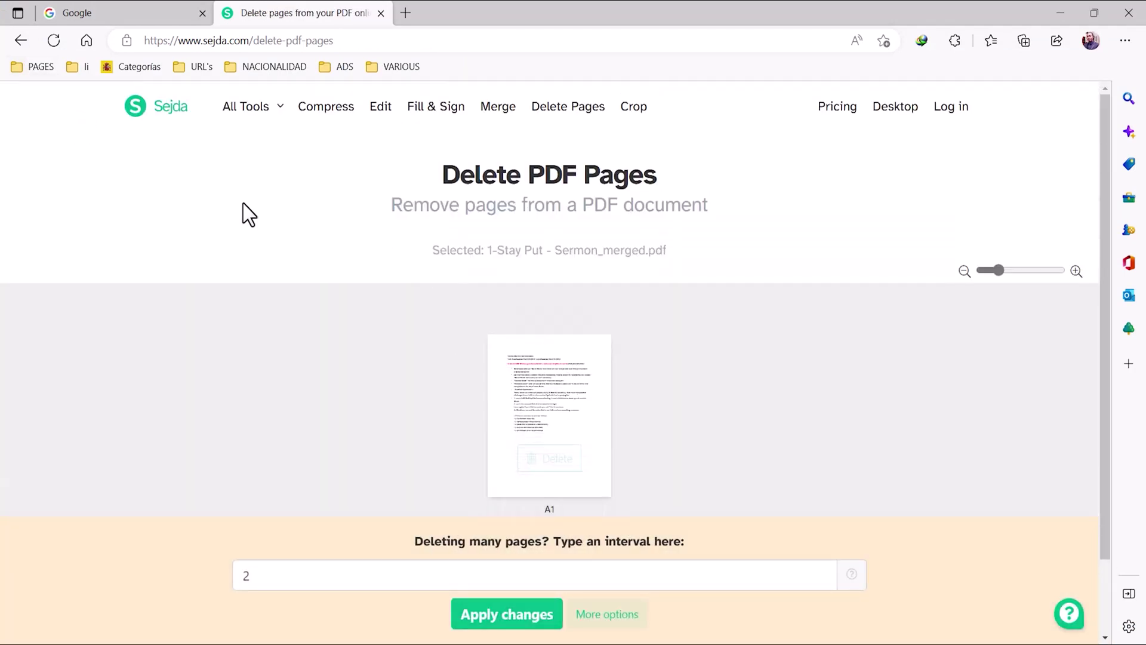